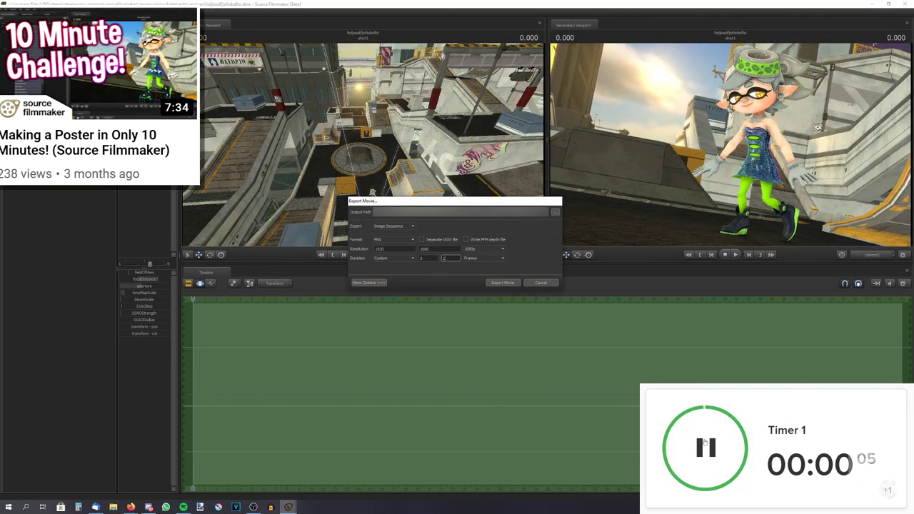
click(502, 282)
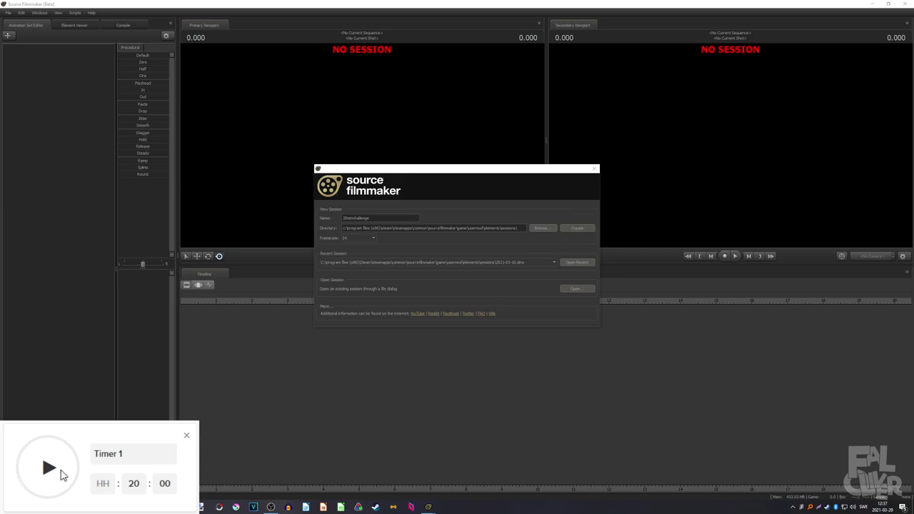
Start the 20-minute timer and create a new session named 20minchallenge.
click(57, 476)
click(566, 230)
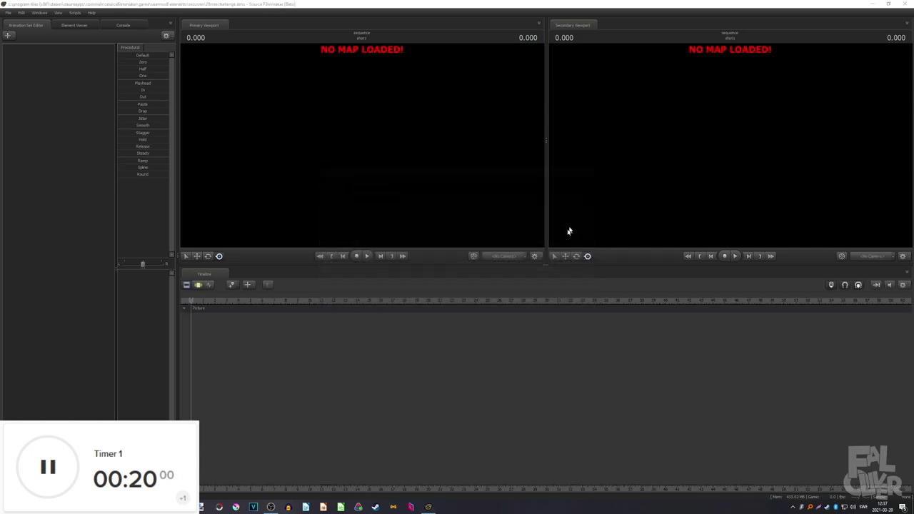
Find the hotel maps and load new_albacore_hotel_day.bsp into the session.
right_click(271, 117)
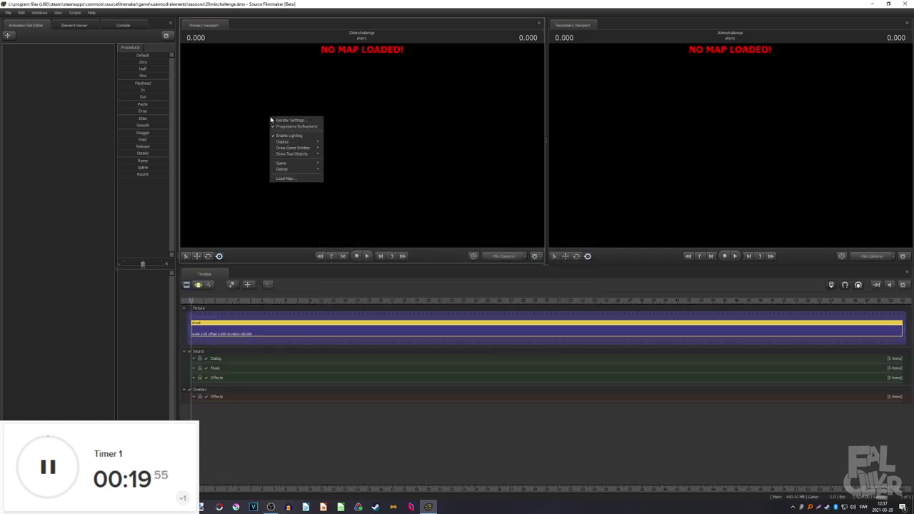
click(290, 177)
key(BackSpace)
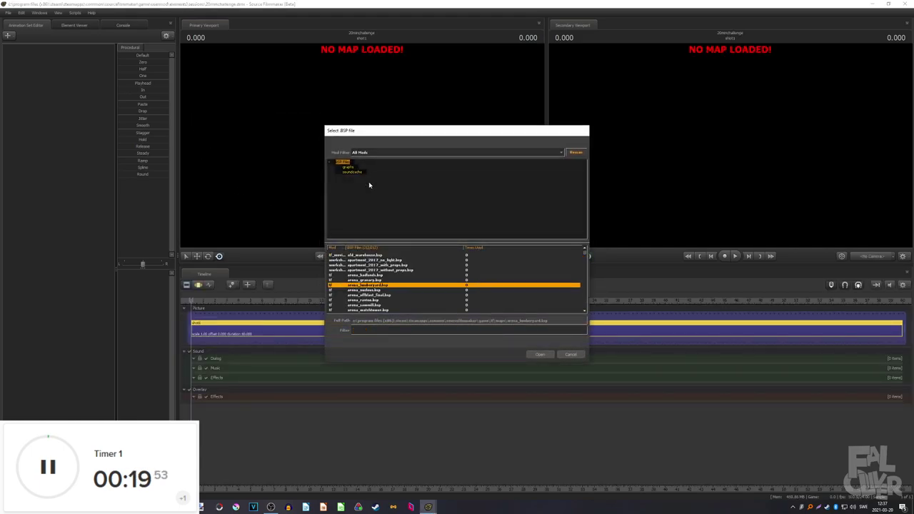
text(splatoon)
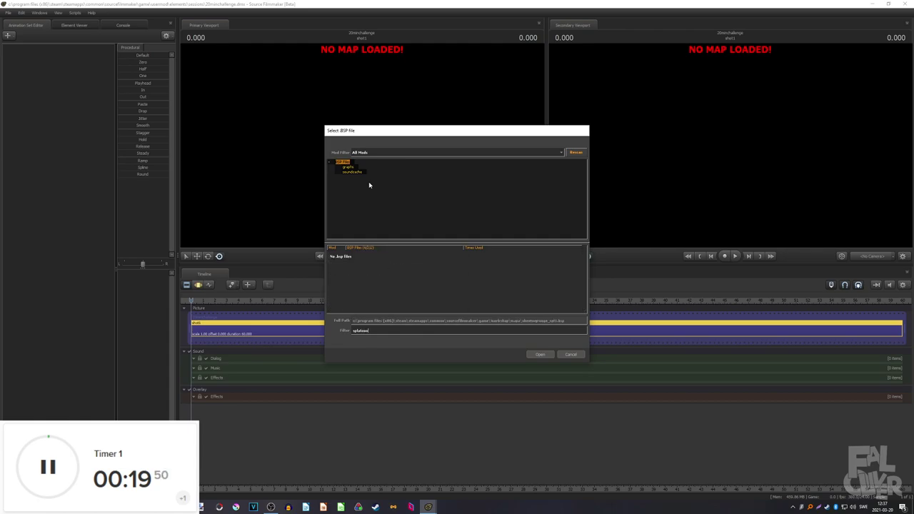
key(ctrl+a)
key(BackSpace)
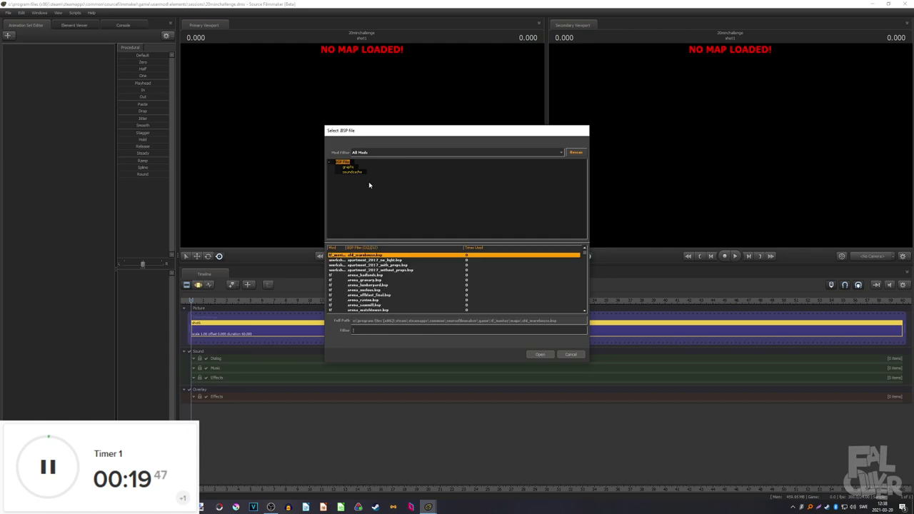
text(hotel)
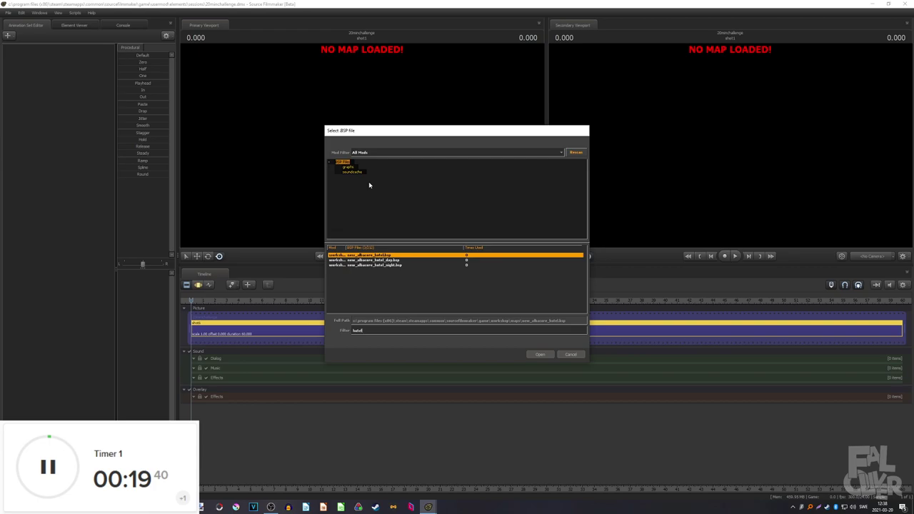
key(Down)
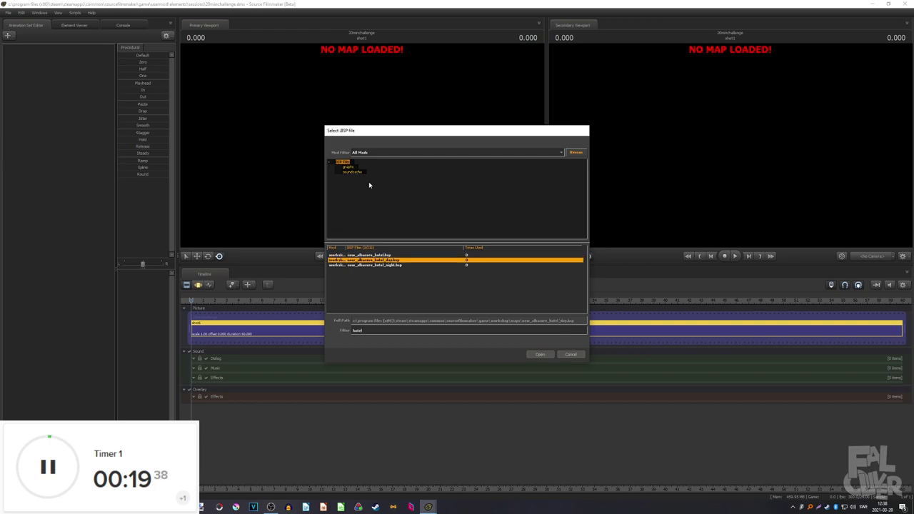
key(Return)
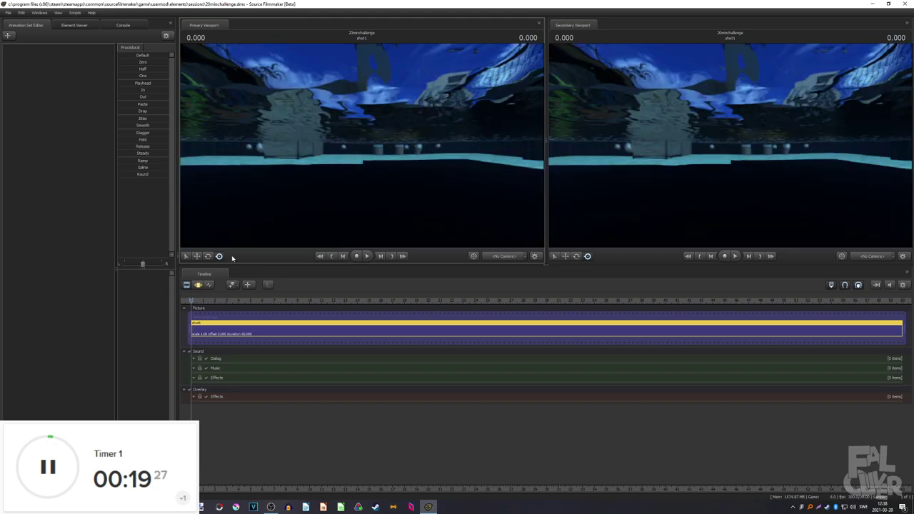
Create a new camera on the hotel map's sandy area and show its view in the secondary viewport.
key(w)
mouse_move(362, 146)
mouse_down()
mouse_move(304, 151)
mouse_move(372, 156)
mouse_move(354, 145)
mouse_up()
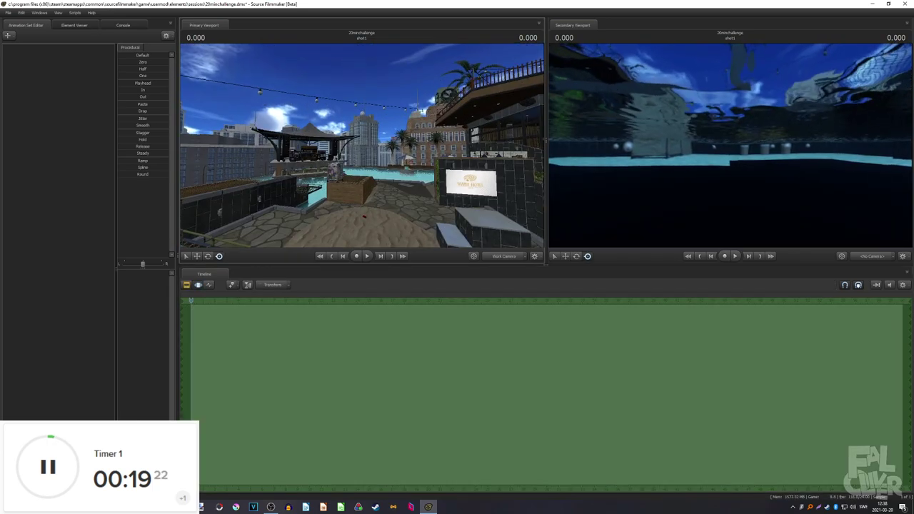
key(w)
right_click(23, 67)
click(39, 76)
drag(43, 49, 762, 183)
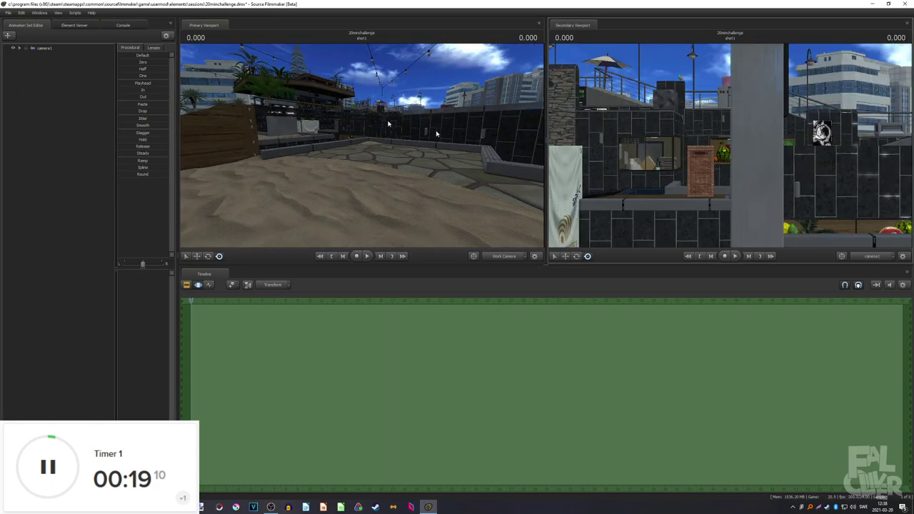
Reposition camera1 low over the sand so it frames the wooden ramp and the terrace behind.
click(39, 48)
mouse_move(704, 135)
mouse_down()
mouse_move(694, 165)
mouse_move(793, 150)
mouse_move(705, 138)
mouse_up()
key(s)
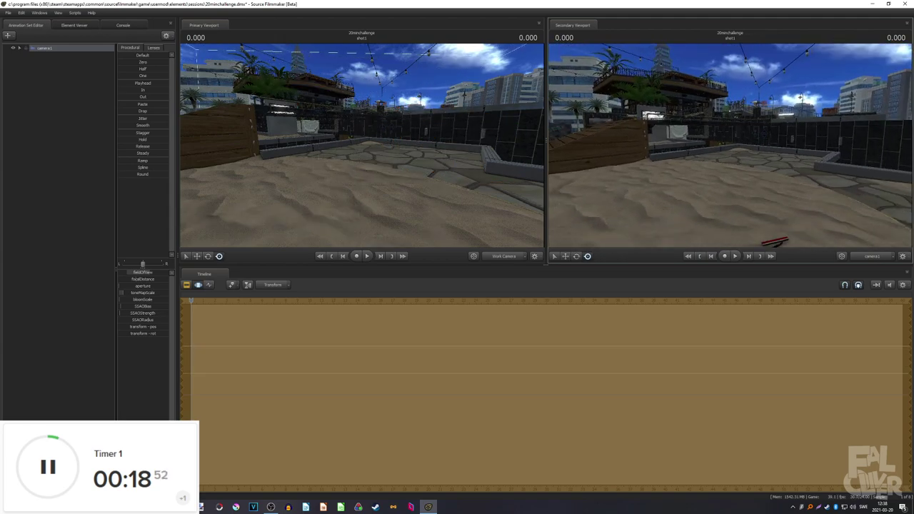
Add the inkling_girl_browneyes.mdl model to the scene after comparing the eye-colour variants.
right_click(102, 91)
click(98, 98)
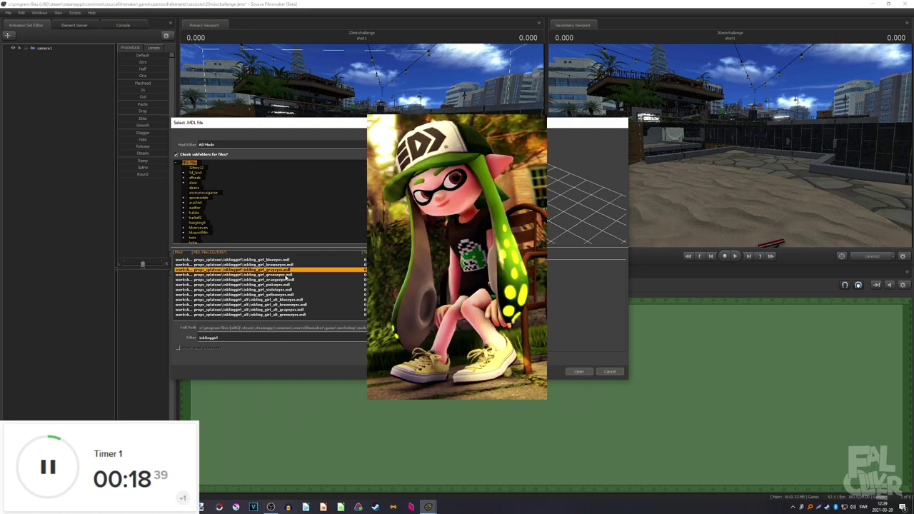
click(280, 275)
click(283, 280)
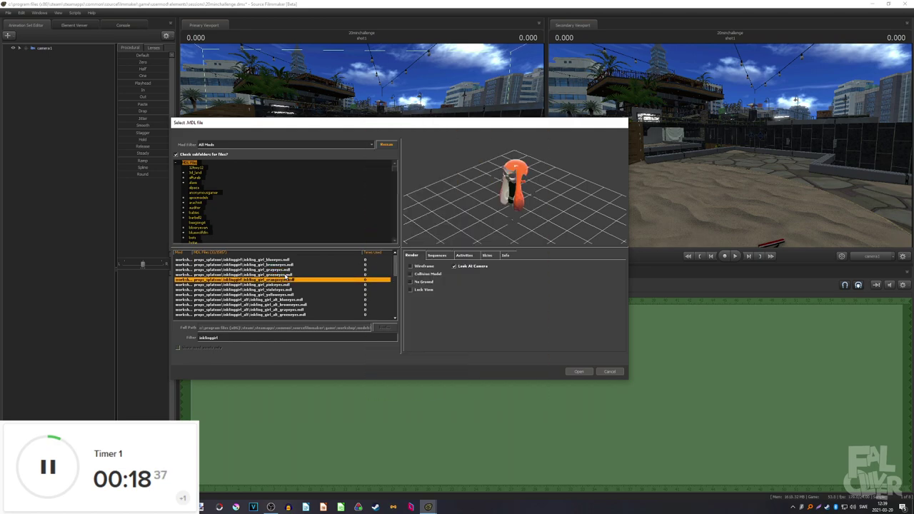
click(285, 270)
click(285, 265)
double_click(286, 265)
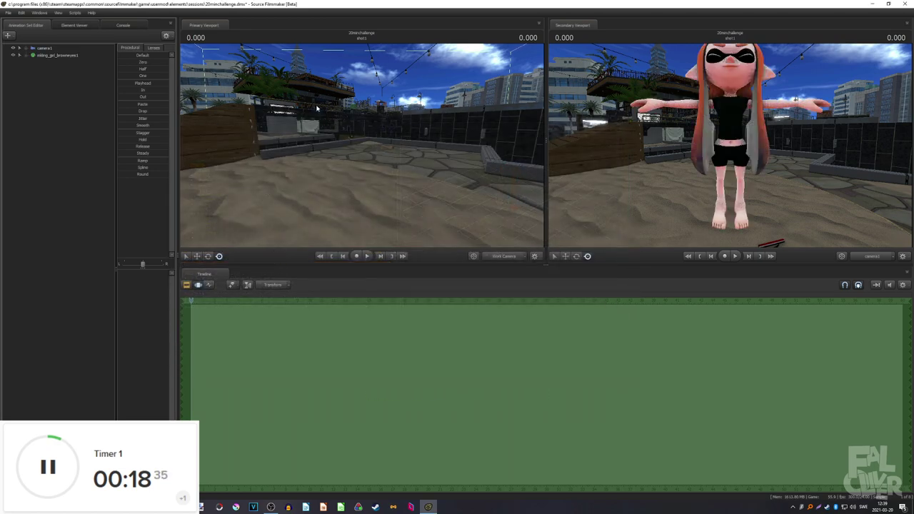
Add override materials to the inkling girl and set the teamcolor material's base tint to lime green (172, 223, 4).
drag(362, 146, 363, 132)
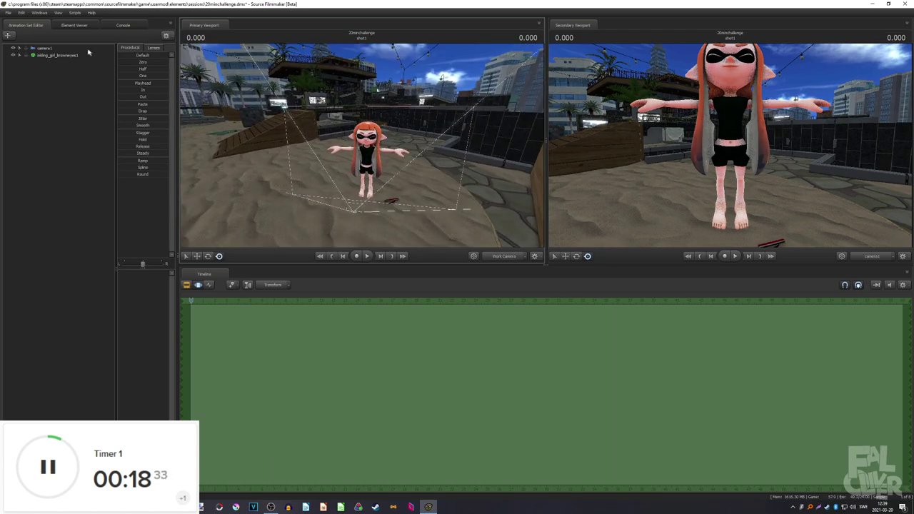
right_click(57, 55)
click(51, 272)
right_click(58, 57)
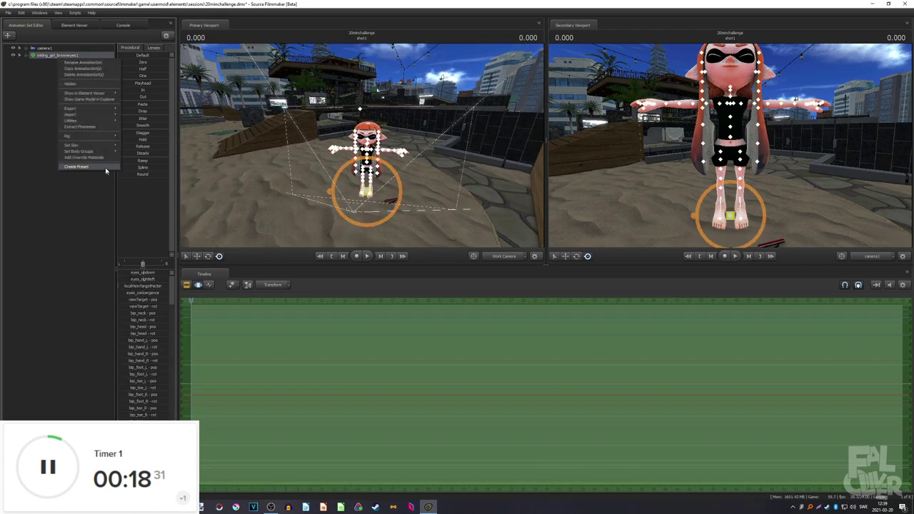
mouse_move(110, 146)
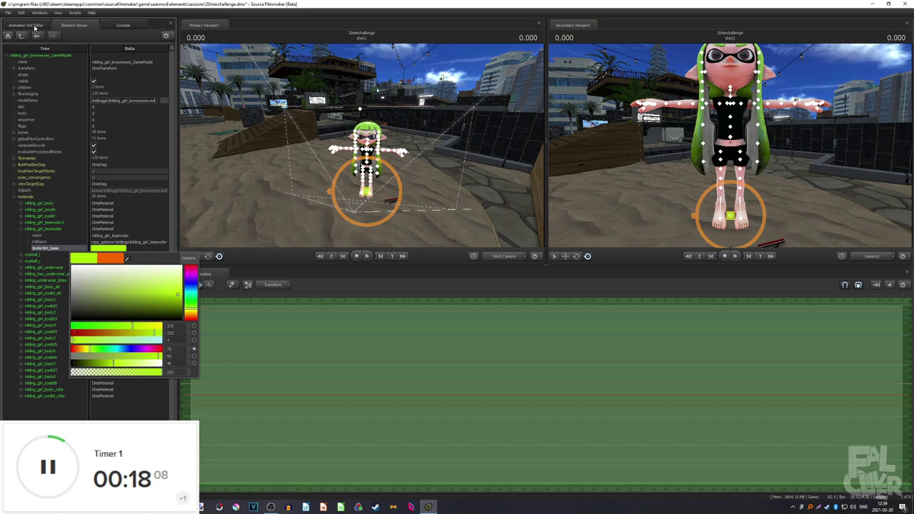
click(35, 29)
Find the mesh cap models and add mesh_caps.mdl to the scene.
mouse_move(284, 120)
mouse_down()
mouse_move(343, 122)
mouse_move(284, 120)
mouse_up()
right_click(60, 76)
click(72, 94)
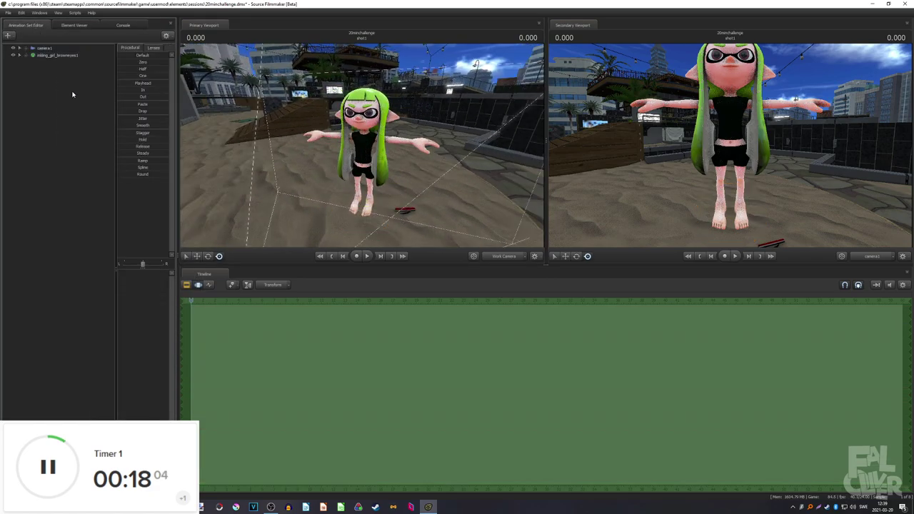
text(mesh cap)
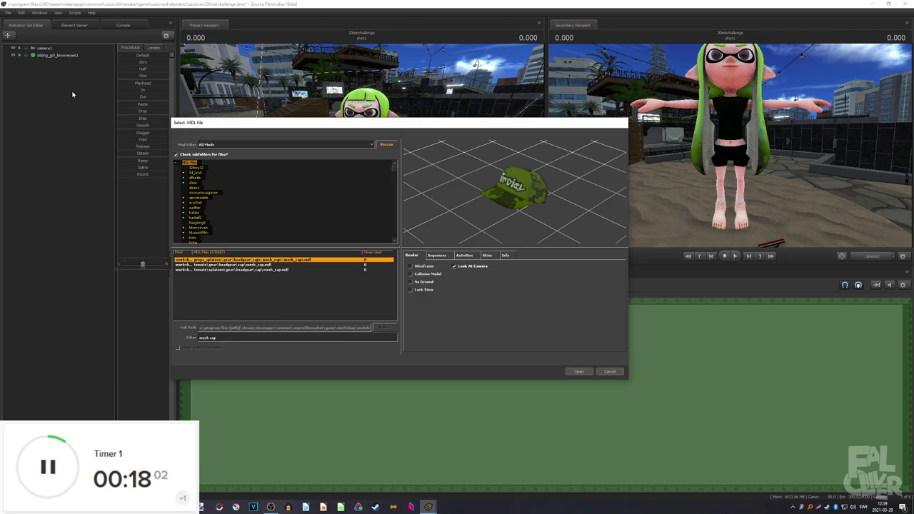
key(Return)
Give the mesh cap its white-fronted look and tint its takoroka_mesh material's base colour green.
right_click(60, 63)
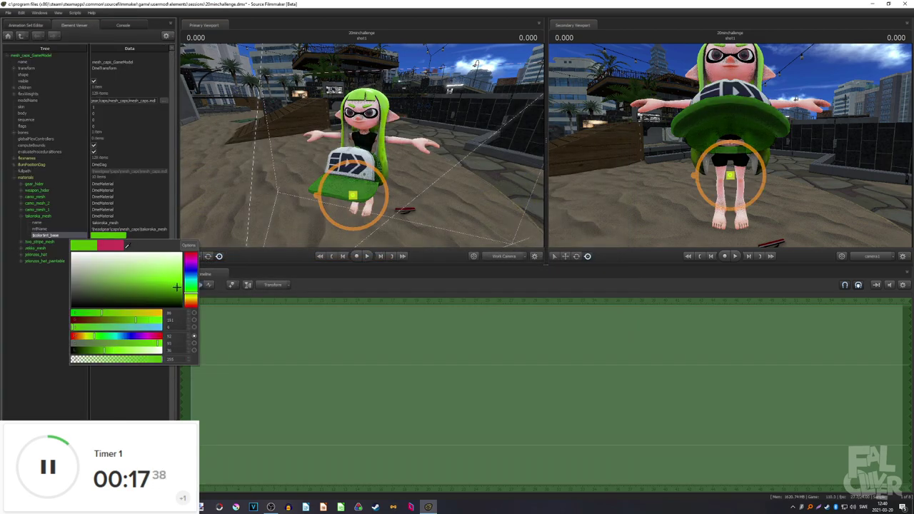
drag(189, 291, 192, 294)
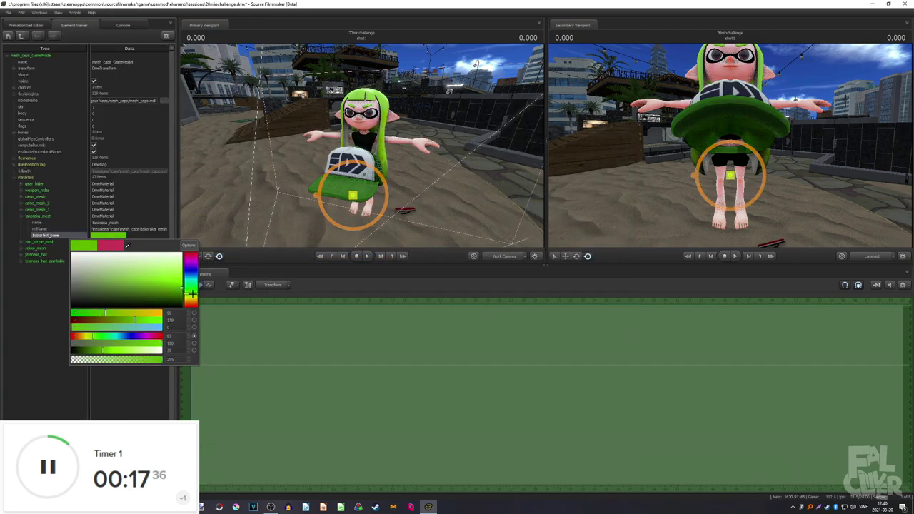
click(40, 26)
click(45, 70)
Lock the mesh cap to the inkling girl and zero its transforms so it sits on her head.
click(50, 56)
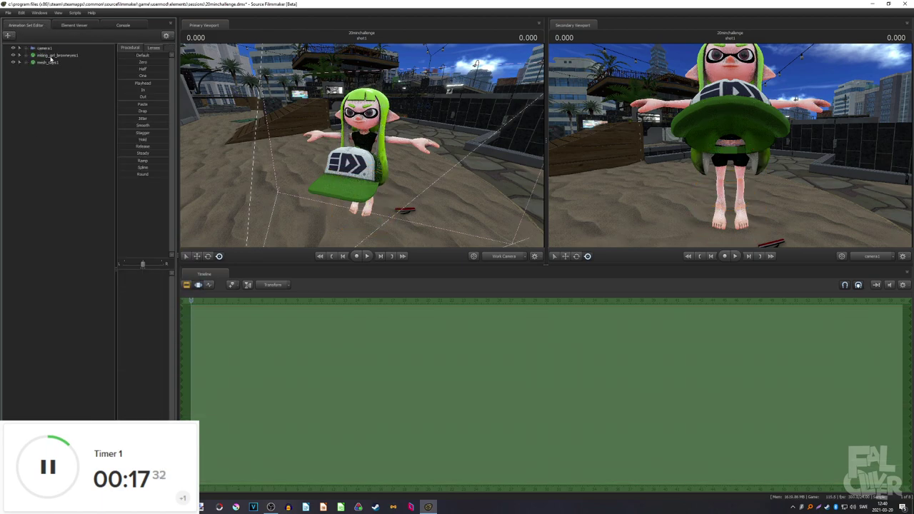
drag(51, 57, 52, 65)
double_click(145, 62)
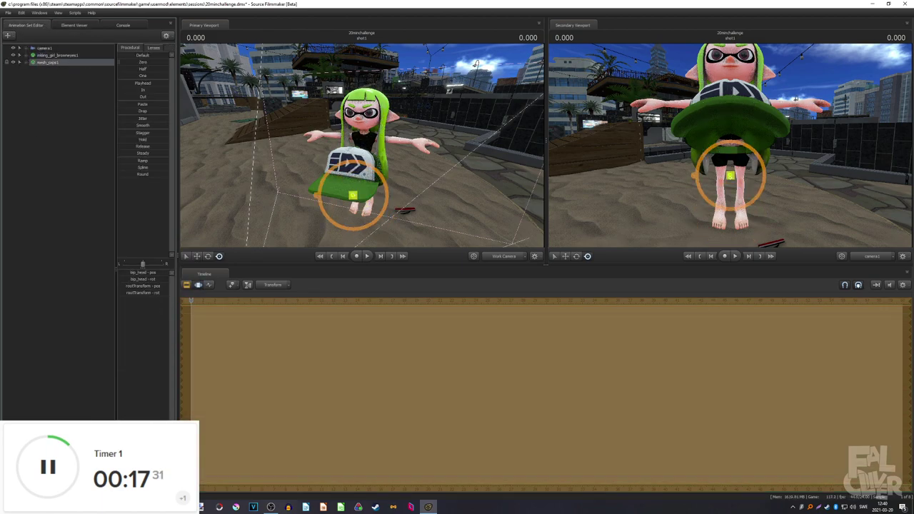
drag(280, 118, 282, 107)
drag(283, 107, 277, 109)
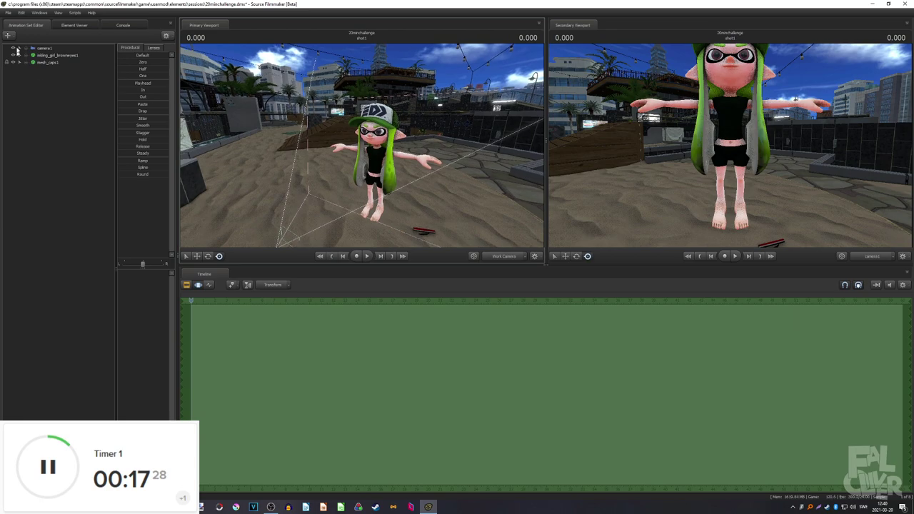
Search the models for tee shirts and add tee_shirt_female_1.mdl to the scene.
click(8, 35)
click(30, 59)
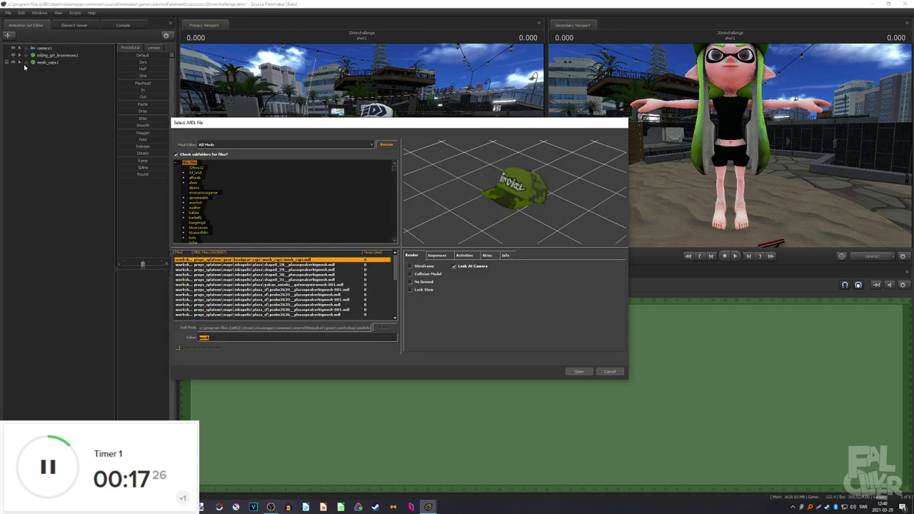
text(tee shirt)
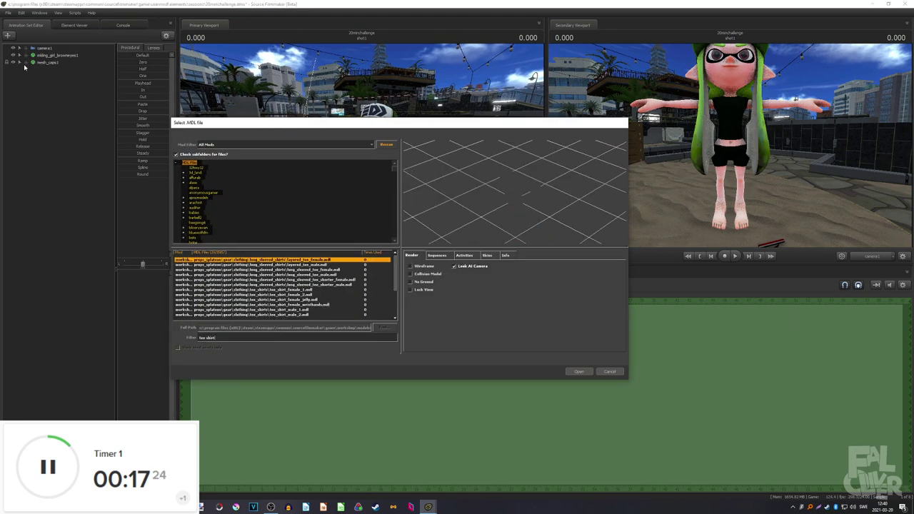
key(Down)
key(Down)
key(Down)
key(Down)
key(Down)
key(Down)
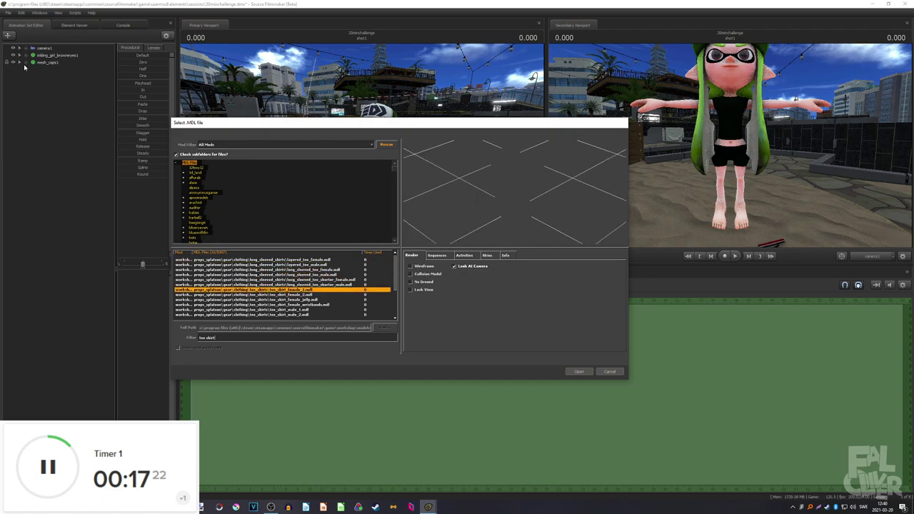
key(Return)
Switch the tee shirt to the black skin with the green print, then fit it to the inkling girl by locking and zeroing it.
right_click(62, 74)
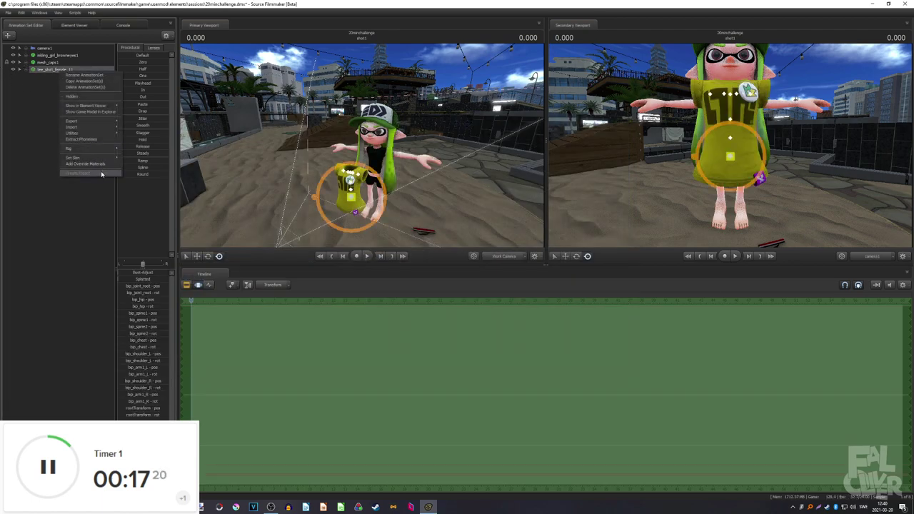
mouse_move(93, 158)
click(129, 162)
click(51, 69)
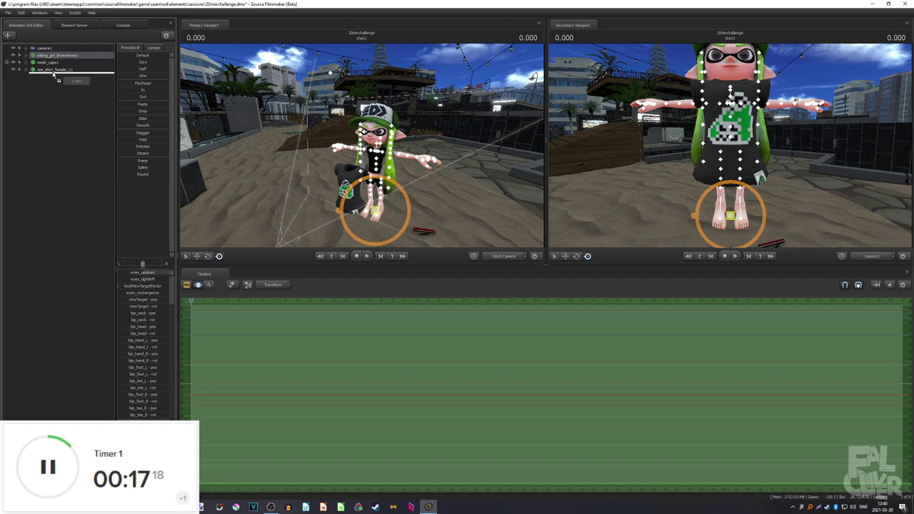
drag(131, 62, 169, 62)
Add the basics.mdl shoes to the scene and switch them to the cream-coloured skin.
click(8, 35)
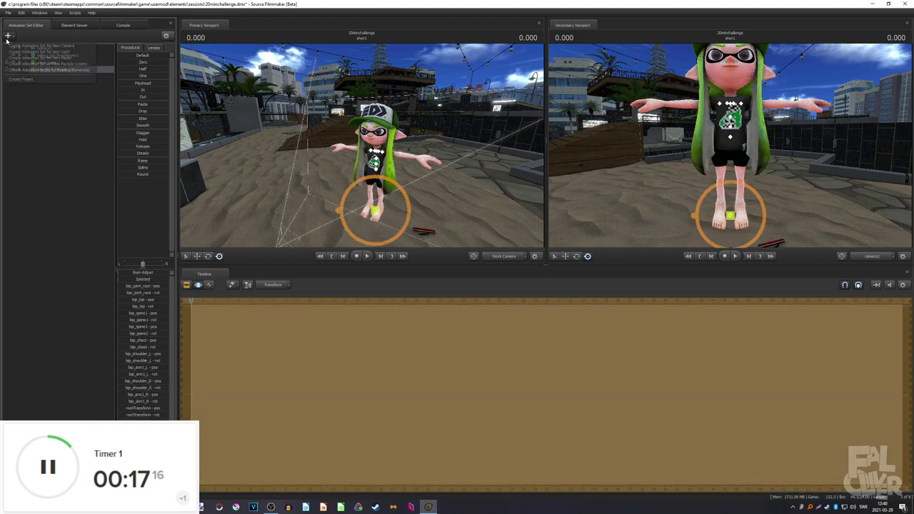
click(22, 58)
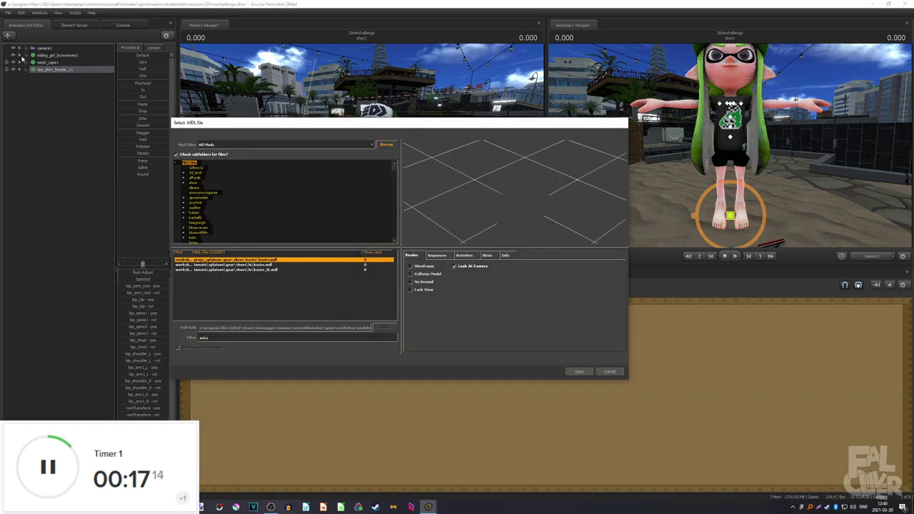
text(basics)
key(Return)
right_click(55, 75)
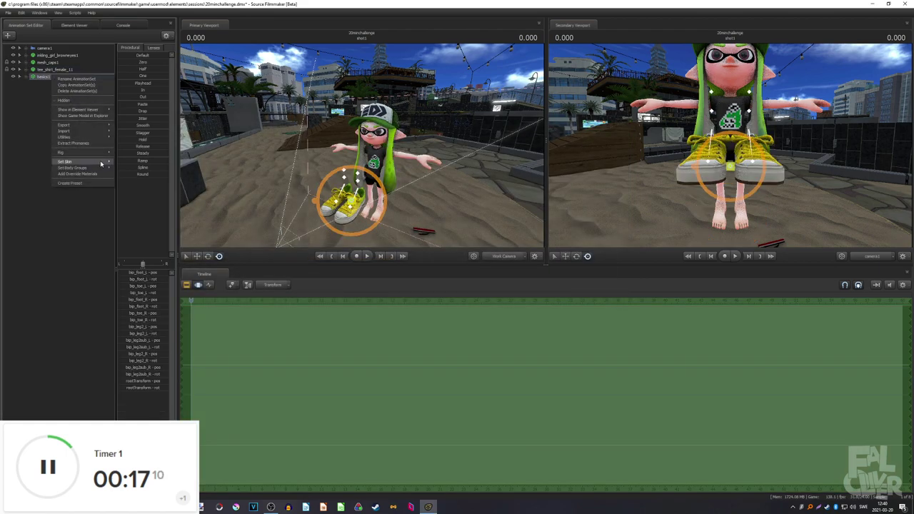
click(121, 167)
Lock the basics shoes to the inkling girl and zero them so they fit on her feet.
click(53, 56)
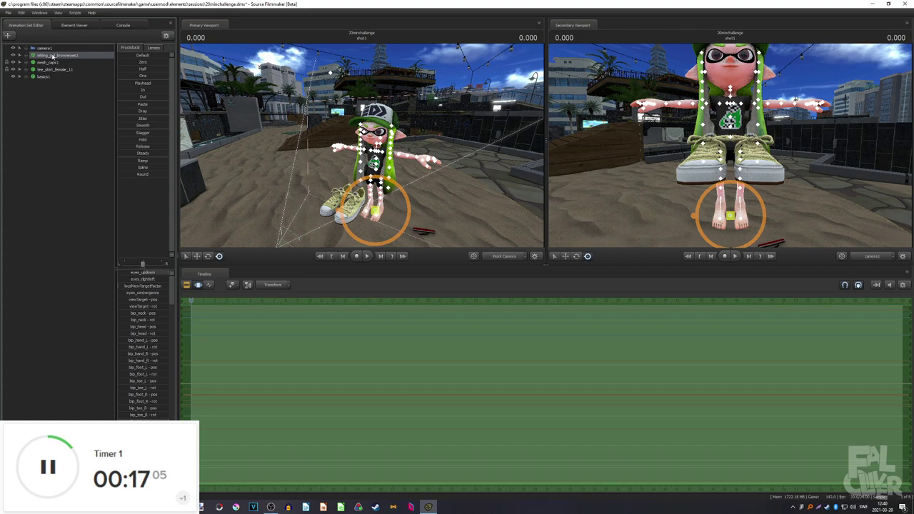
click(49, 77)
double_click(143, 62)
click(47, 147)
drag(314, 154, 386, 149)
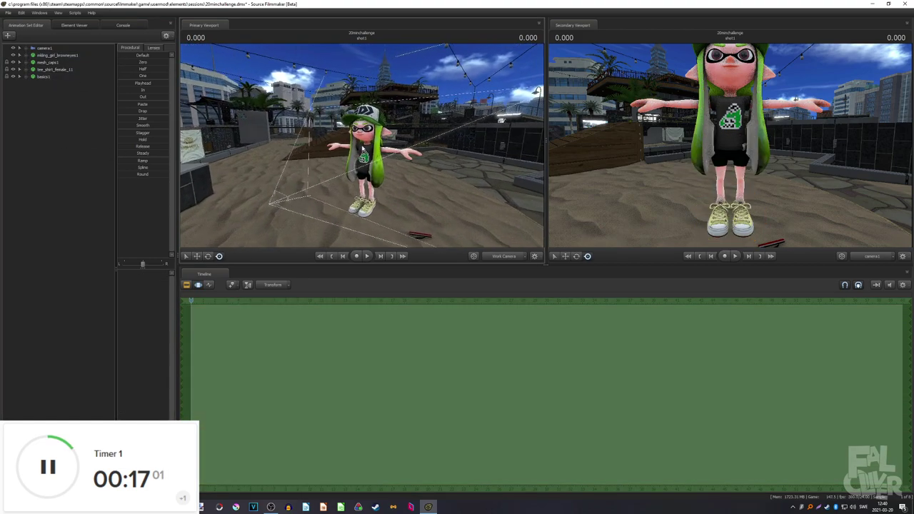
Move the inkling girl across the sand and place her standing beside the light-topped stone bench.
click(63, 56)
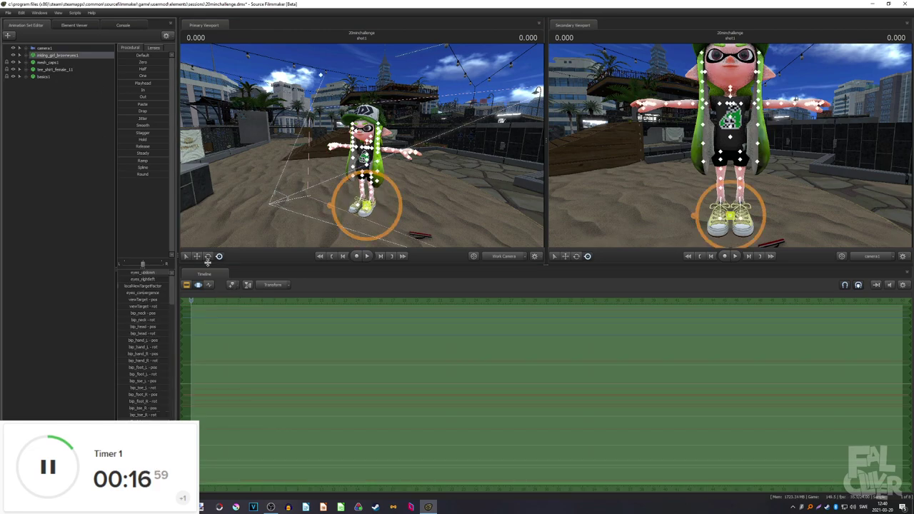
click(197, 257)
drag(367, 206, 372, 201)
drag(361, 146, 375, 114)
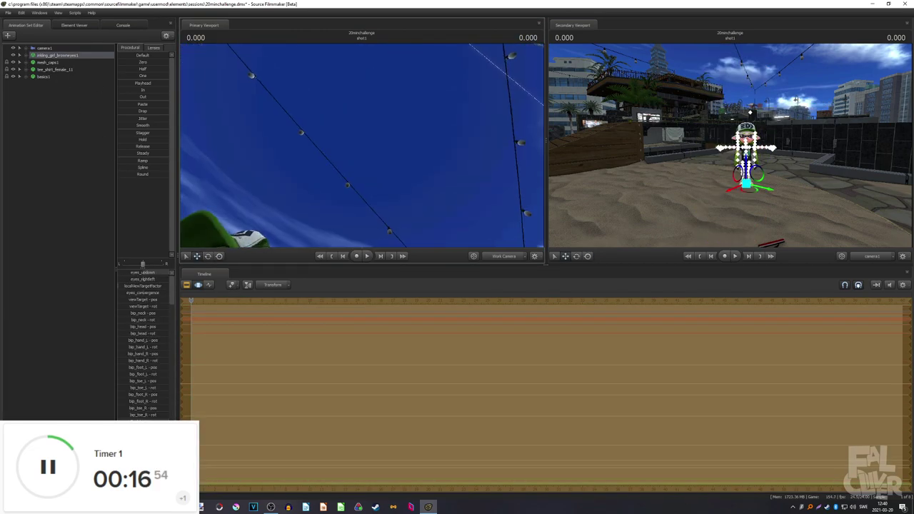
drag(286, 178, 286, 178)
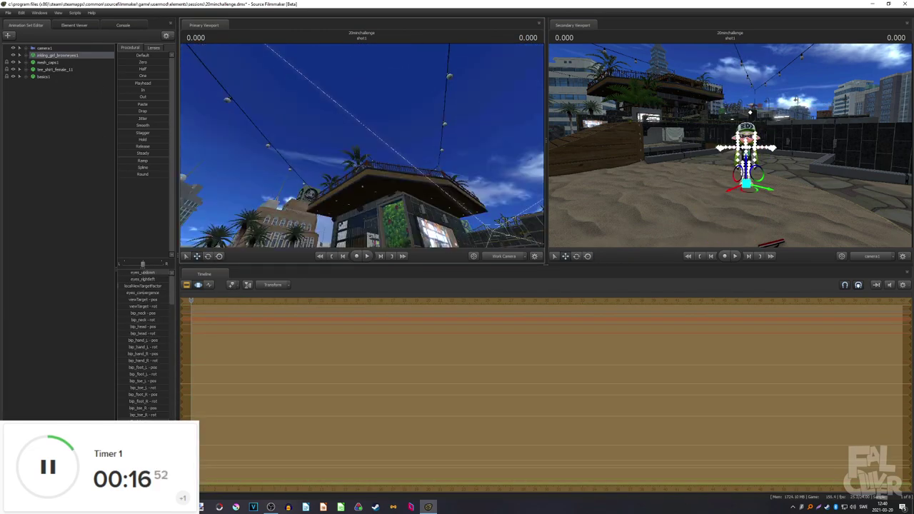
drag(362, 146, 457, 179)
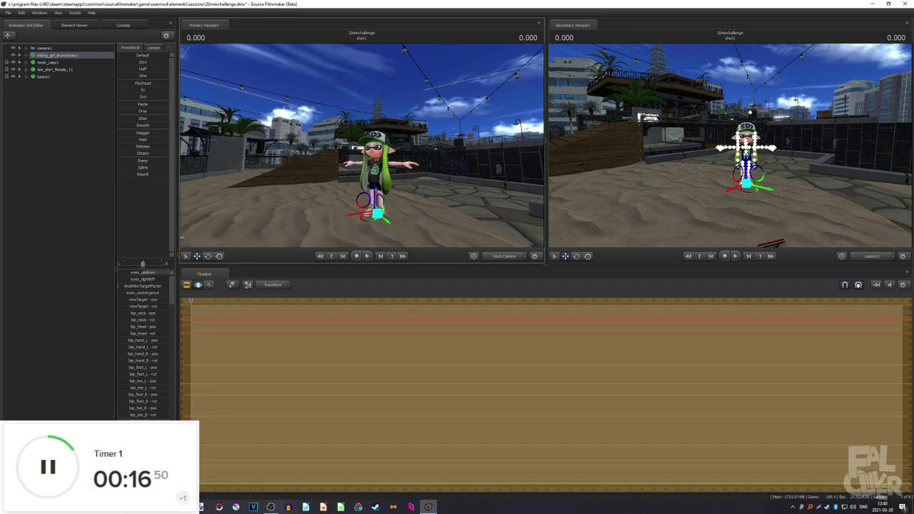
mouse_move(258, 159)
mouse_down()
mouse_move(285, 161)
mouse_move(267, 163)
mouse_up()
mouse_move(360, 173)
mouse_down()
mouse_move(358, 160)
mouse_move(368, 167)
mouse_up()
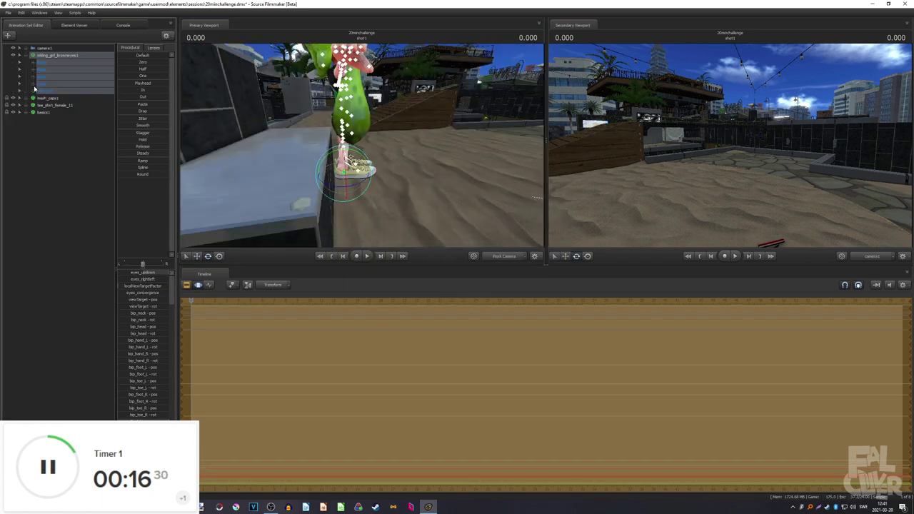
Expand the inkling girl's ungrouped bones and rotate her upper legs forward into a sitting pose.
click(32, 91)
click(33, 91)
ctrl+click(342, 123)
ctrl+click(342, 125)
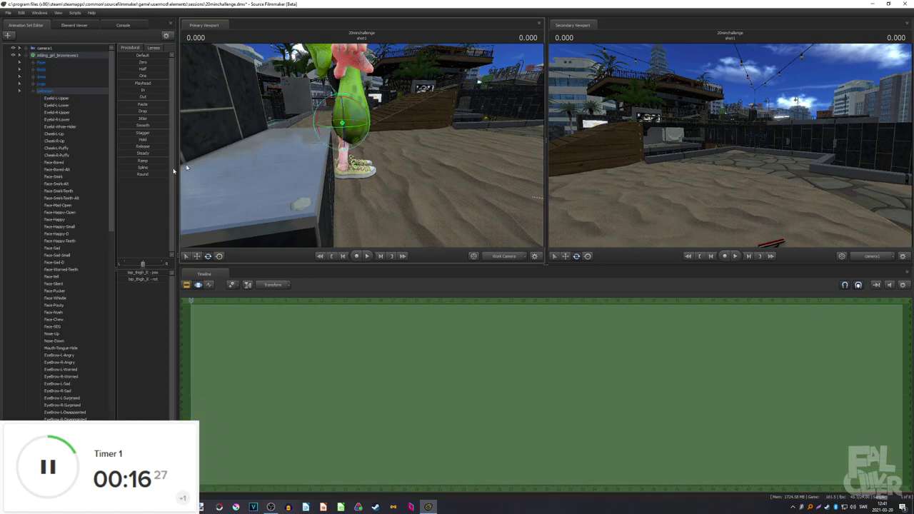
scroll(100, 189, down, 12)
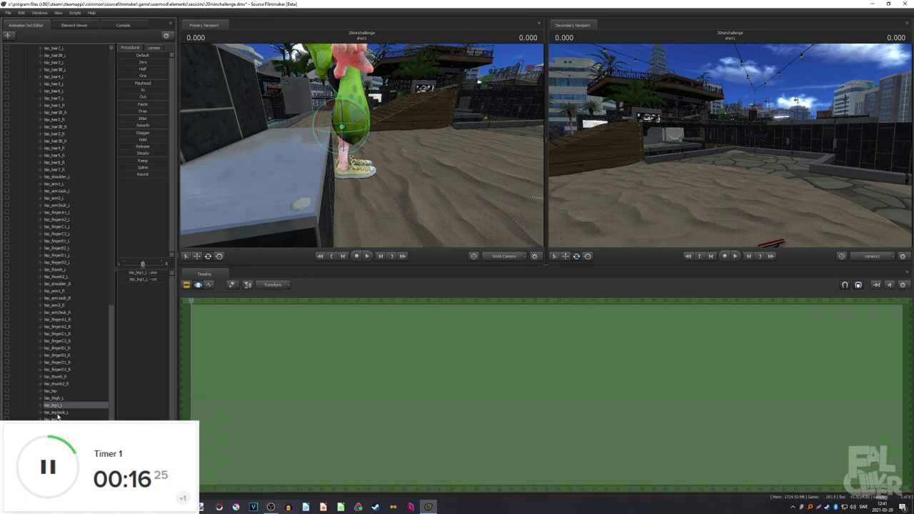
ctrl+click(56, 399)
drag(344, 149, 346, 152)
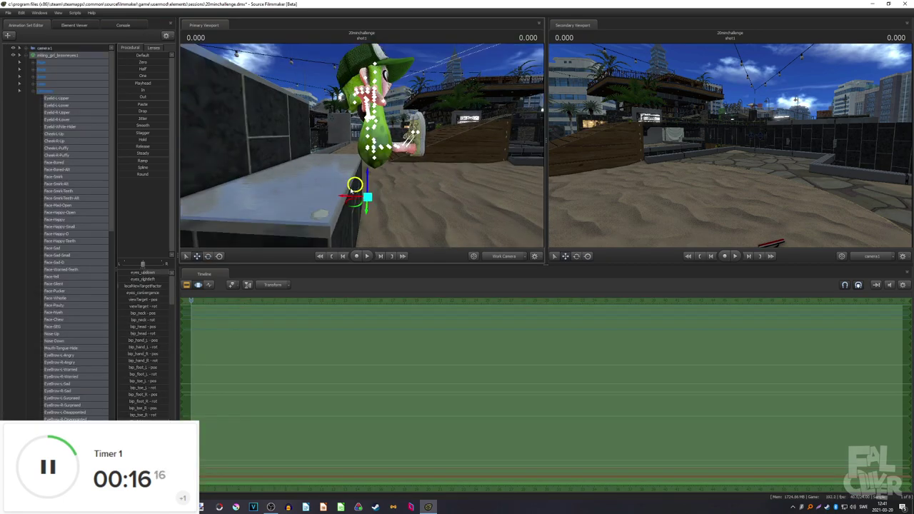
Try moving the inkling girl back onto the stone bench, then undo the latest moves and leg posing.
drag(358, 186, 334, 209)
drag(335, 209, 328, 211)
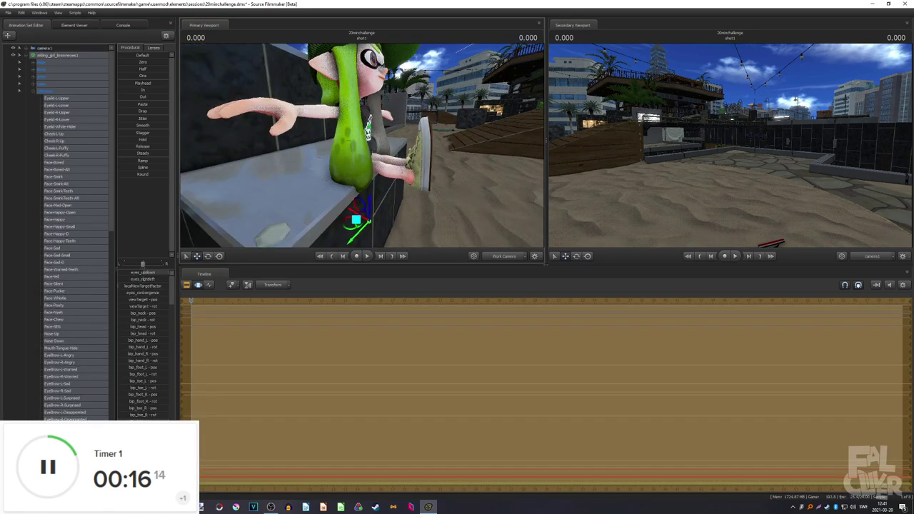
drag(330, 151, 330, 152)
key(ctrl+z)
key(ctrl+z)
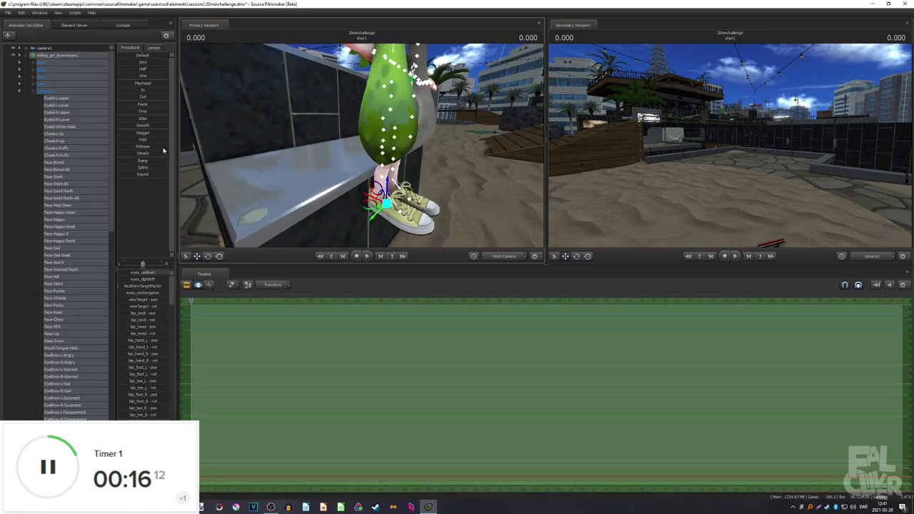
Select the hair bones bip_hair1_L and bip_hair1_R together and rotate both tentacles away from her body.
scroll(68, 141, down, 13)
click(67, 141)
scroll(70, 178, down, 4)
click(71, 247)
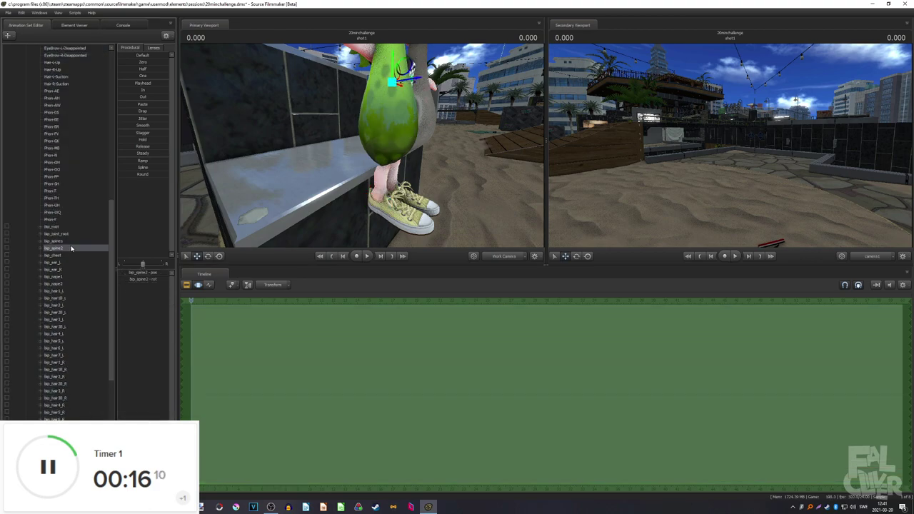
click(75, 269)
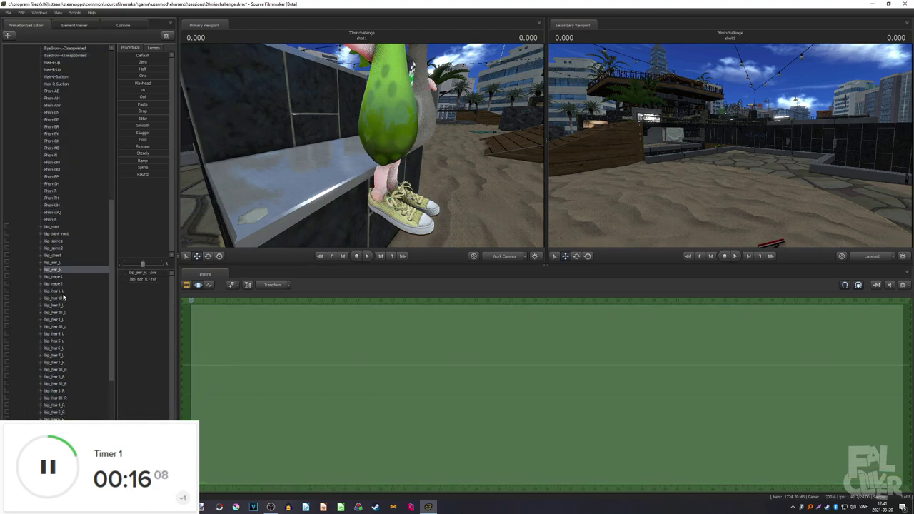
click(64, 291)
ctrl+click(64, 363)
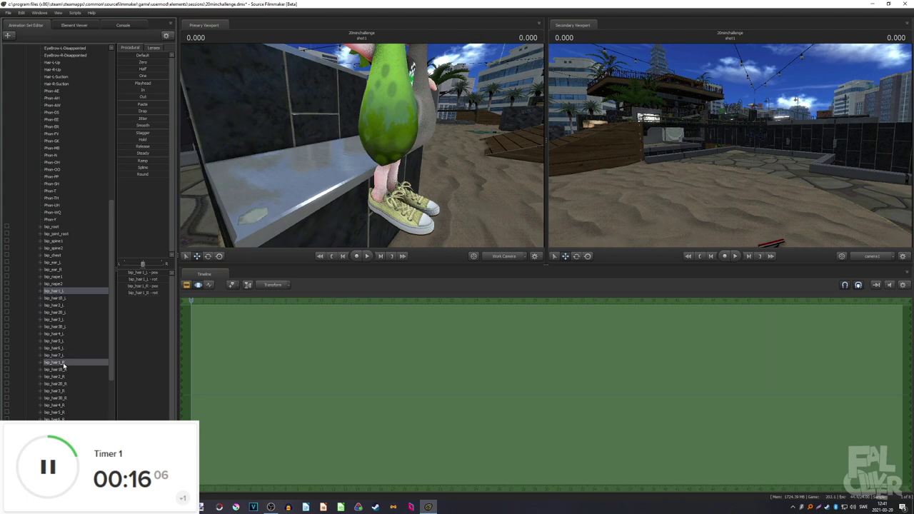
click(208, 254)
drag(308, 185, 322, 168)
key(s)
drag(381, 143, 370, 167)
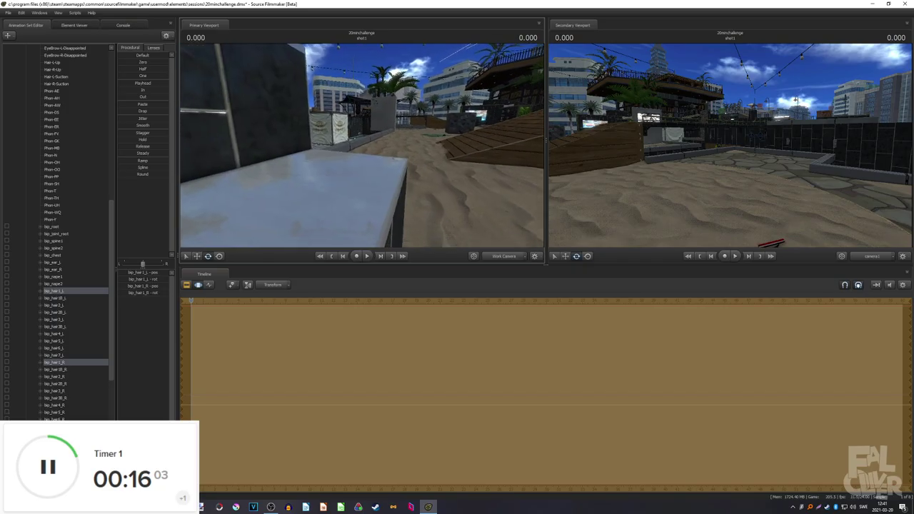
Open the inkling girl's model in the Element Viewer and change the inkling_girl_underwear colortint_base to bright green.
key(F2)
click(63, 55)
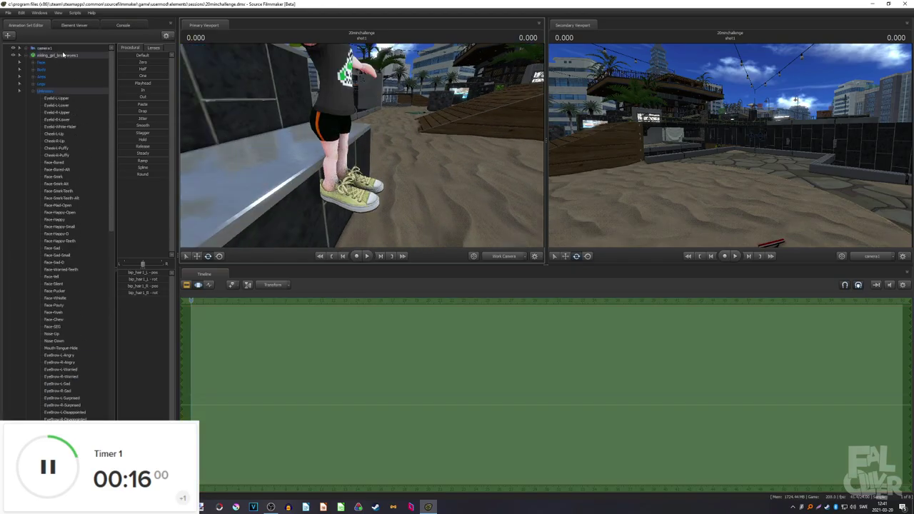
right_click(62, 55)
click(143, 93)
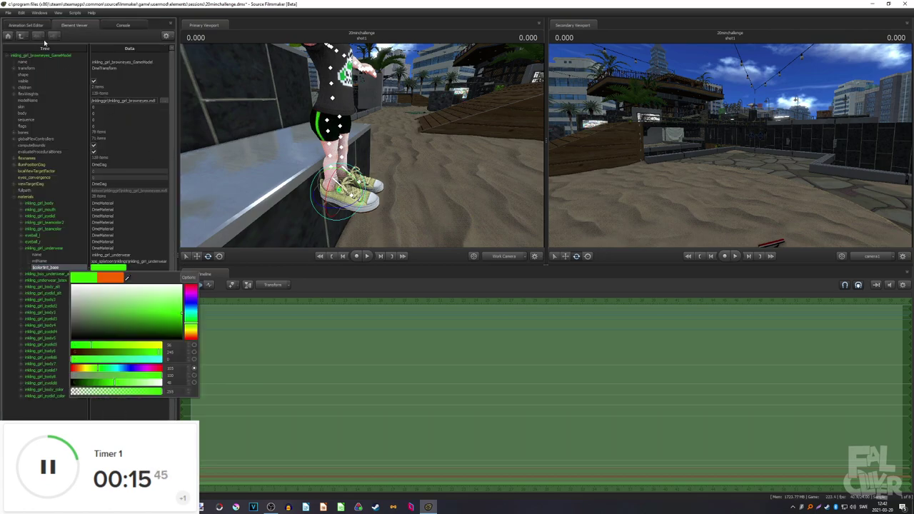
click(25, 25)
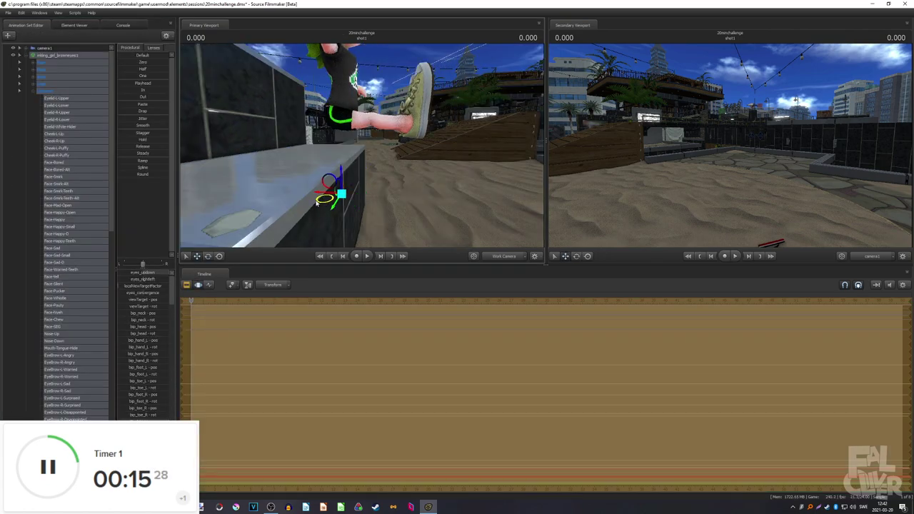
Move the seated inkling girl back onto the stone bench so her hips rest near its front edge.
drag(336, 211, 335, 236)
drag(335, 236, 363, 190)
key(s)
key(a)
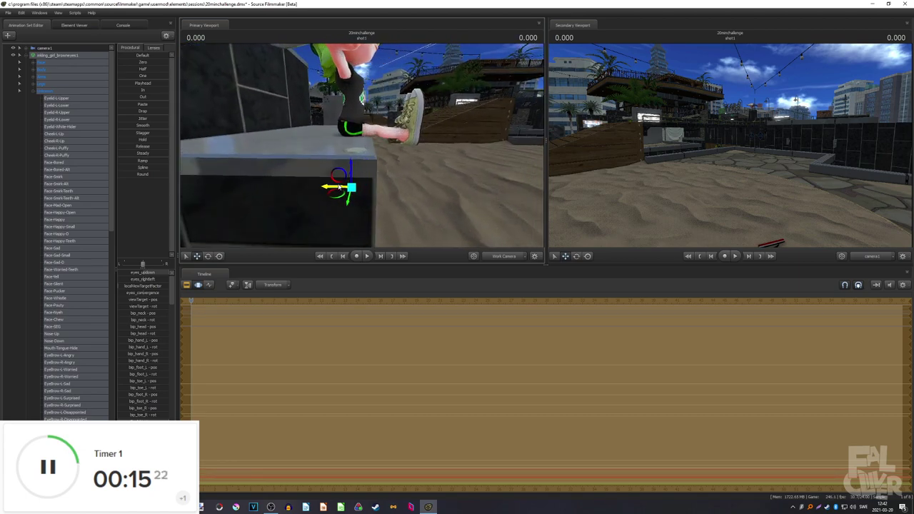
drag(339, 186, 300, 179)
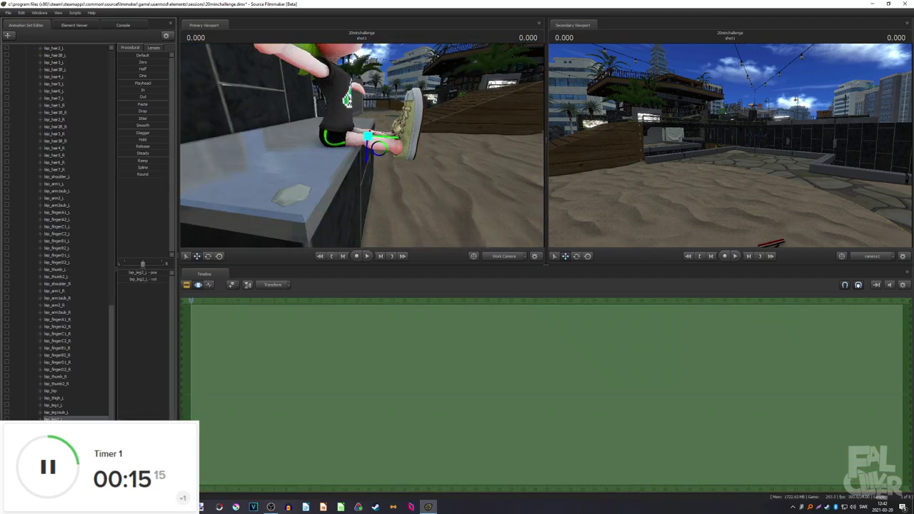
Rotate bip_leg2_L and bip_leg2_R together so both lower legs hang over the bench edge, and save the session.
ctrl+click(69, 462)
key(e)
key(w)
mouse_move(402, 136)
mouse_down()
mouse_move(389, 136)
mouse_move(402, 135)
mouse_up()
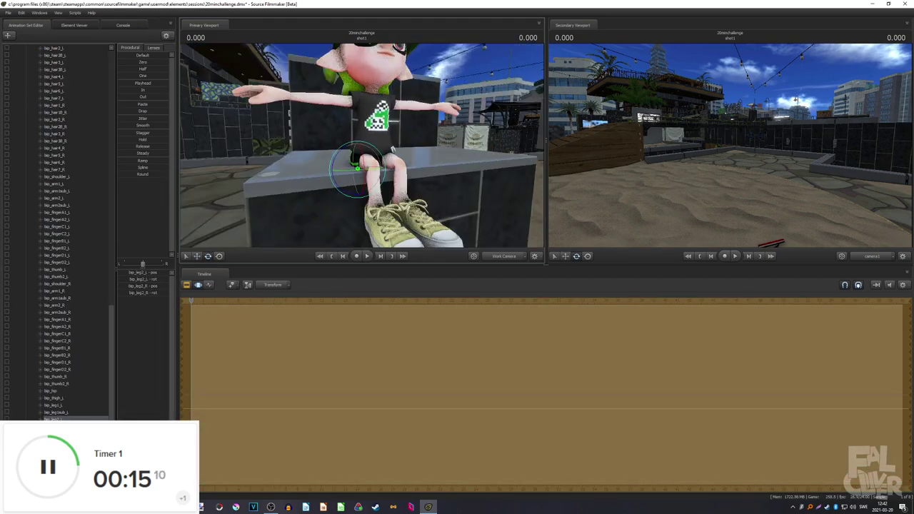
key(s)
drag(403, 136, 428, 143)
key(a)
key(ctrl+s)
drag(402, 142, 421, 143)
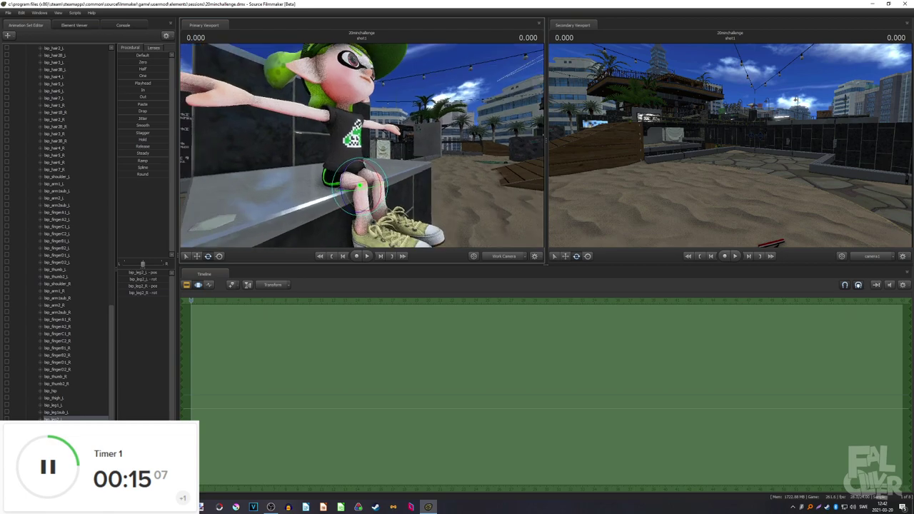
Check the seated pose around the hip bone bip_hip and select the left thigh bone bip_thigh_L.
drag(363, 145, 277, 148)
key(w)
key(s)
key(w)
key(w)
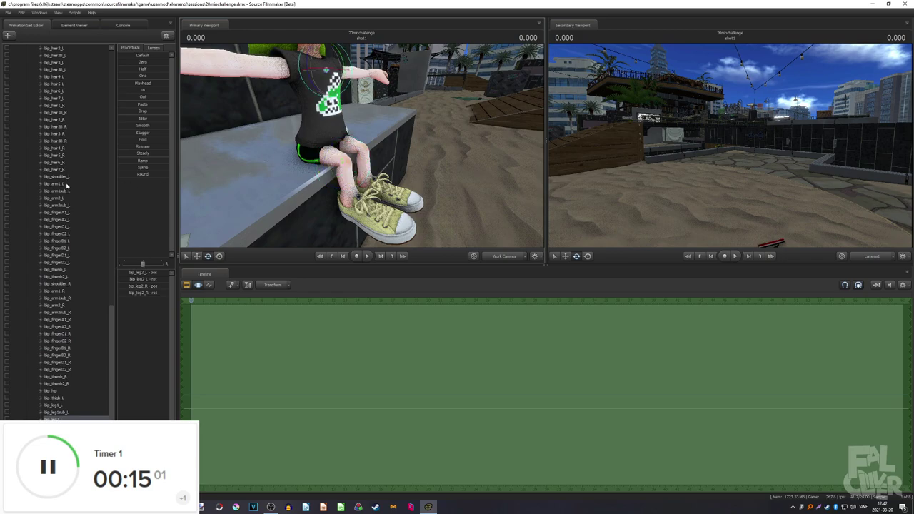
click(66, 186)
ctrl+click(328, 180)
mouse_move(321, 171)
mouse_down()
mouse_move(322, 153)
mouse_move(330, 175)
mouse_up()
key(s)
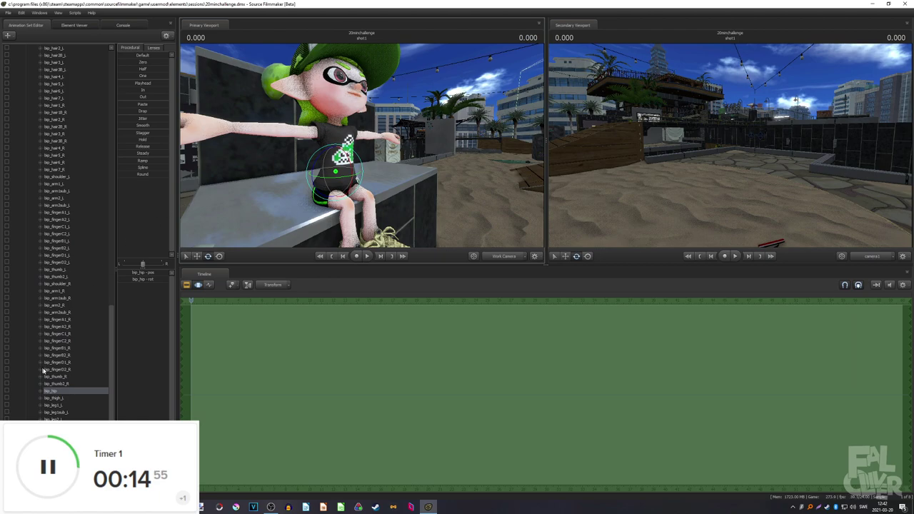
click(57, 405)
click(60, 398)
drag(321, 168, 307, 189)
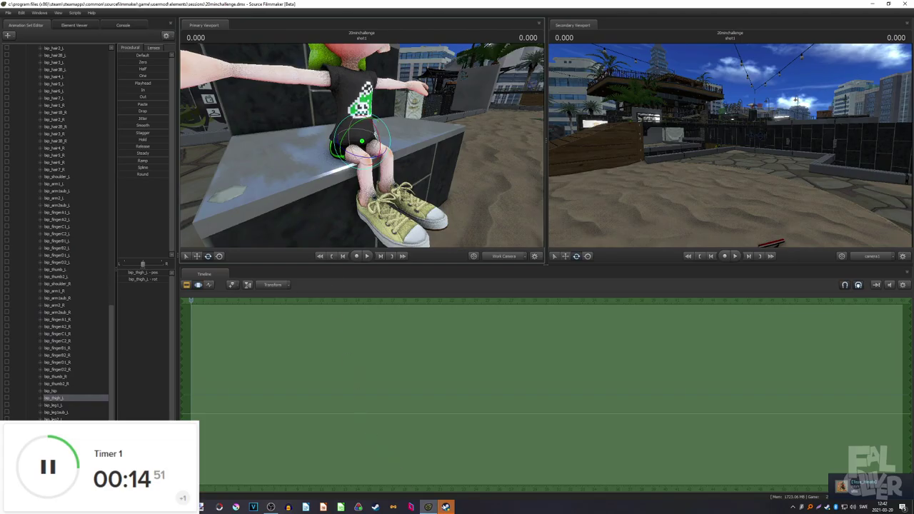
Switch to the Steam chat, answer the friend's messages with short replies including "NO" and "REE", and close the chat.
click(446, 507)
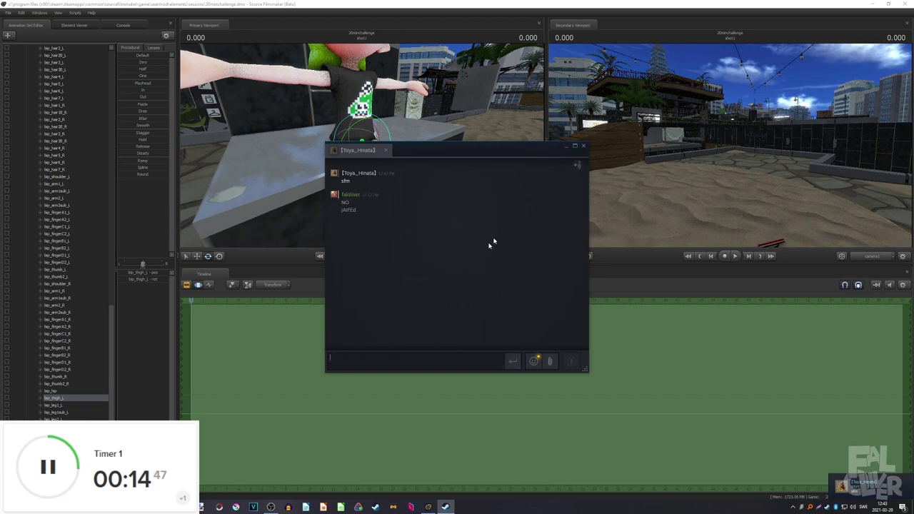
click(583, 147)
drag(429, 150, 421, 140)
click(446, 507)
text(REE)
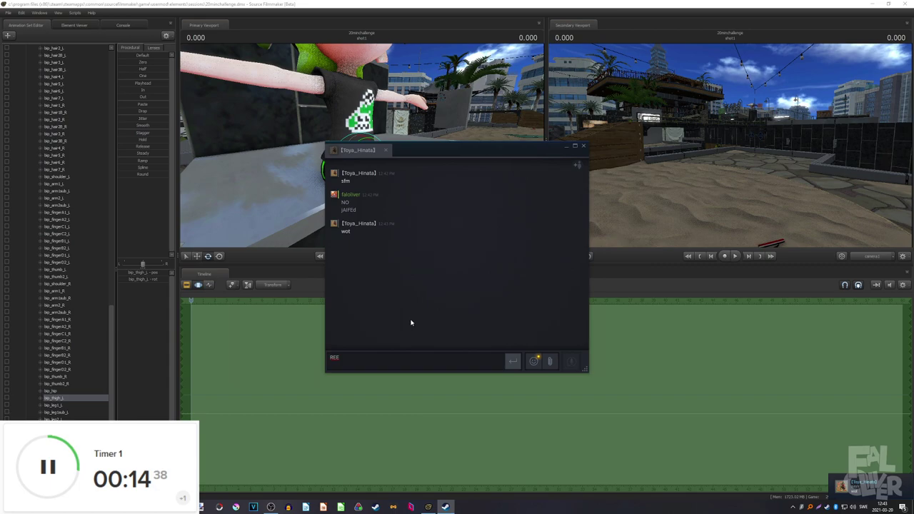
click(585, 146)
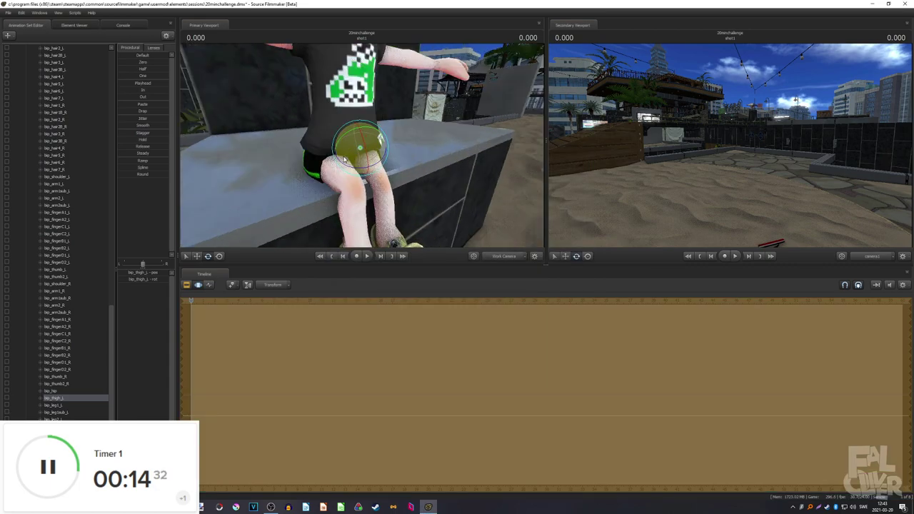
Rotate the thigh bones bip_thigh_R and bip_thigh_L inward so the legs sit close together.
ctrl+click(321, 158)
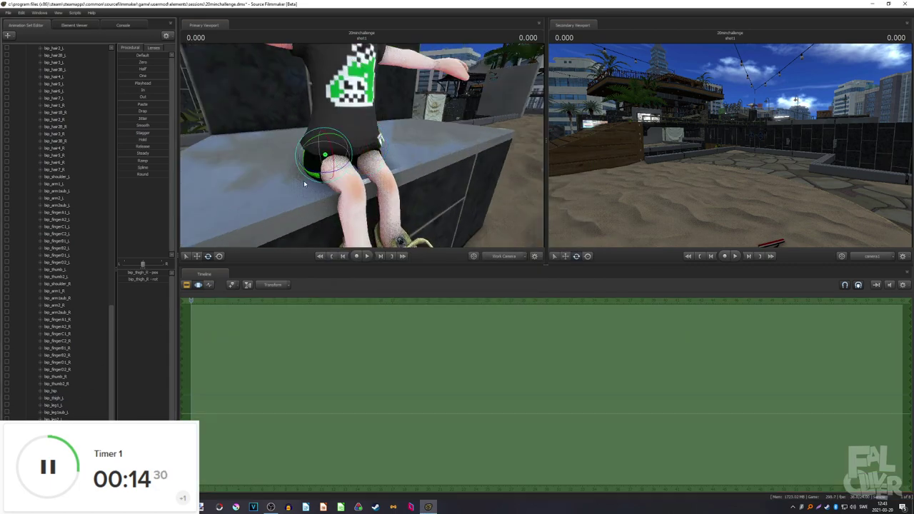
drag(314, 139, 325, 150)
drag(400, 157, 371, 164)
click(56, 398)
drag(315, 100, 318, 105)
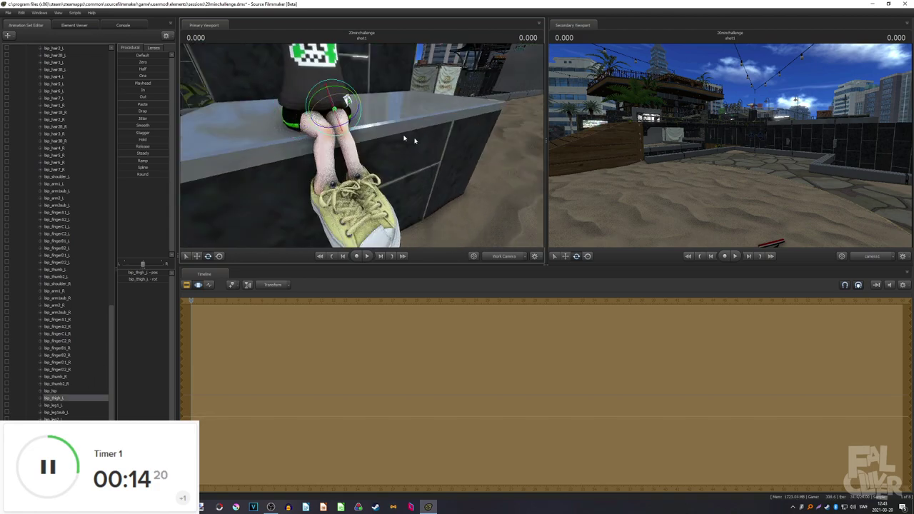
drag(408, 139, 379, 116)
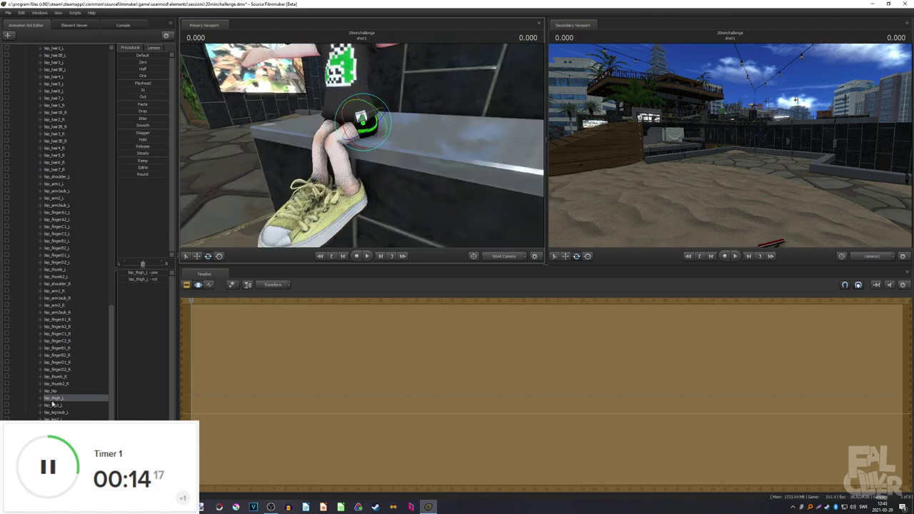
Try adjusting the left lower leg bone bip_leg2_L and the left thigh, then undo the last left-leg changes.
click(61, 420)
drag(322, 164, 317, 160)
drag(386, 157, 342, 169)
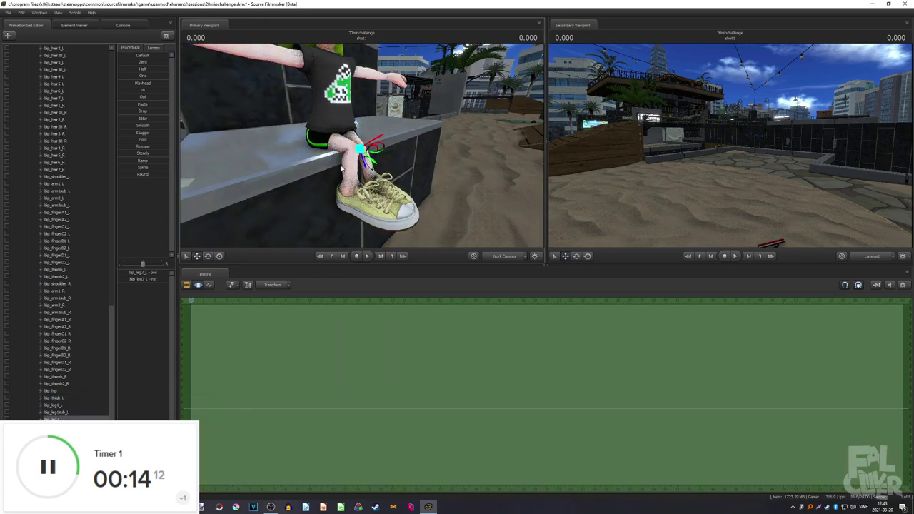
drag(277, 174, 294, 147)
click(294, 145)
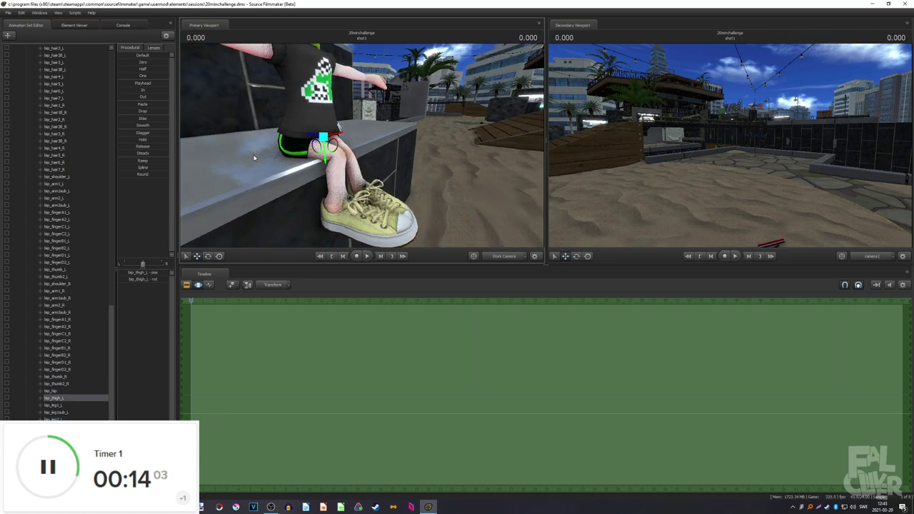
key(ctrl+z)
key(ctrl+z)
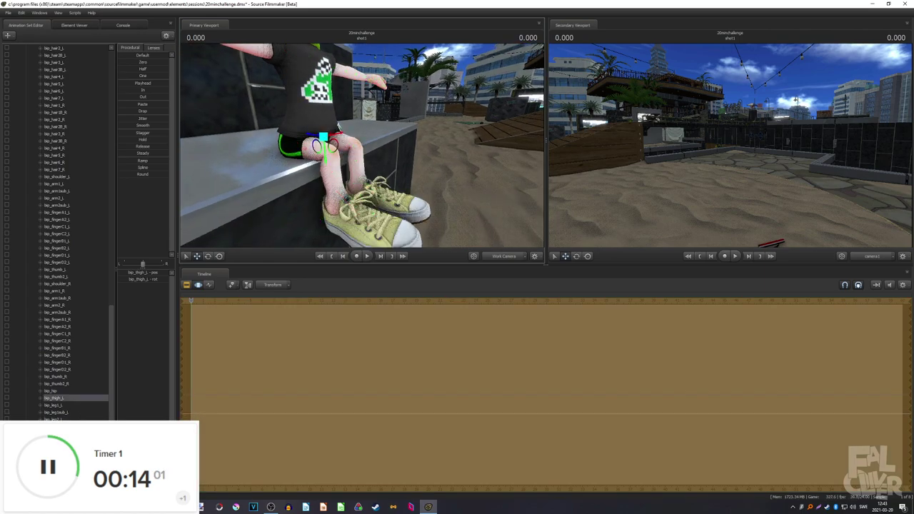
Rotate the left thigh bone bip_thigh_L inward so the left leg crosses over the right one.
drag(254, 158, 227, 217)
key(e)
drag(285, 179, 265, 175)
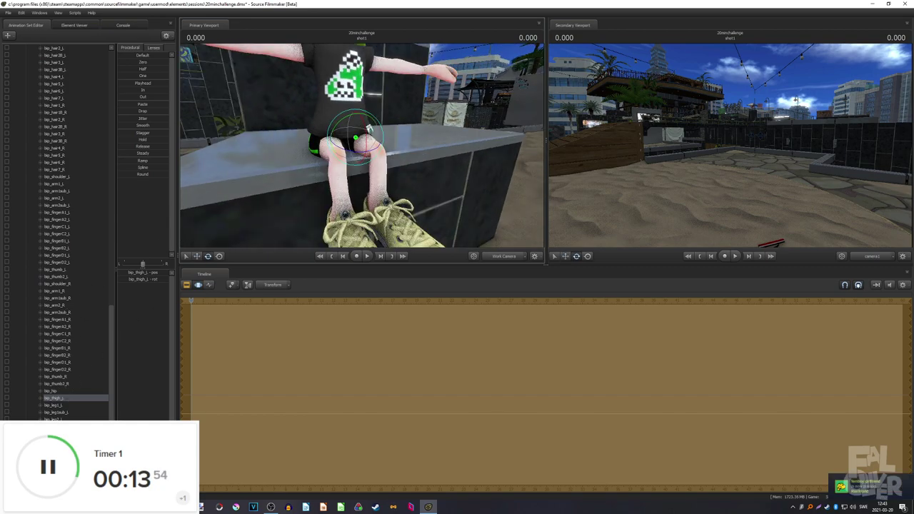
drag(367, 127, 333, 133)
drag(461, 177, 400, 177)
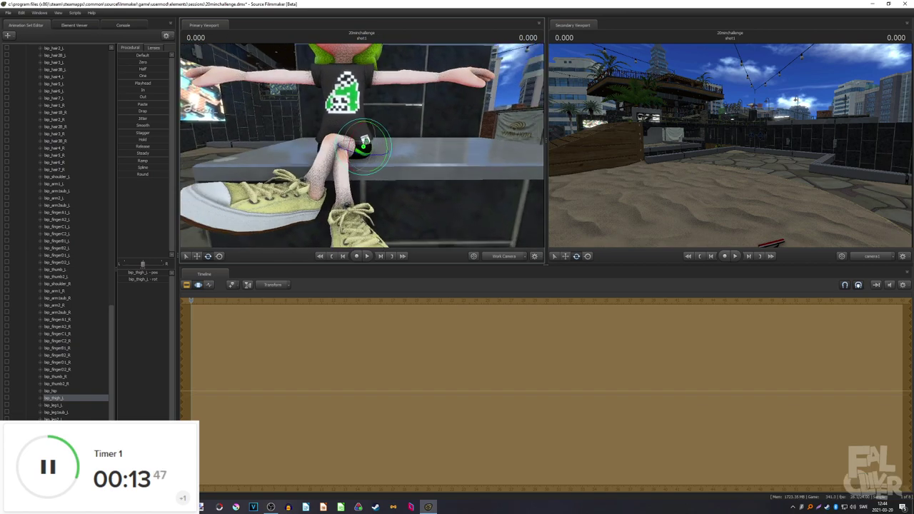
Save the session and expand the inkling model's Legs control group.
drag(365, 140, 404, 164)
key(ctrl+s)
scroll(79, 203, up, 20)
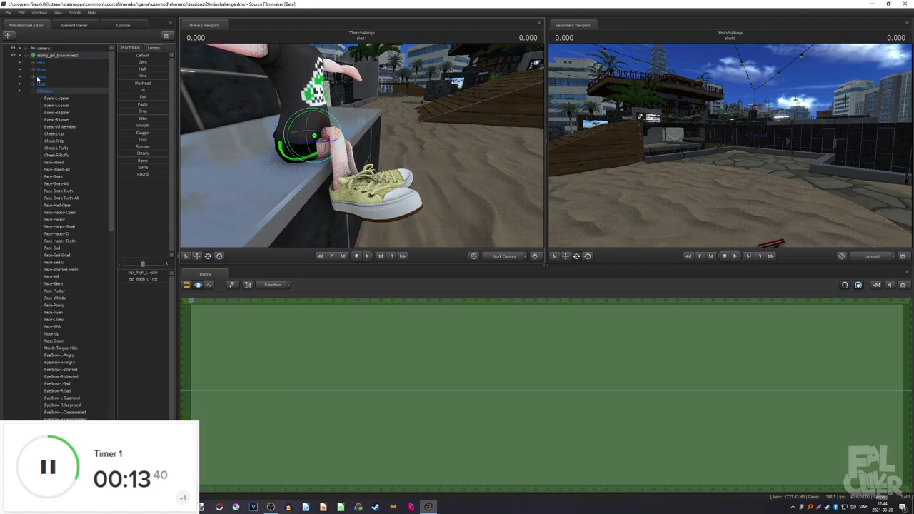
click(32, 77)
click(33, 70)
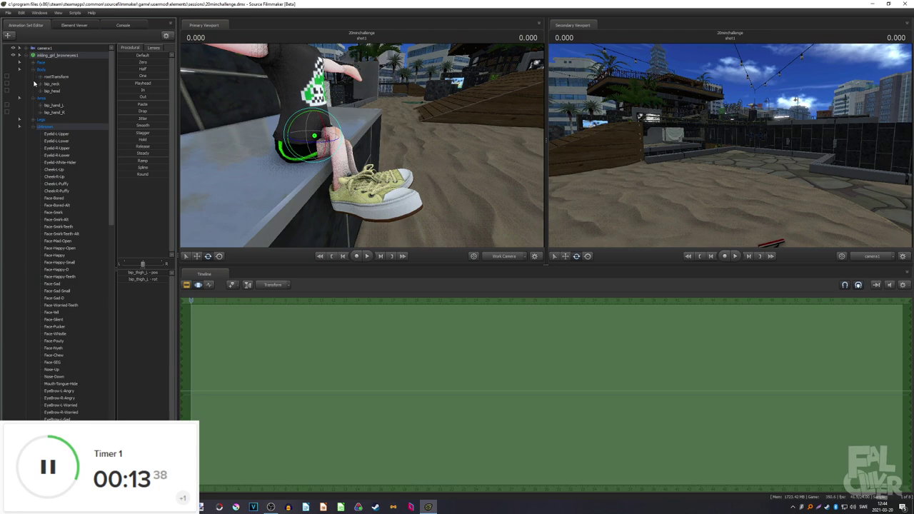
click(32, 98)
click(33, 105)
click(33, 70)
Adjust the left foot bone bip_foot_L so the crossed leg's shoe sits naturally, and save the session.
click(52, 91)
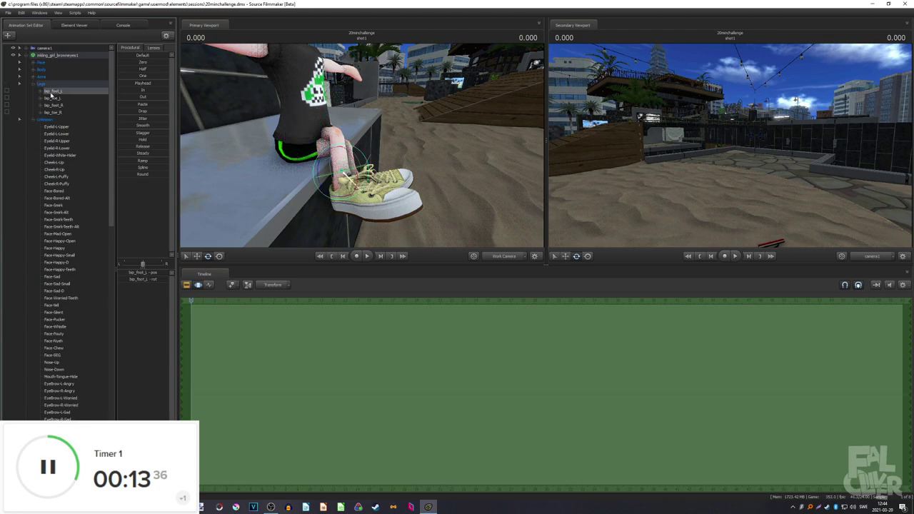
key(w)
mouse_move(313, 172)
mouse_down()
mouse_move(336, 200)
mouse_move(311, 186)
mouse_up()
mouse_move(322, 184)
mouse_down()
mouse_move(304, 201)
mouse_move(311, 183)
mouse_up()
key(w)
key(s)
mouse_move(368, 153)
mouse_down()
mouse_move(377, 139)
mouse_move(329, 143)
mouse_move(363, 147)
mouse_up()
key(d)
key(ctrl+s)
key(w)
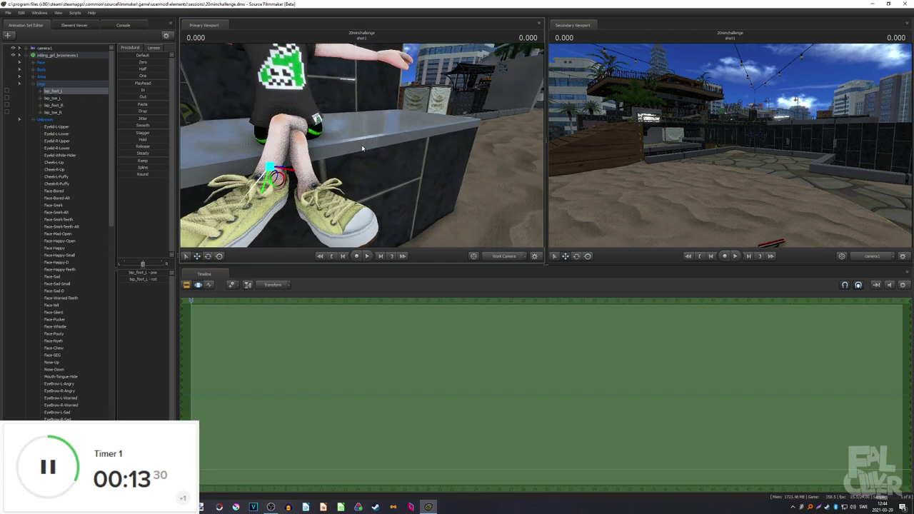
Reposition camera1 so it frames the seated character on the bench, and save the session.
click(64, 99)
click(64, 105)
mouse_move(730, 146)
mouse_down()
mouse_move(671, 150)
mouse_move(727, 132)
mouse_up()
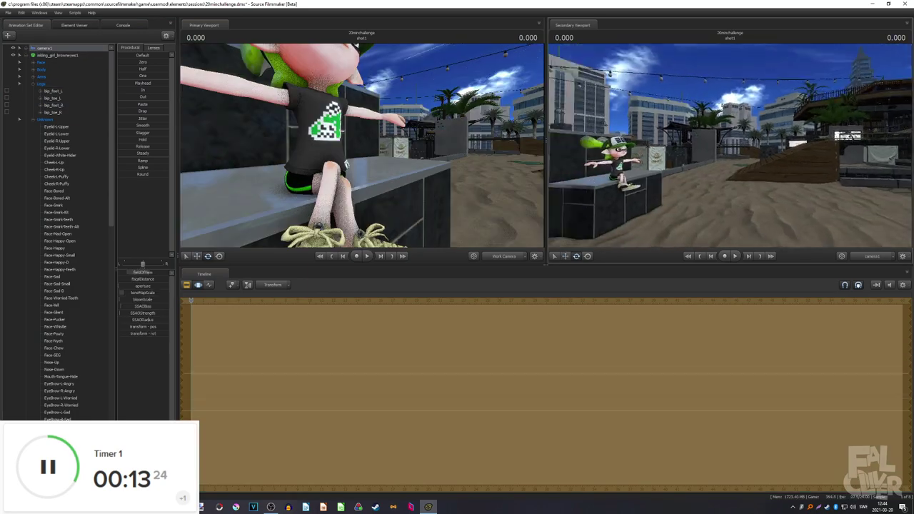
key(w)
key(ctrl+s)
Rotate the spine bones bip_spine1 and bip_spine2 to adjust the lean and turn of the upper body.
drag(362, 145, 364, 151)
click(59, 241)
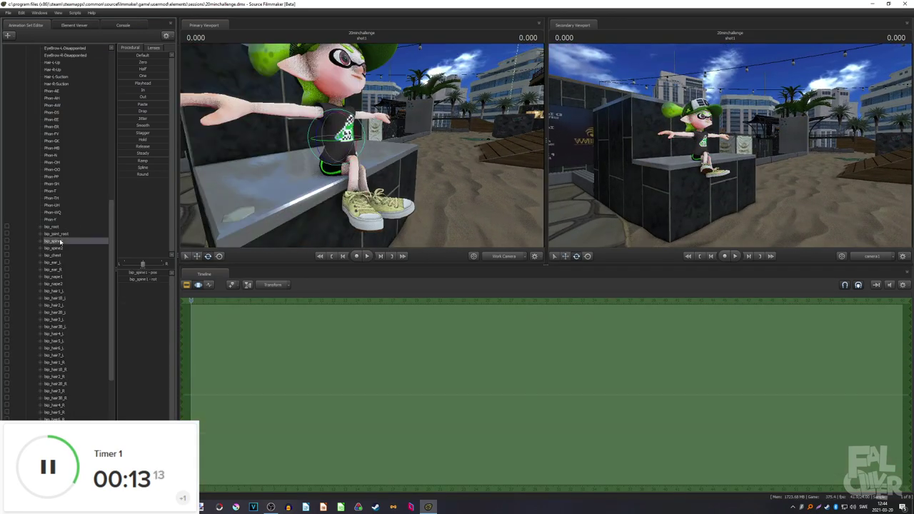
mouse_move(362, 145)
mouse_down()
mouse_move(351, 140)
mouse_move(354, 154)
mouse_move(351, 144)
mouse_move(363, 147)
mouse_move(351, 152)
mouse_up()
key(w)
key(e)
mouse_move(345, 155)
mouse_down()
mouse_move(349, 164)
mouse_move(337, 169)
mouse_up()
click(55, 248)
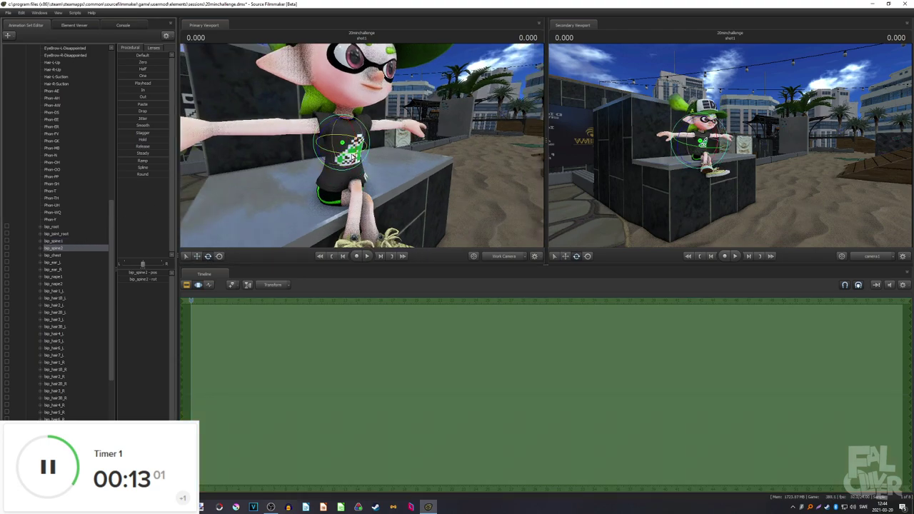
drag(348, 154, 344, 155)
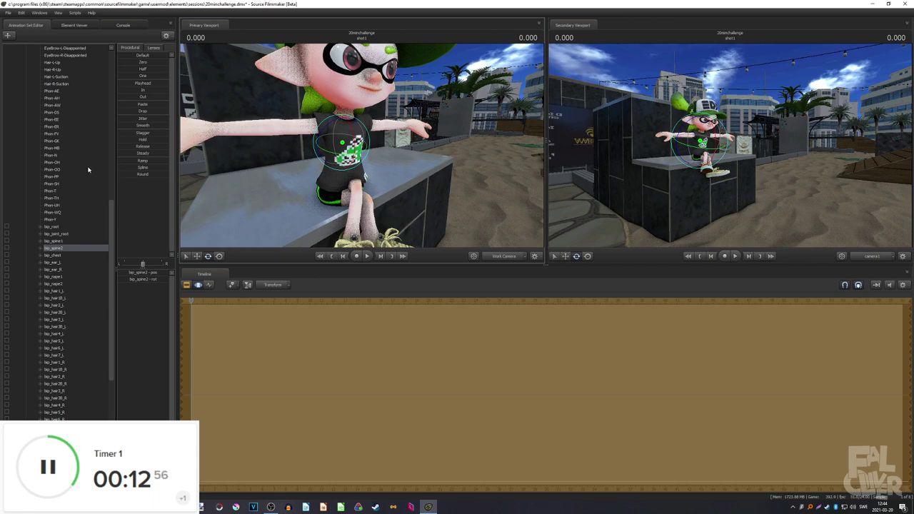
Rotate the right upper arm bone bip_arm1_R down so the arm hangs beside the body.
scroll(88, 169, down, 12)
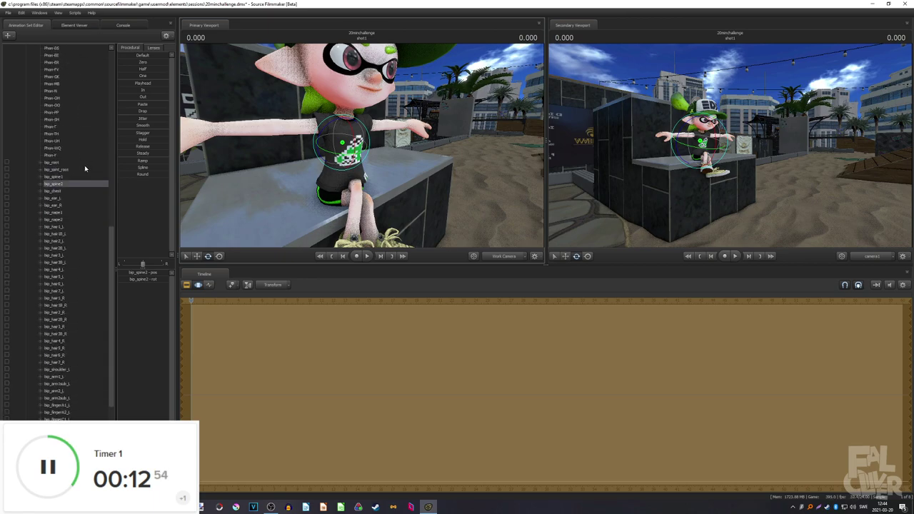
click(53, 184)
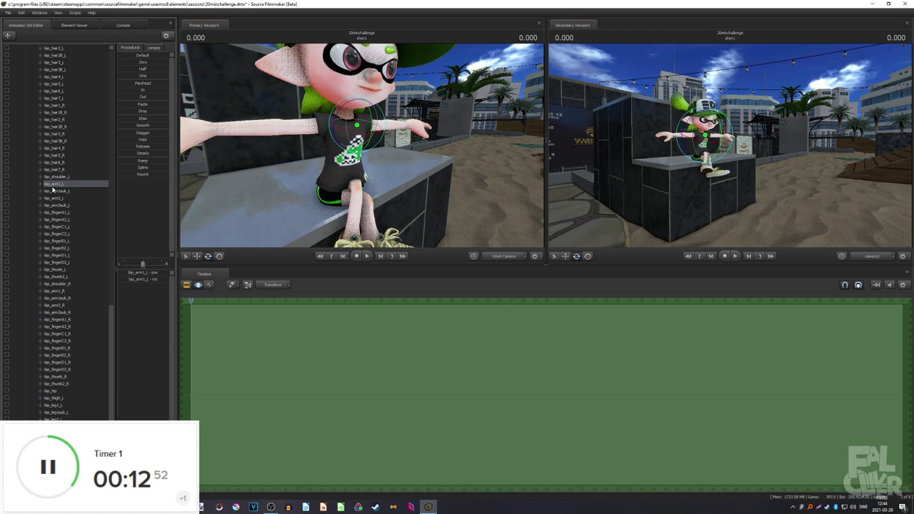
click(76, 177)
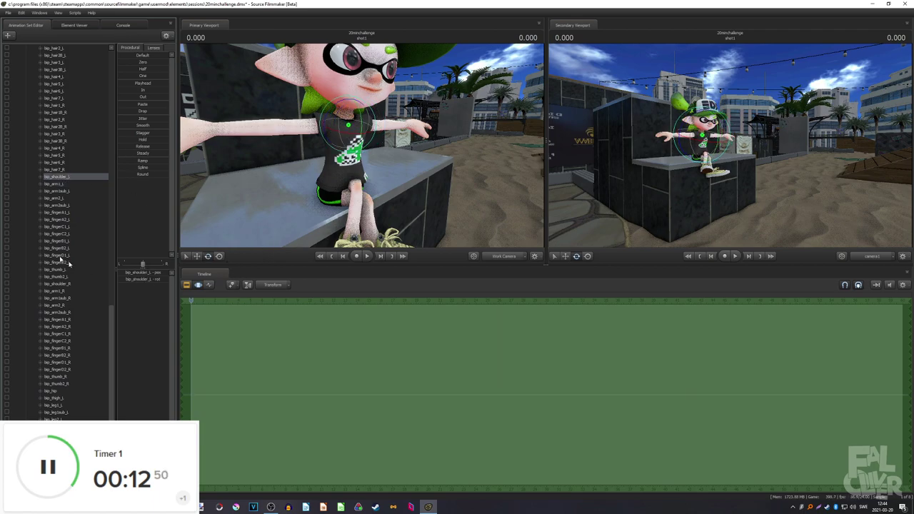
click(56, 291)
drag(309, 123, 336, 100)
Rotate the right hand bone bip_hand_R so the hand turns toward the bench edge.
scroll(64, 143, up, 20)
click(33, 77)
click(51, 90)
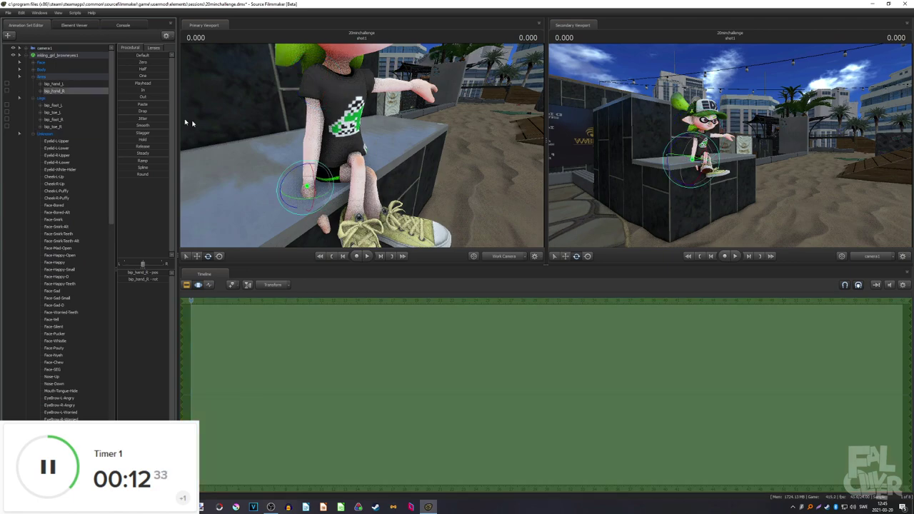
drag(293, 129, 367, 157)
key(ctrl)
Rotate the right arm bones bip_arm1_R and bip_arm1sub_R to bring the arm closer to the bench, and save the session.
scroll(44, 202, down, 20)
click(55, 290)
drag(194, 200, 215, 182)
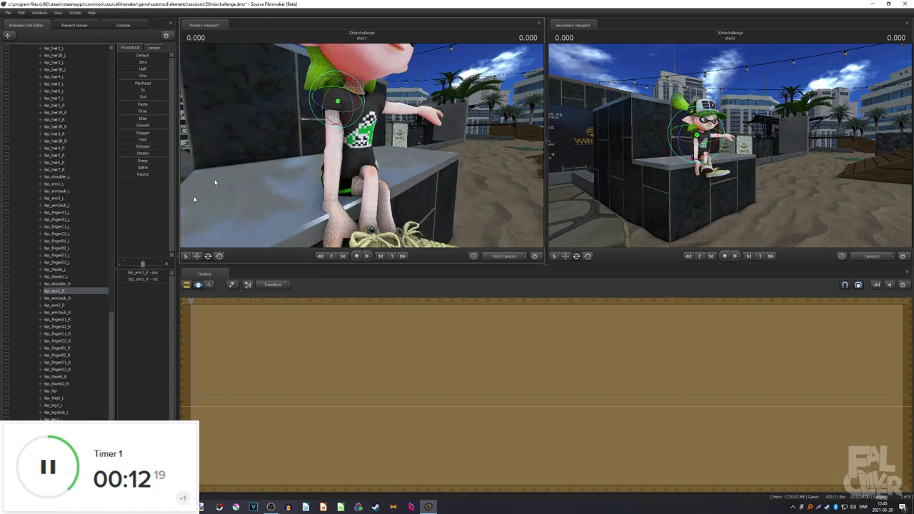
click(61, 299)
drag(324, 117, 327, 125)
drag(371, 142, 409, 177)
key(ctrl+s)
drag(357, 161, 340, 139)
Fine-tune the rotation of the right upper arm bone bip_arm1_R.
scroll(88, 178, up, 20)
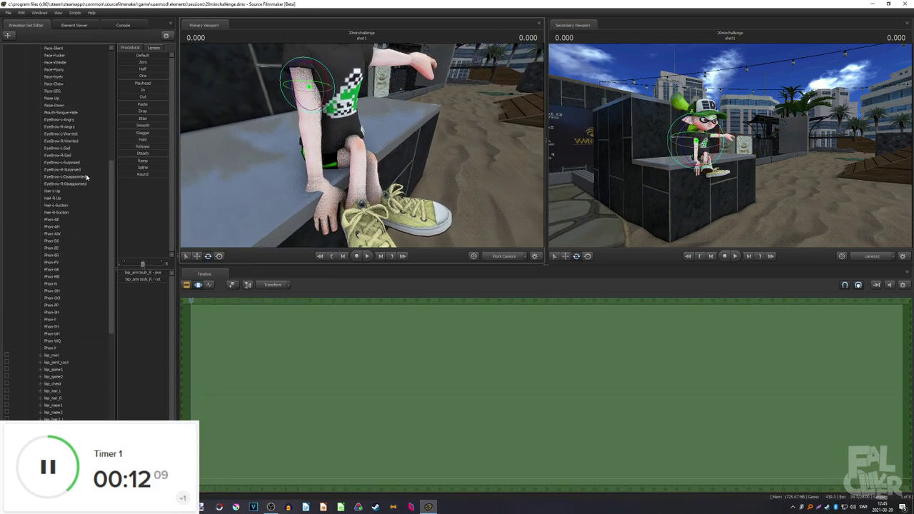
scroll(76, 196, down, 10)
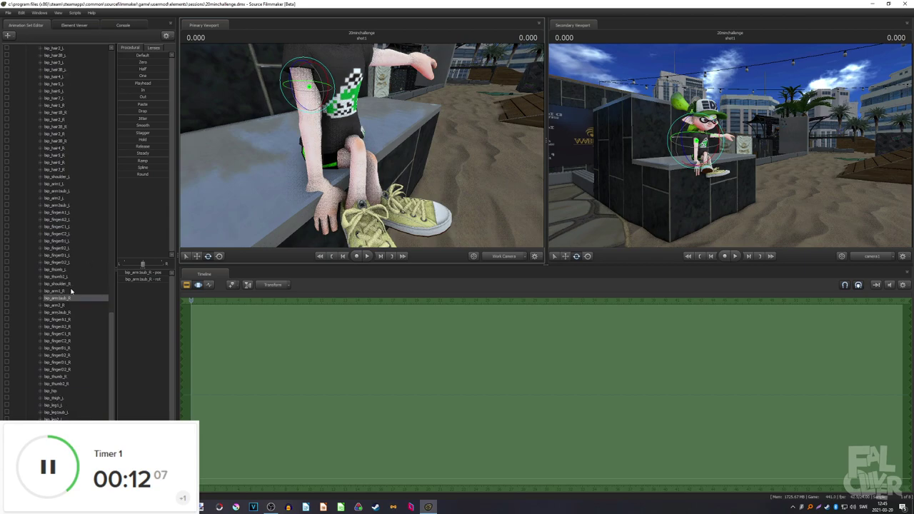
click(70, 291)
mouse_move(336, 154)
mouse_down()
mouse_move(321, 129)
mouse_move(325, 153)
mouse_up()
drag(363, 98, 369, 95)
Refine the right hand bip_hand_R and upper arm bip_arm1_R so the arm props straight down on the bench.
scroll(75, 172, up, 20)
click(64, 91)
drag(358, 143, 341, 172)
drag(351, 146, 351, 150)
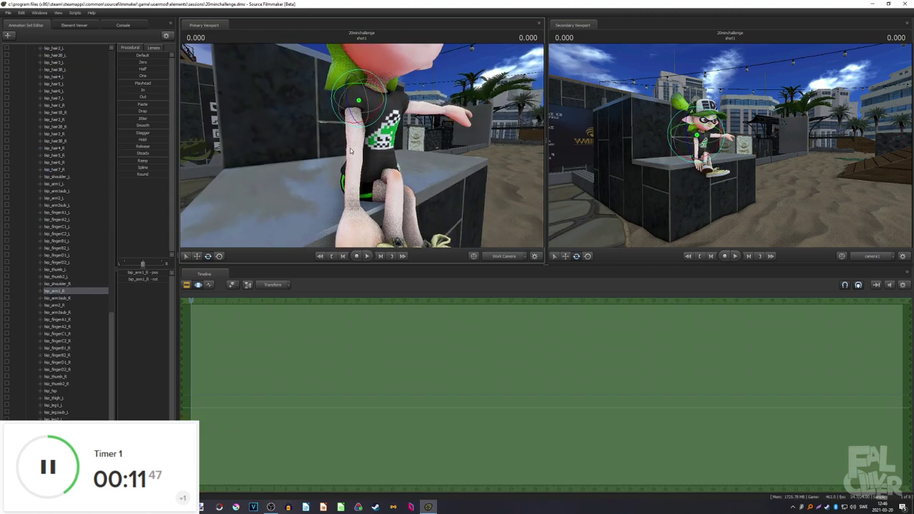
drag(368, 116, 370, 112)
Rotate the right hand bone bip_hand_R so the palm faces the bench edge with the fingers pointing down.
click(361, 82)
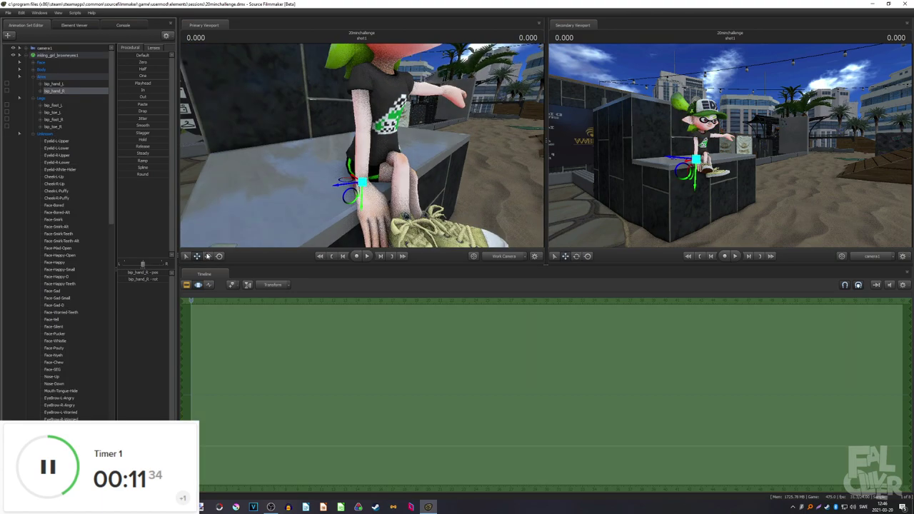
key(e)
drag(358, 140, 368, 147)
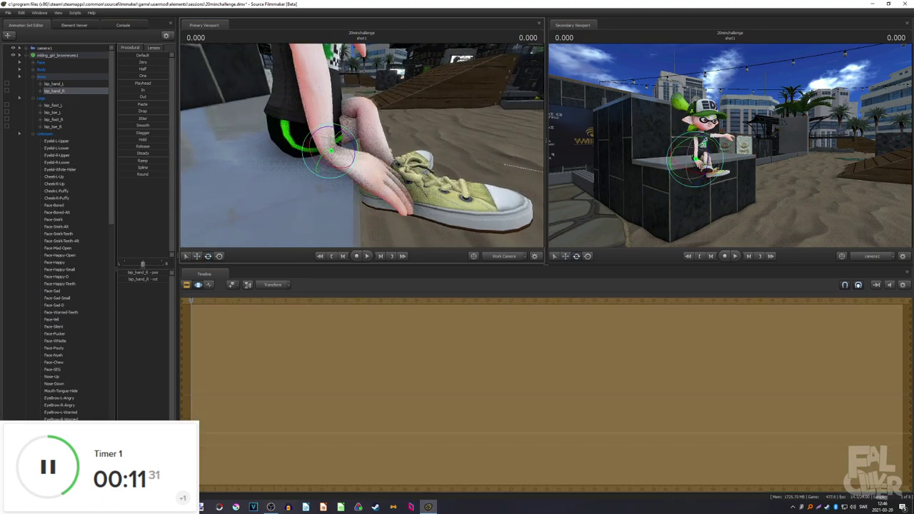
drag(362, 146, 320, 140)
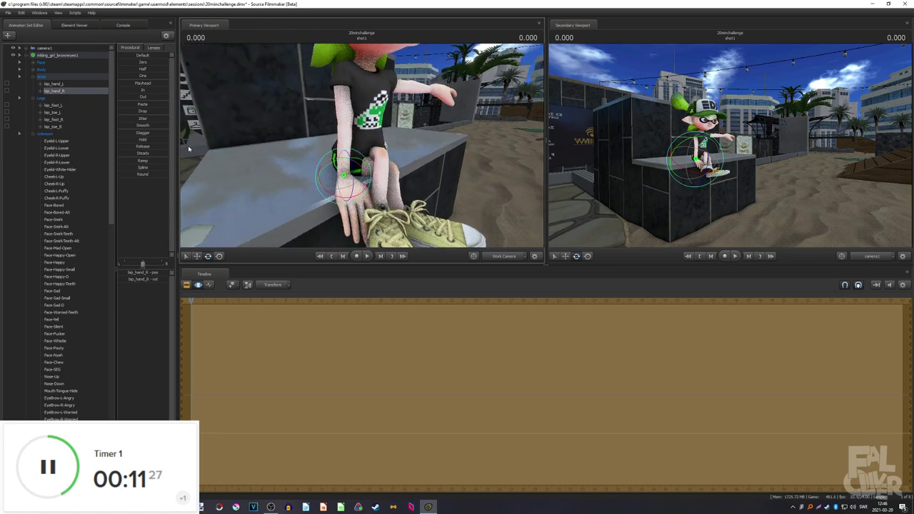
scroll(70, 95, down, 20)
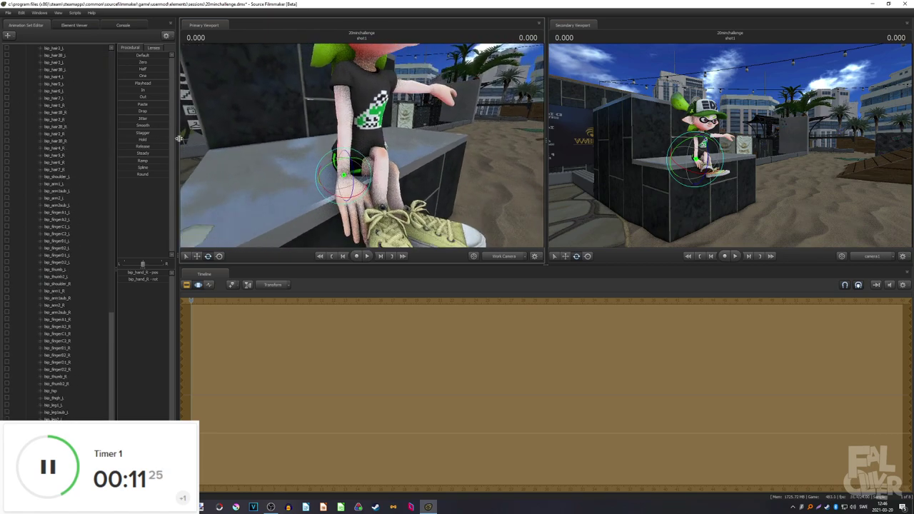
drag(336, 143, 345, 145)
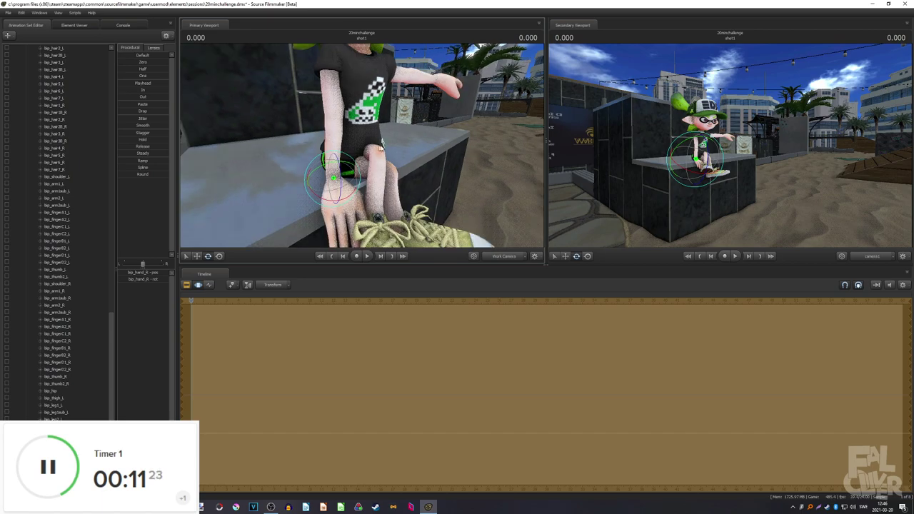
drag(196, 137, 145, 186)
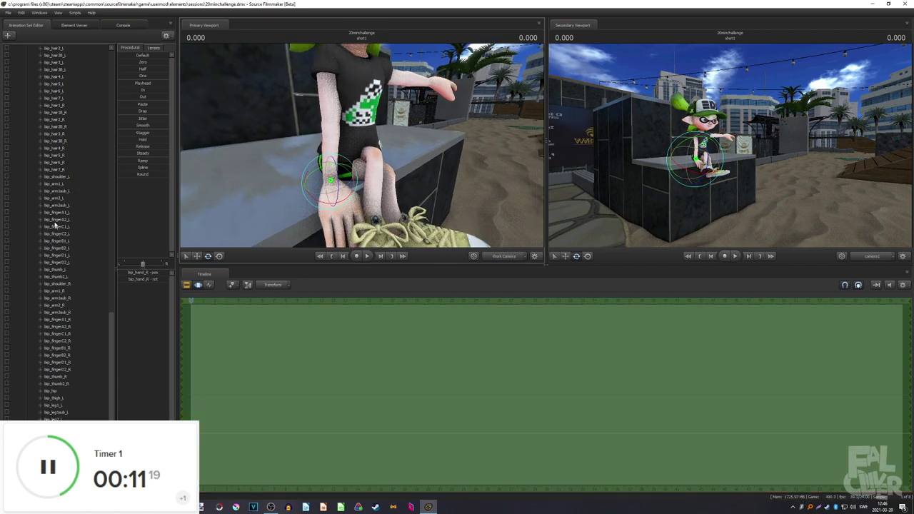
Adjust the right upper arm bip_arm1_R and rotate the right hand bip_hand_R so the palm rests over the bench edge.
click(61, 290)
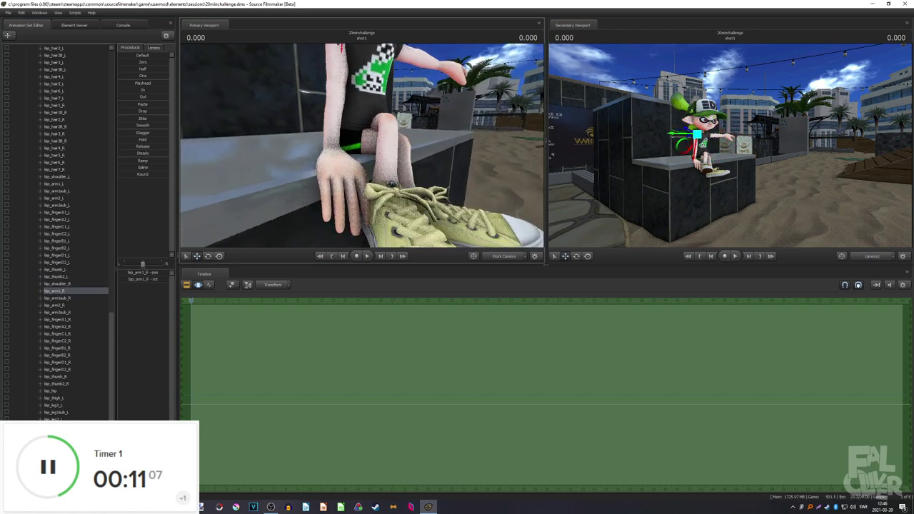
drag(357, 142, 400, 149)
drag(308, 118, 189, 251)
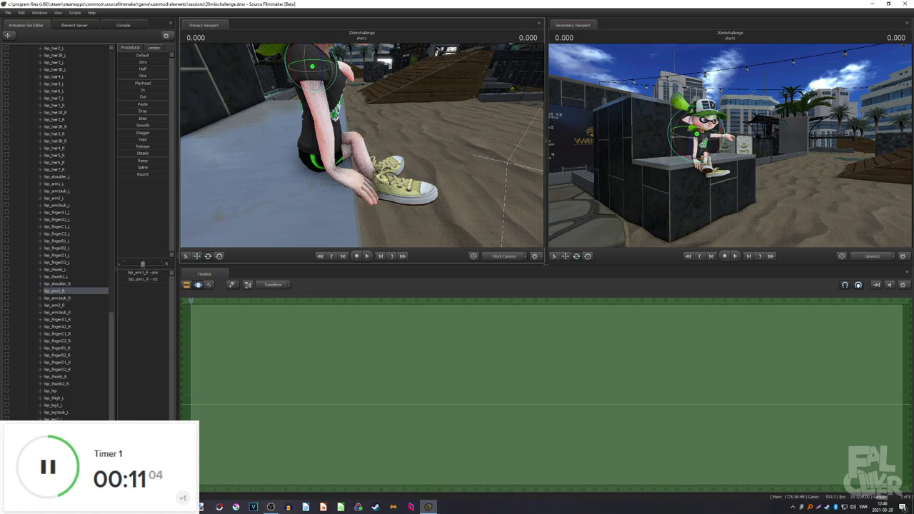
drag(336, 136, 350, 118)
scroll(78, 122, up, 15)
click(55, 91)
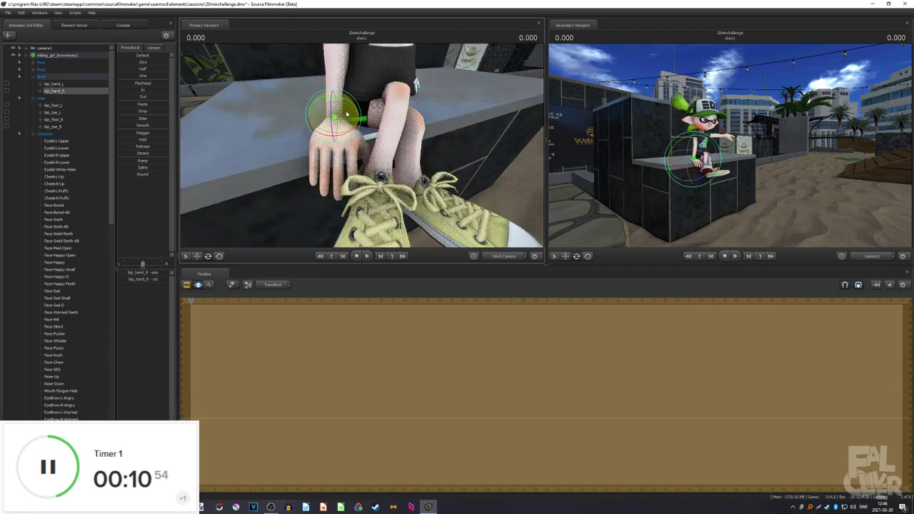
drag(344, 102, 327, 124)
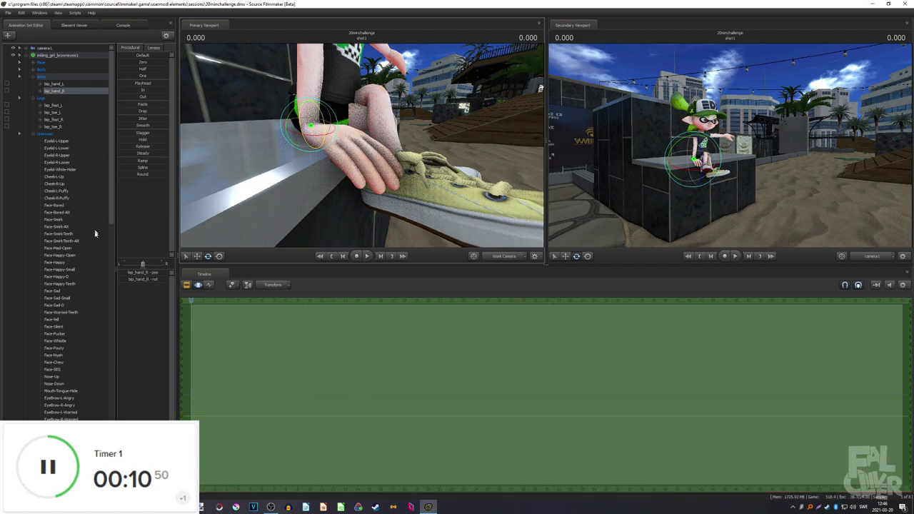
Rotate the right-hand finger bones, including bip_fingerC2_R and bip_fingerB1_R, to curl the fingers over the bench edge.
scroll(71, 300, down, 15)
click(57, 355)
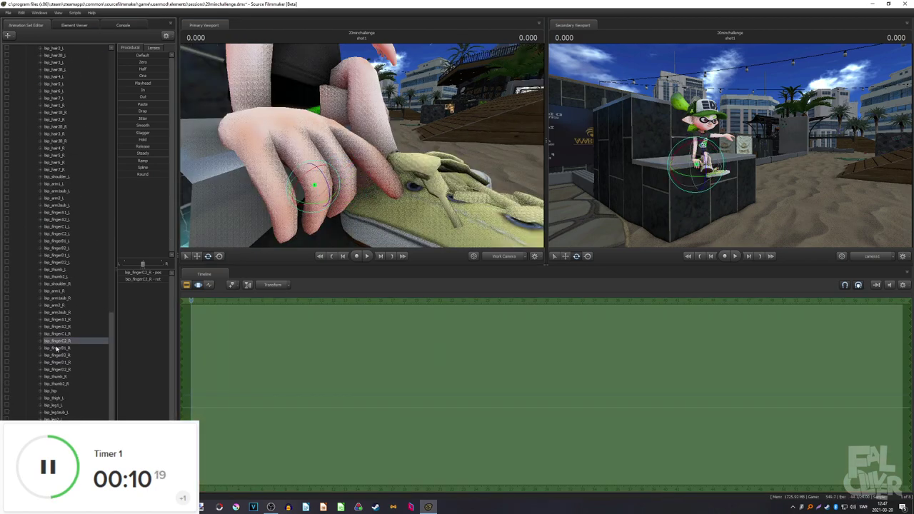
click(48, 348)
drag(327, 143, 323, 149)
drag(363, 154, 150, 166)
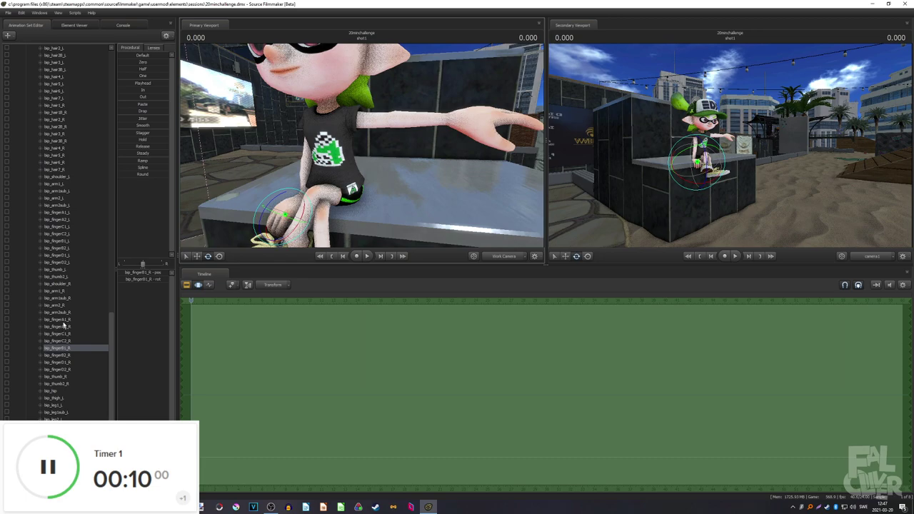
Rotate the left upper arm bone bip_arm1_L down so the left arm reaches the bench.
click(63, 185)
drag(314, 153, 339, 158)
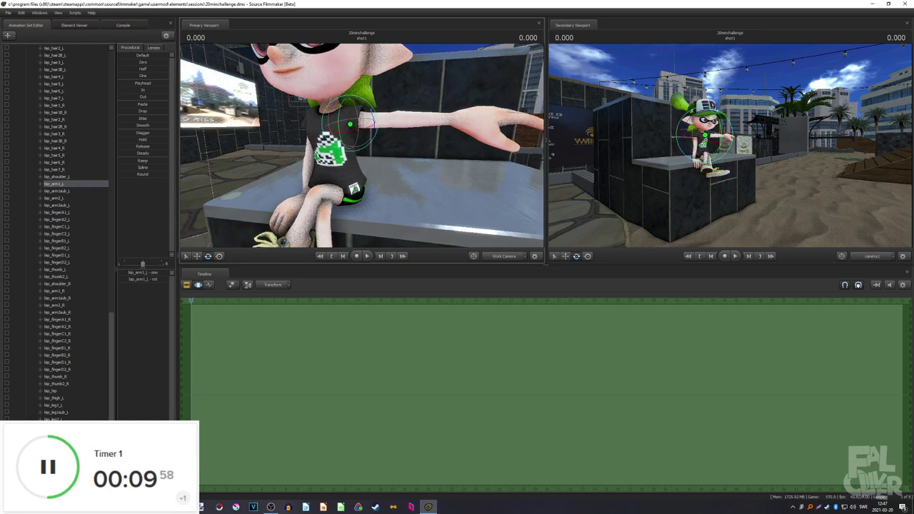
drag(363, 142, 343, 90)
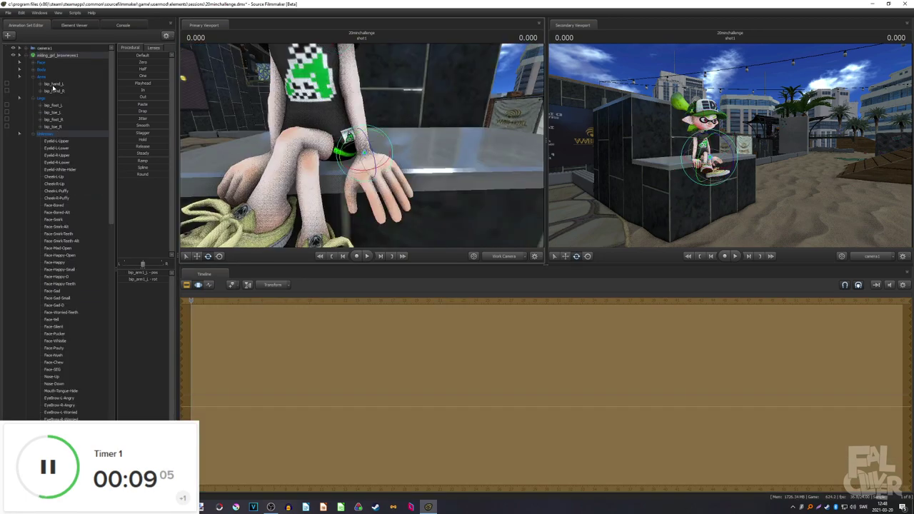
Rotate the left hand bone bip_hand_L so the palm rests on the bench edge beside the leg.
click(55, 85)
mouse_move(346, 141)
mouse_down()
mouse_move(343, 156)
mouse_move(300, 161)
mouse_move(358, 153)
mouse_move(350, 157)
mouse_up()
ctrl+click(334, 125)
Select the left-hand base finger bones bip_fingerA1_L, B1_L, C1_L and D1_L and rotate them together to bend the fingers down.
scroll(76, 214, down, 10)
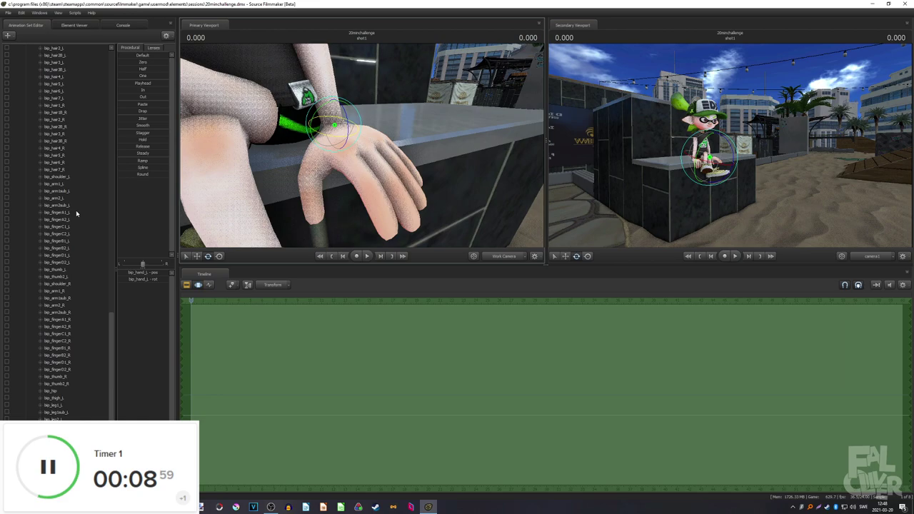
mouse_move(243, 207)
mouse_down()
mouse_move(261, 203)
mouse_move(250, 197)
mouse_up()
click(69, 319)
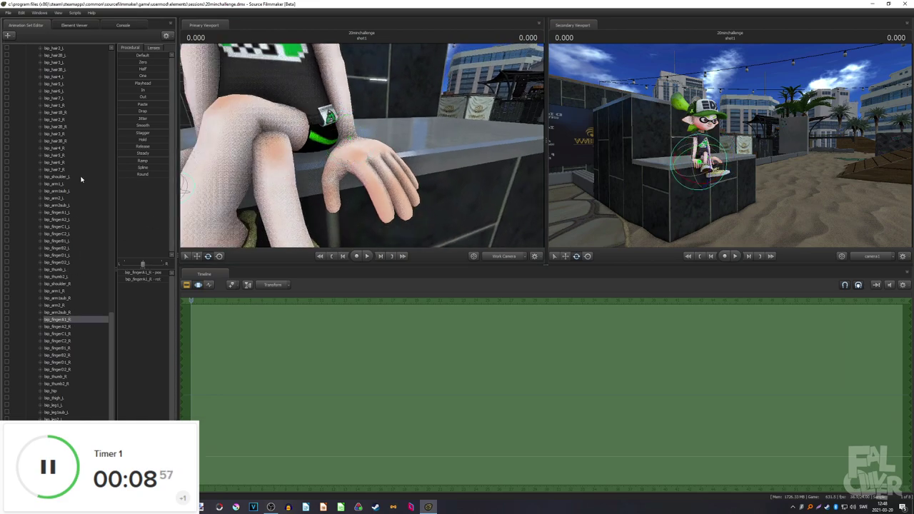
click(69, 206)
click(73, 213)
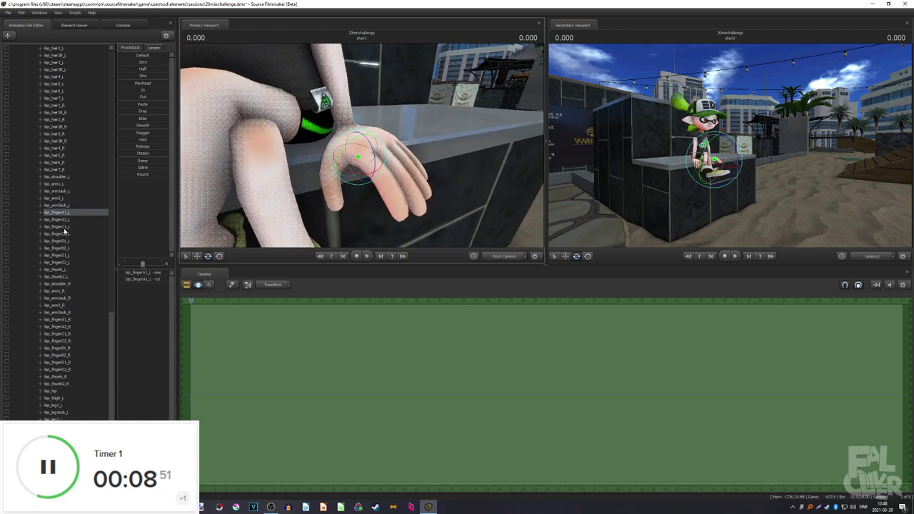
ctrl+click(64, 227)
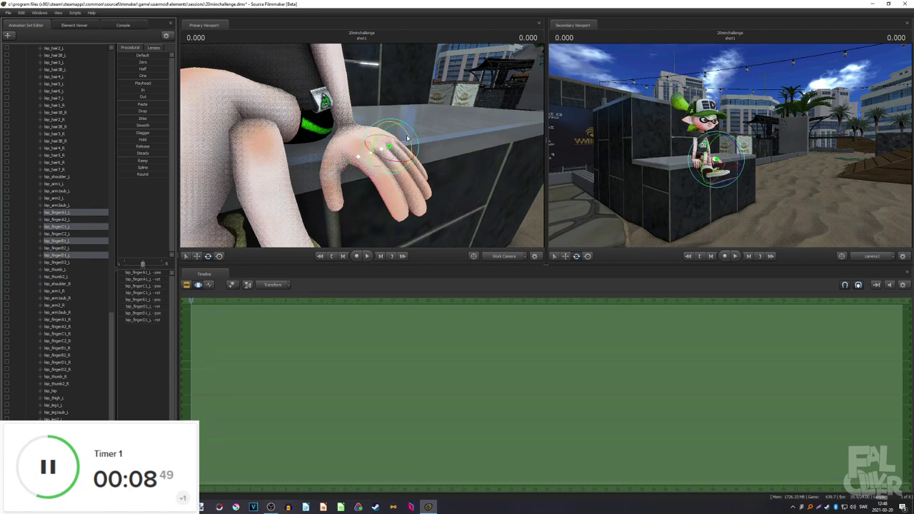
drag(407, 137, 388, 165)
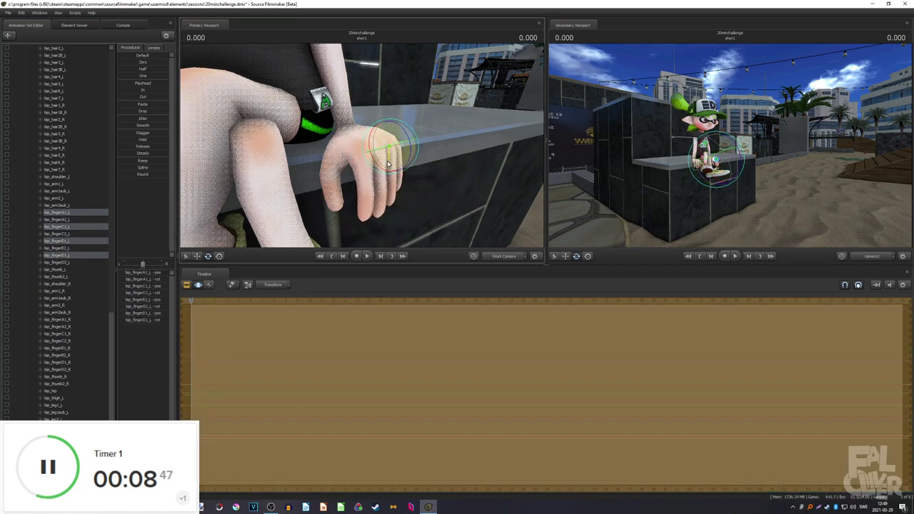
Select the left-hand outer finger bones bip_fingerA2_L, B2_L, C2_L and D2_L, curl them over the bench edge, and save the session.
click(70, 220)
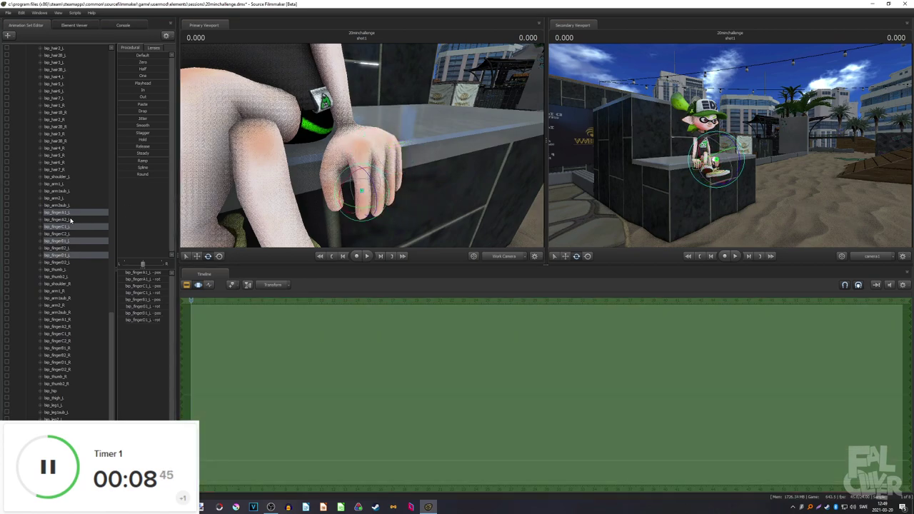
ctrl+click(69, 234)
ctrl+click(69, 249)
ctrl+click(70, 263)
drag(417, 158, 392, 190)
drag(225, 178, 227, 179)
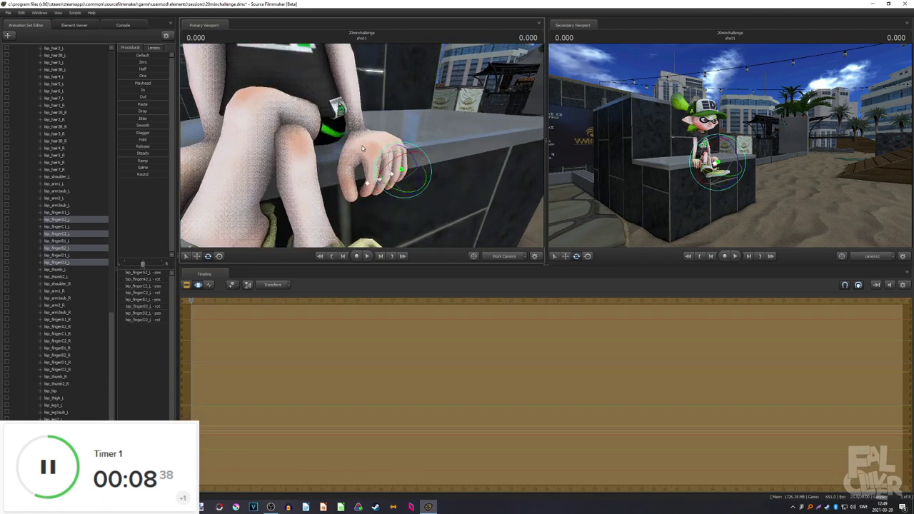
key(ctrl+s)
Rotate the left thumb bone bip_thumb_L to rest against the bench edge and save the session.
click(64, 275)
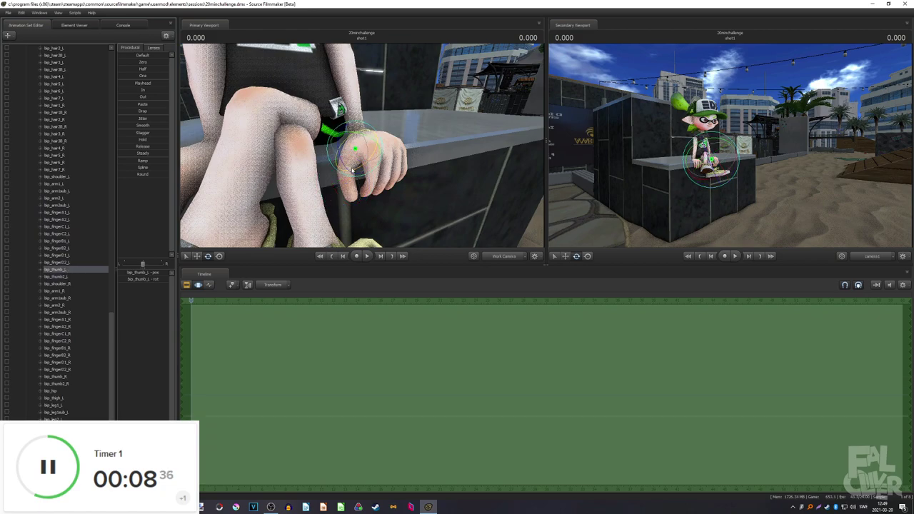
drag(352, 169, 363, 147)
key(ctrl+s)
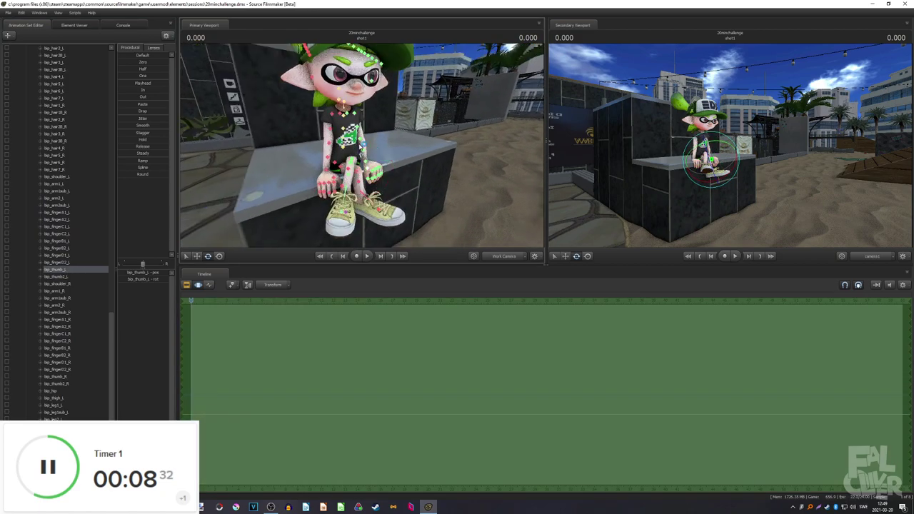
Select camera1 and move it closer to frame the seated character and bench from a lower angle.
scroll(85, 133, up, 15)
click(26, 56)
click(43, 48)
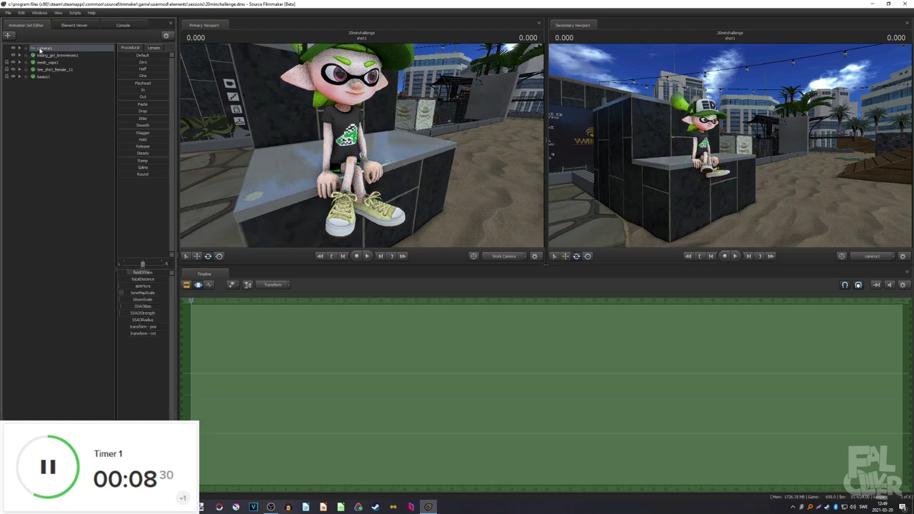
drag(714, 150, 717, 106)
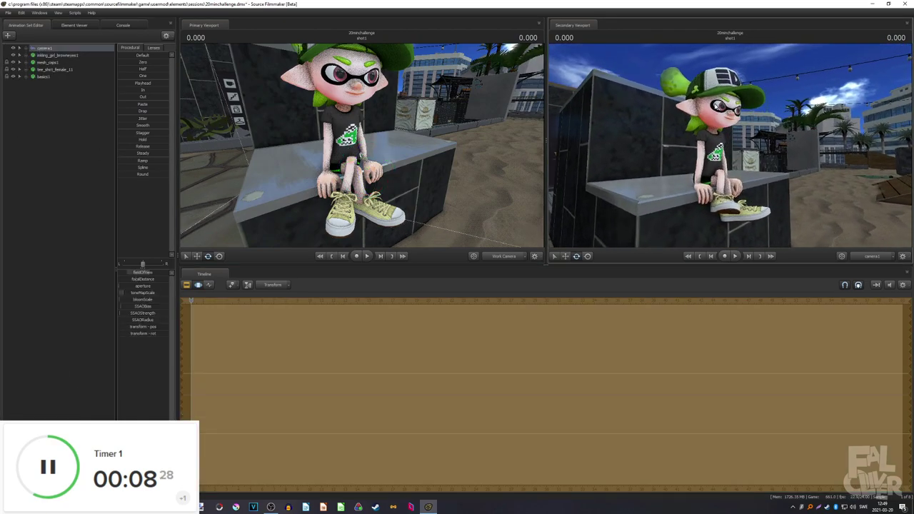
mouse_move(361, 139)
mouse_down()
mouse_move(356, 150)
mouse_move(360, 118)
mouse_move(355, 124)
mouse_up()
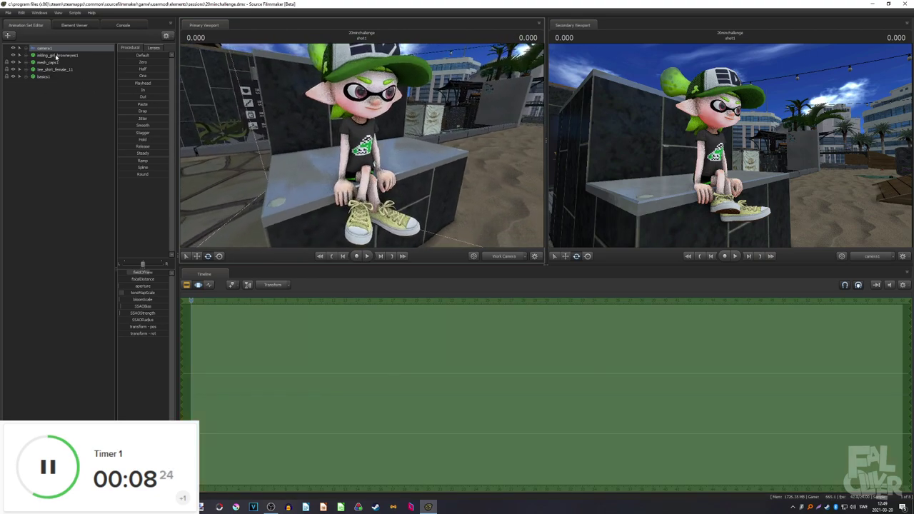
mouse_move(714, 147)
mouse_down()
mouse_move(722, 146)
mouse_move(706, 153)
mouse_move(711, 145)
mouse_up()
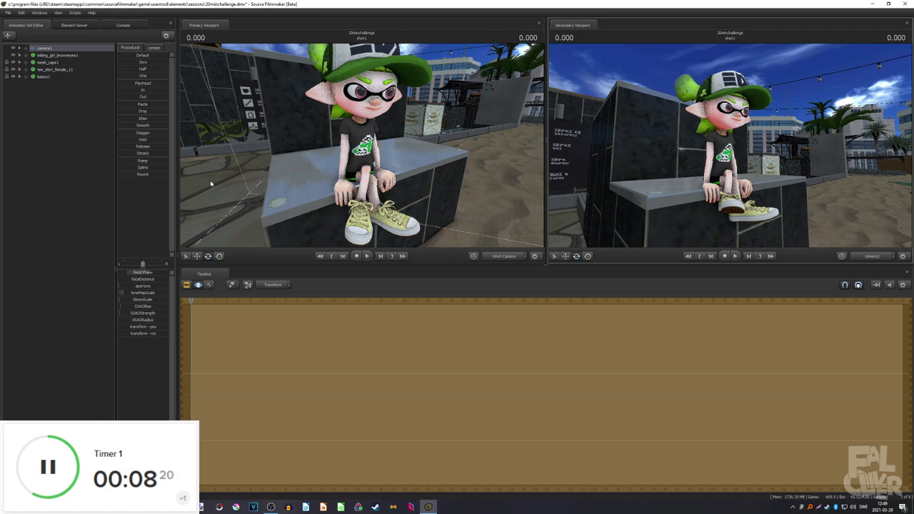
Apply a longer lens preset to camera1 and reframe the character from below, looking up past her shoes.
click(155, 47)
double_click(142, 99)
key(s)
drag(722, 146, 725, 119)
key(w)
key(w)
key(s)
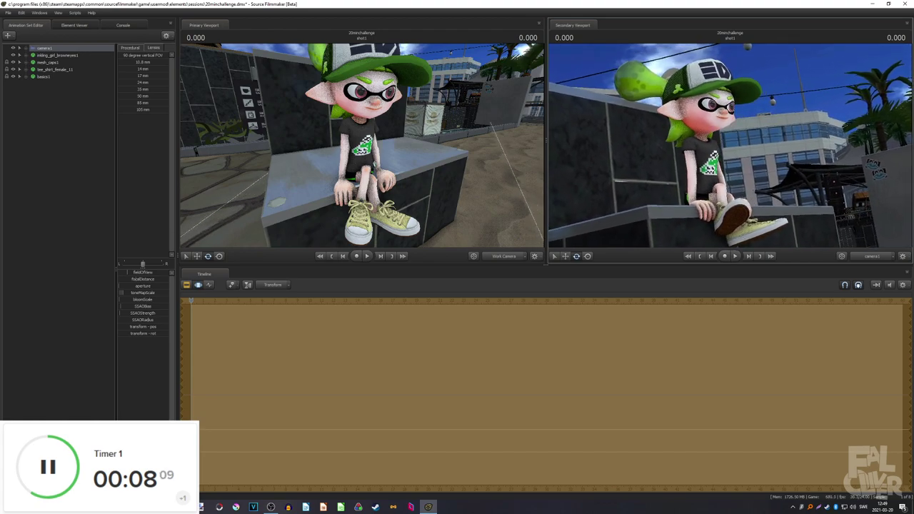
key(w)
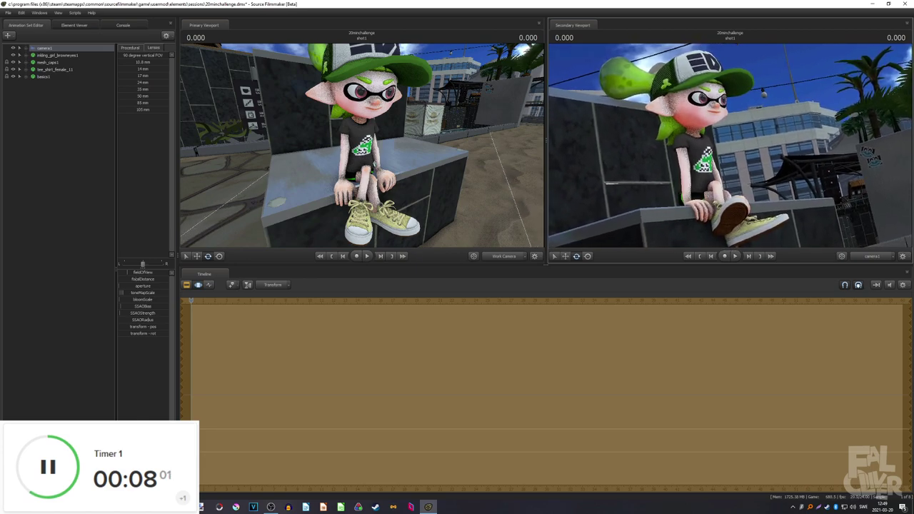
Roll camera1 into a strongly tilted angle so the bench slopes diagonally, keeping the character in frame.
mouse_move(731, 146)
mouse_down()
mouse_move(719, 138)
mouse_move(730, 145)
mouse_up()
key(w)
key(w)
key(w)
key(w)
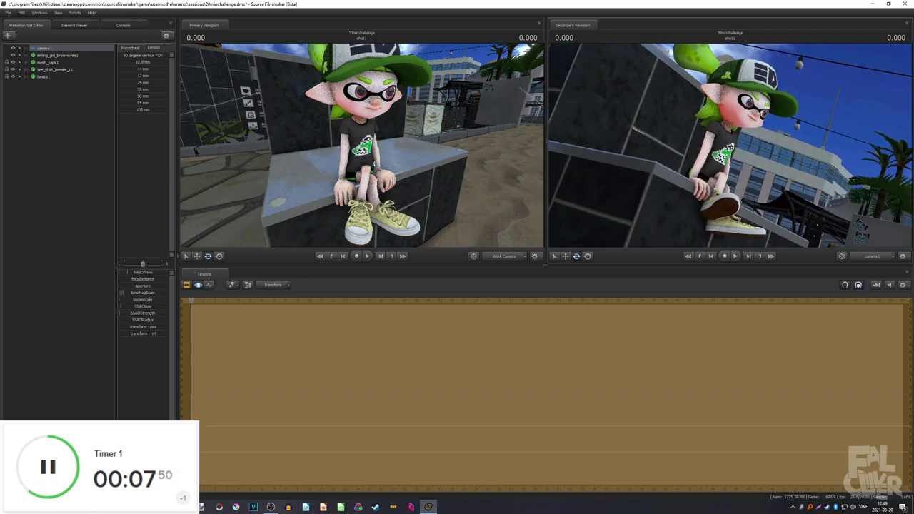
mouse_move(730, 145)
mouse_down()
mouse_move(730, 179)
mouse_move(729, 145)
mouse_up()
key(s)
key(w)
Expand the inkling_girl_browneyes1 controls and rotate the head bone bip_head to adjust the head pose.
drag(406, 145, 349, 144)
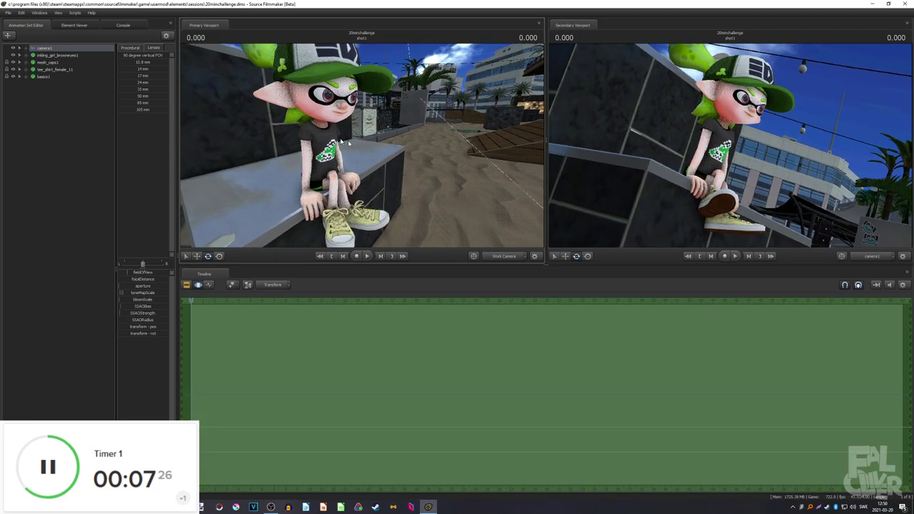
click(26, 56)
click(33, 76)
click(33, 70)
click(53, 90)
key(w)
mouse_move(361, 146)
mouse_down()
mouse_move(356, 111)
mouse_move(355, 136)
mouse_up()
key(s)
drag(345, 116, 348, 121)
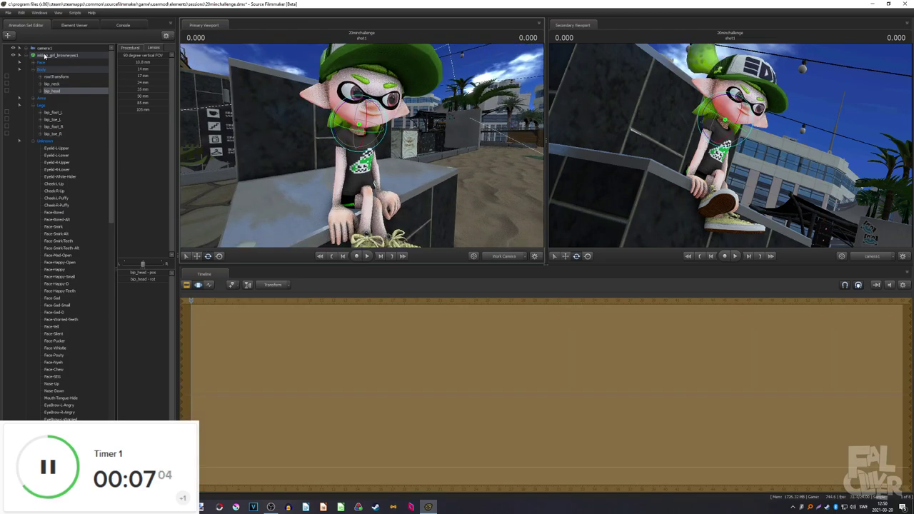
Examine the inkling girl's facial expression sliders, from the Face shapes to the EyeBrow controls.
click(66, 57)
scroll(146, 321, down, 8)
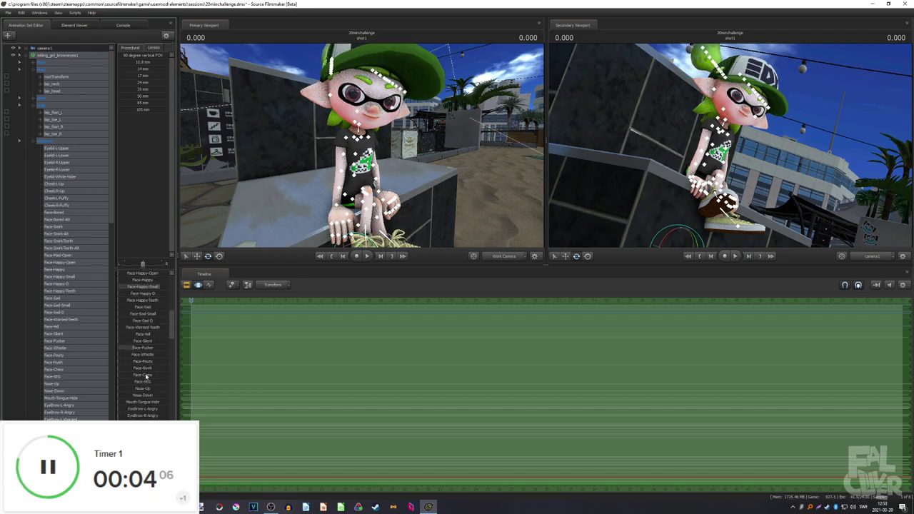
scroll(145, 376, down, 3)
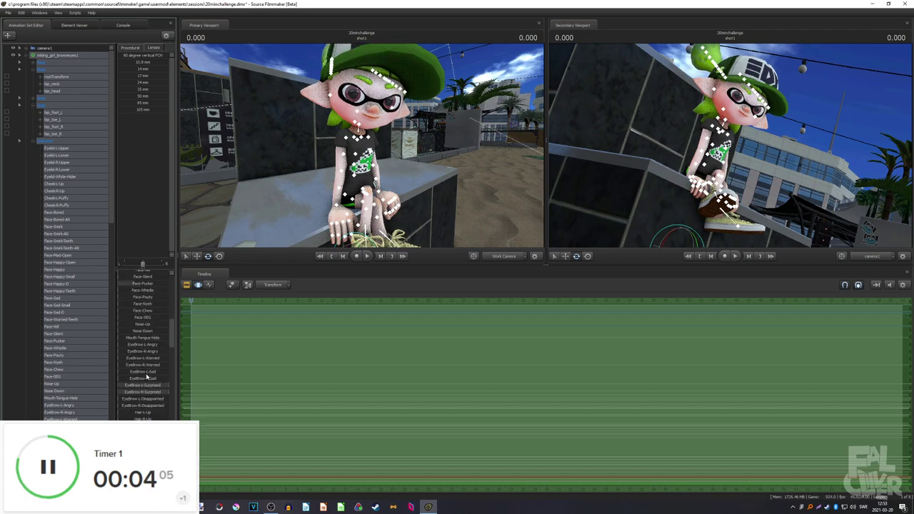
click(55, 349)
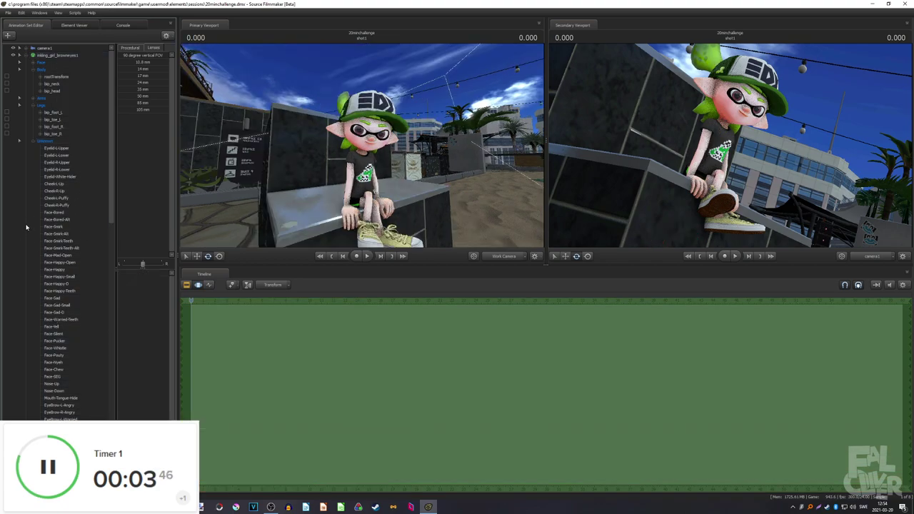
Import the idle sequence onto the selected hair controls, including bip_hair1_L and bip_hair1_R.
click(56, 56)
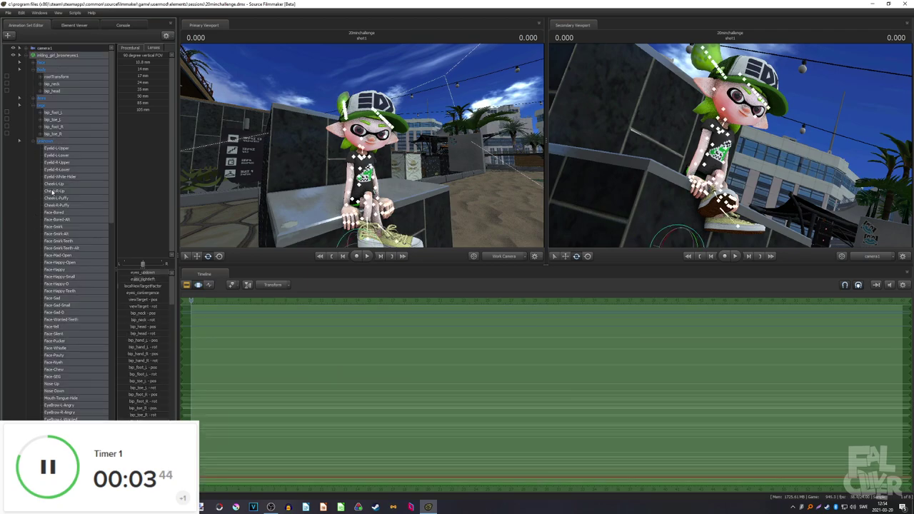
click(26, 56)
click(25, 55)
scroll(48, 166, down, 13)
click(66, 198)
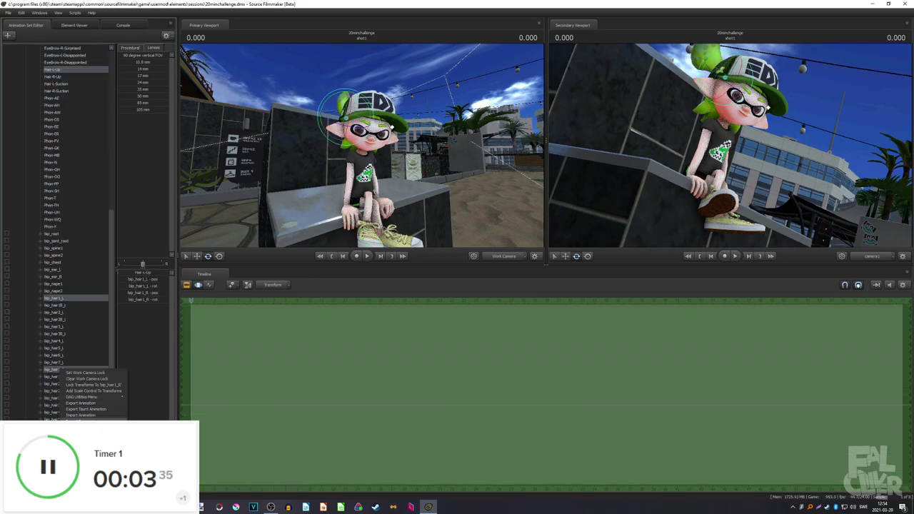
click(146, 451)
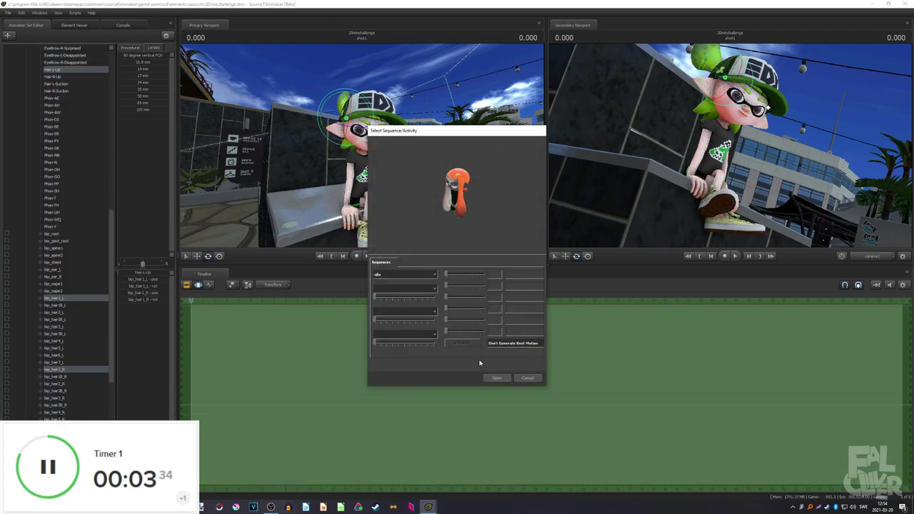
click(497, 378)
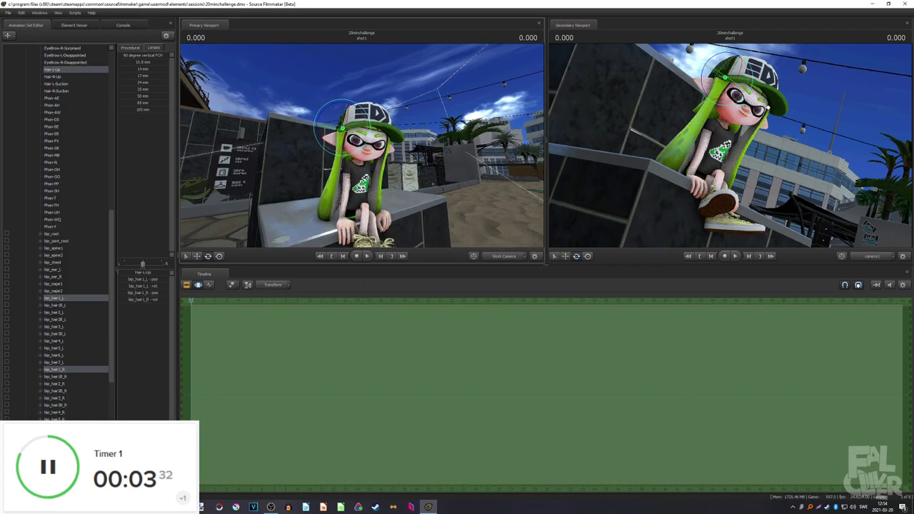
Rotate the lower left hair bones from bip_hair4_L to bip_hair7_L so the tentacle bends toward the bench.
mouse_move(359, 148)
mouse_down()
mouse_move(350, 154)
mouse_move(358, 149)
mouse_up()
click(66, 301)
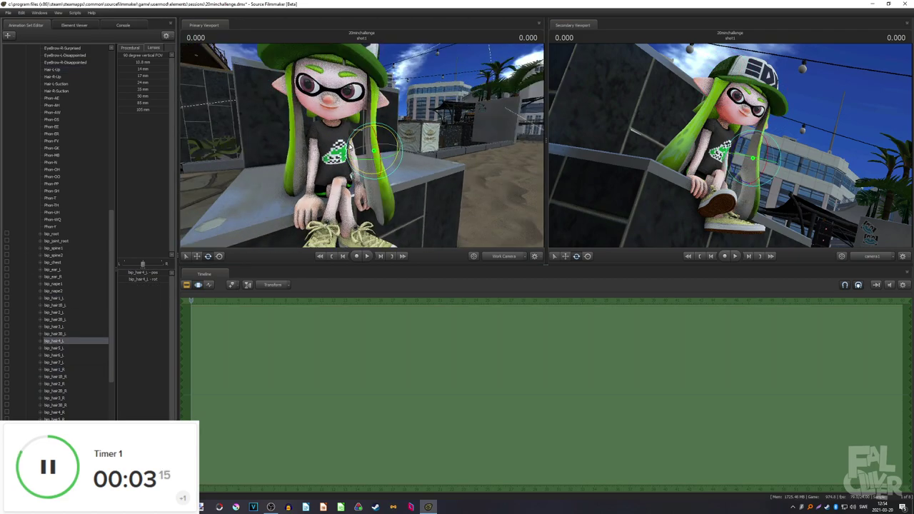
drag(363, 136, 359, 189)
click(56, 349)
click(49, 356)
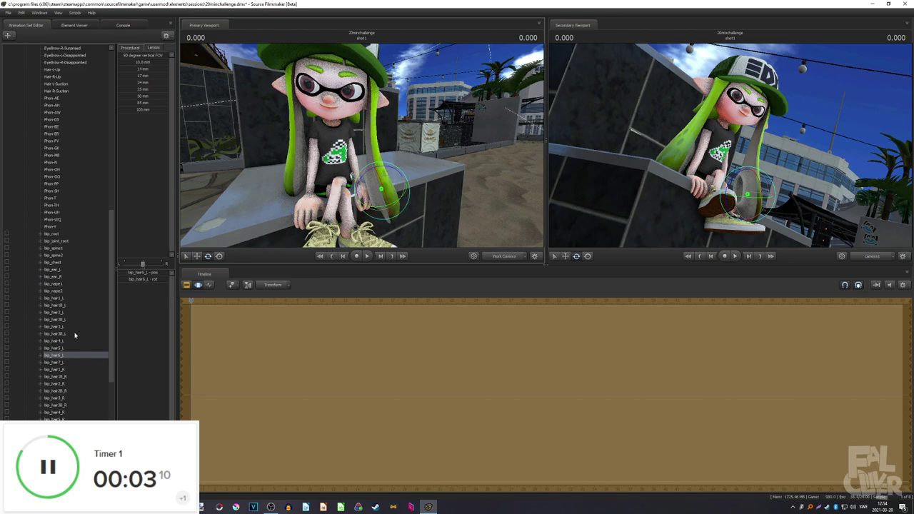
click(53, 362)
drag(366, 204, 365, 210)
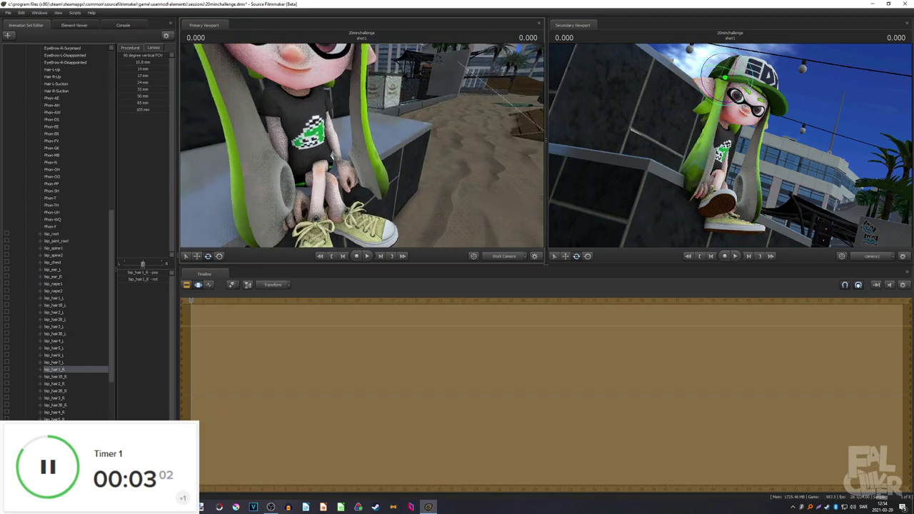
Rotate the upper left hair bones bip_hair3_L, bip_hair2_L and bip_hair1B_L to shape the tentacle, and save the session.
drag(336, 143, 362, 150)
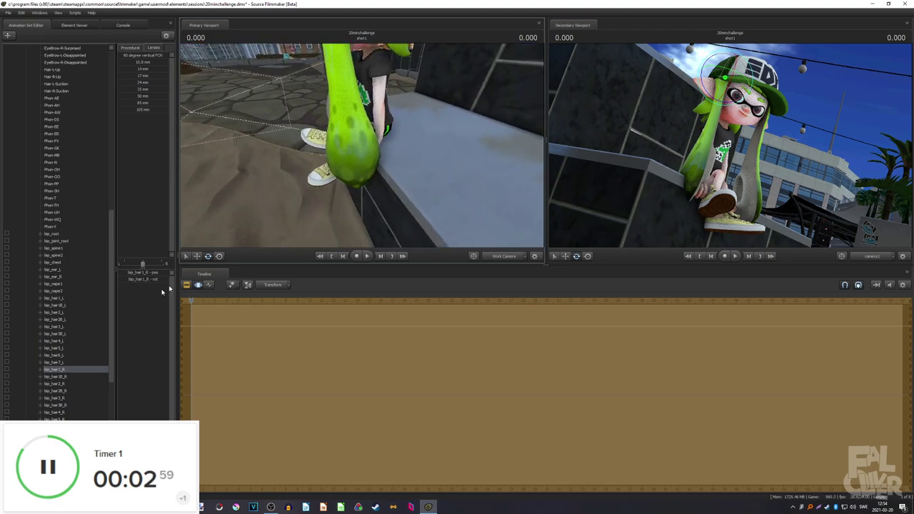
click(54, 326)
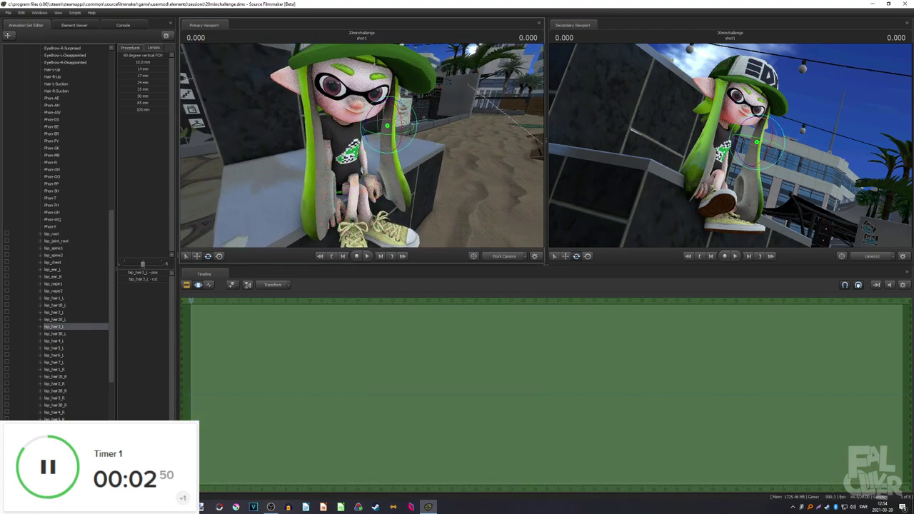
key(w)
mouse_move(362, 145)
mouse_down()
mouse_move(371, 157)
mouse_move(369, 150)
mouse_up()
key(s)
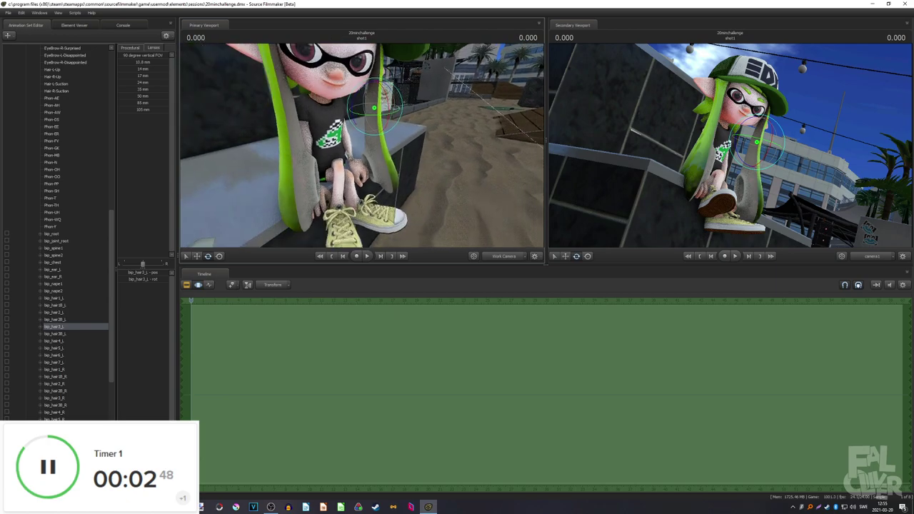
drag(364, 203, 365, 203)
click(69, 313)
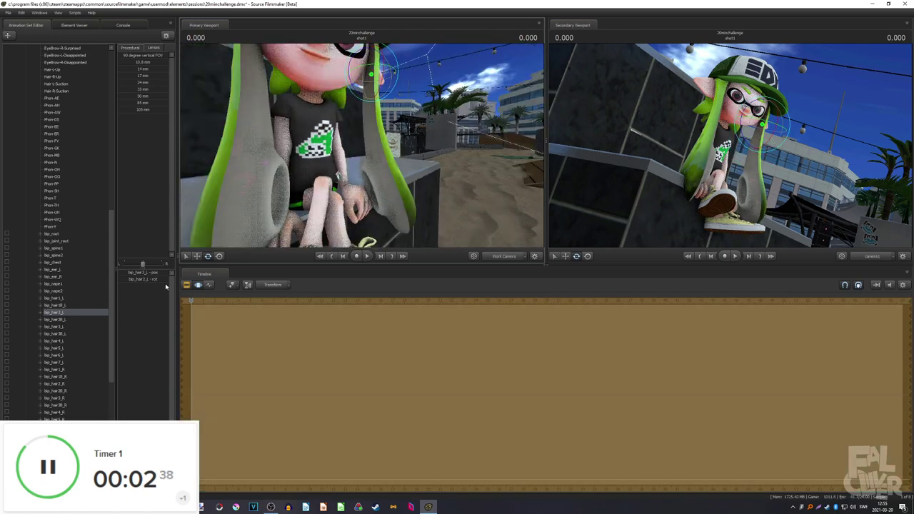
click(63, 305)
drag(339, 70, 340, 70)
key(ctrl+s)
key(ctrl+s)
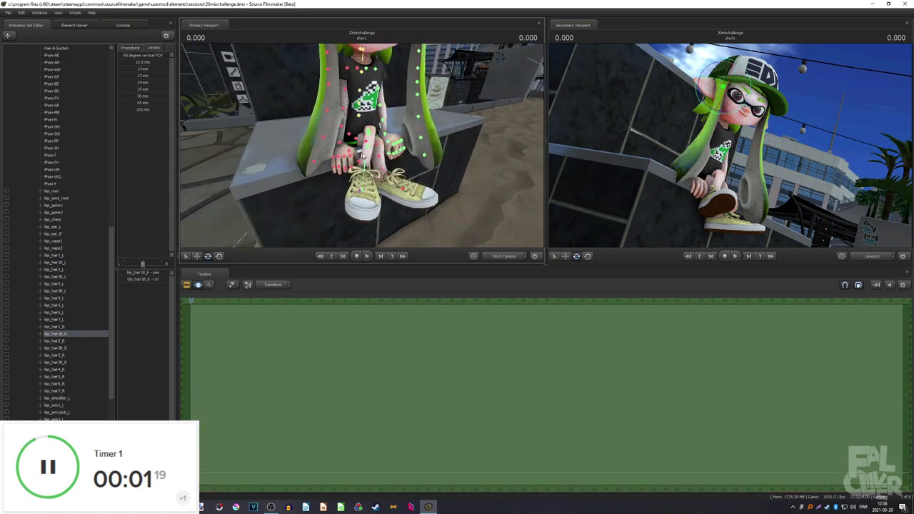
Adjust the right-side hair bones bip_hair2_R, bip_hair3_R, bip_hair4_R and bip_hair6_R to shape the right tentacle.
drag(361, 146, 362, 146)
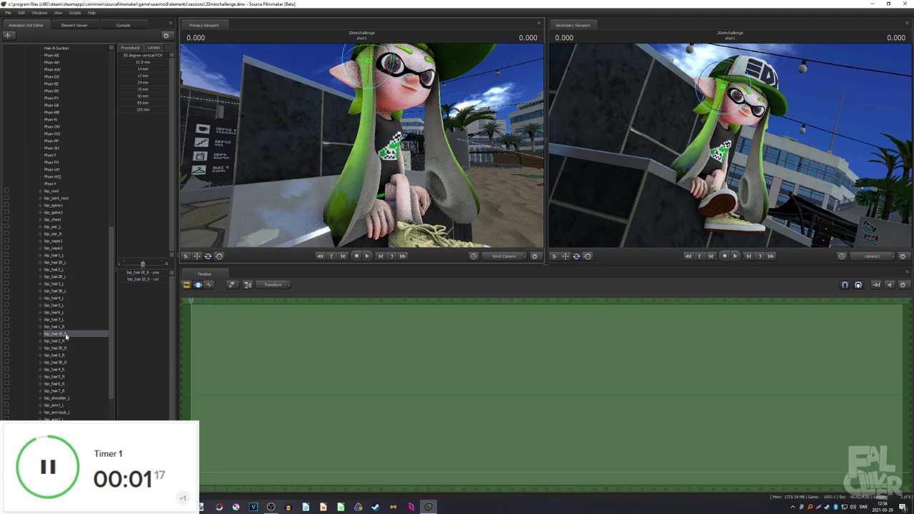
click(66, 341)
click(66, 355)
click(65, 370)
click(63, 385)
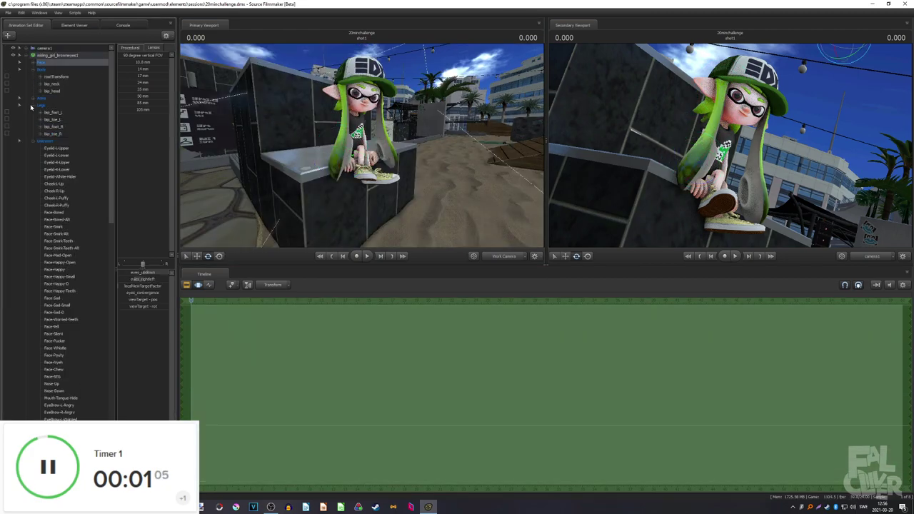
Collapse the character's controls and create an animation set for a new light aimed at the bench.
click(26, 55)
click(82, 103)
key(s)
drag(263, 154, 263, 154)
right_click(32, 112)
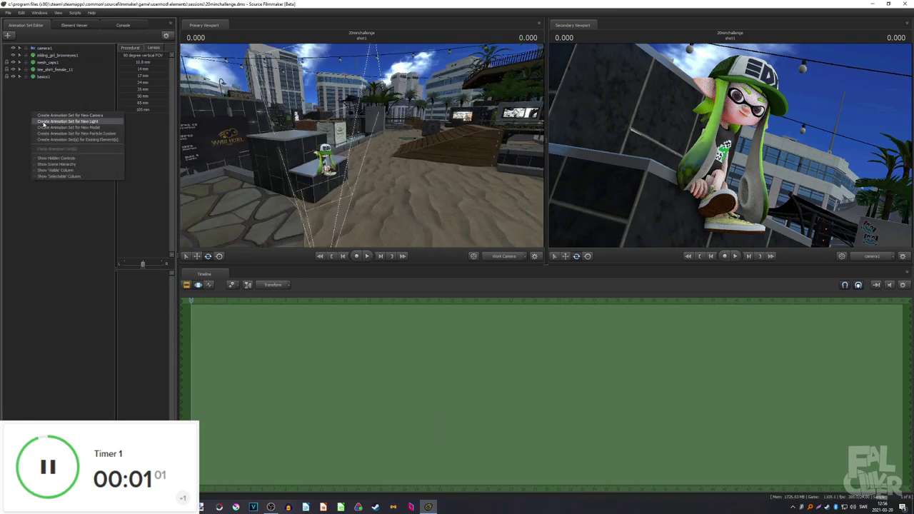
click(43, 121)
drag(264, 154, 261, 182)
key(s)
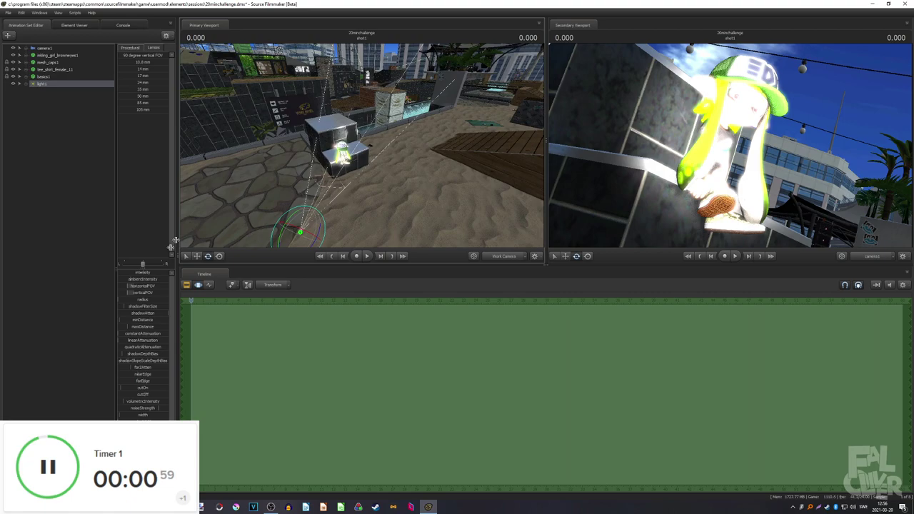
Move light1 onto the sand beside the bench and rotate it to shine toward the seated character.
click(198, 255)
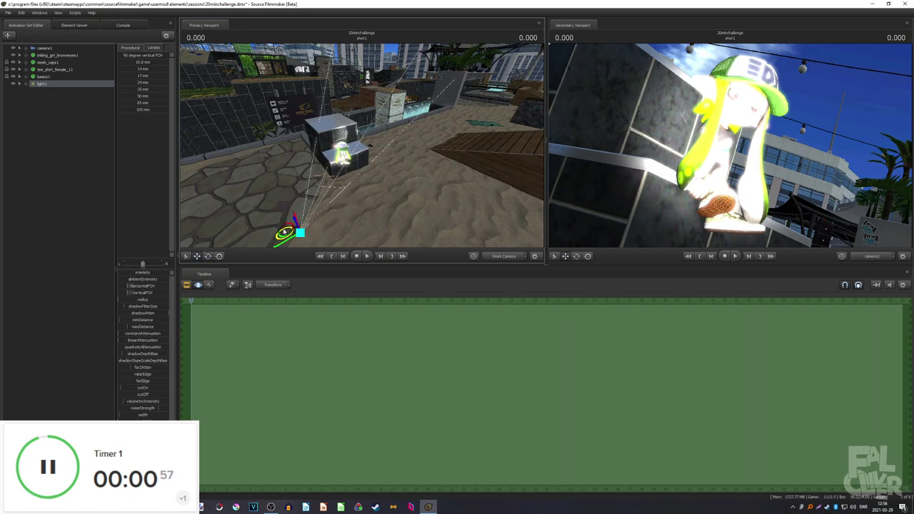
drag(284, 232, 392, 151)
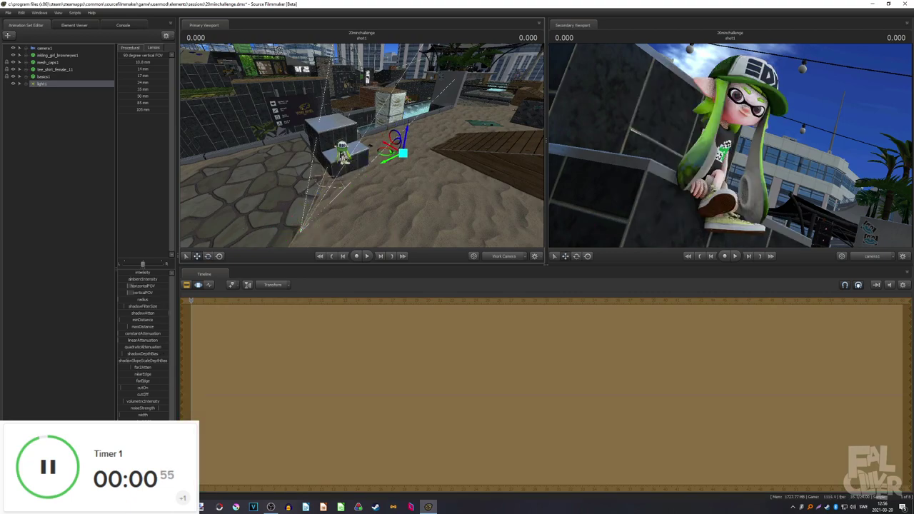
right_click(55, 83)
click(92, 165)
click(208, 256)
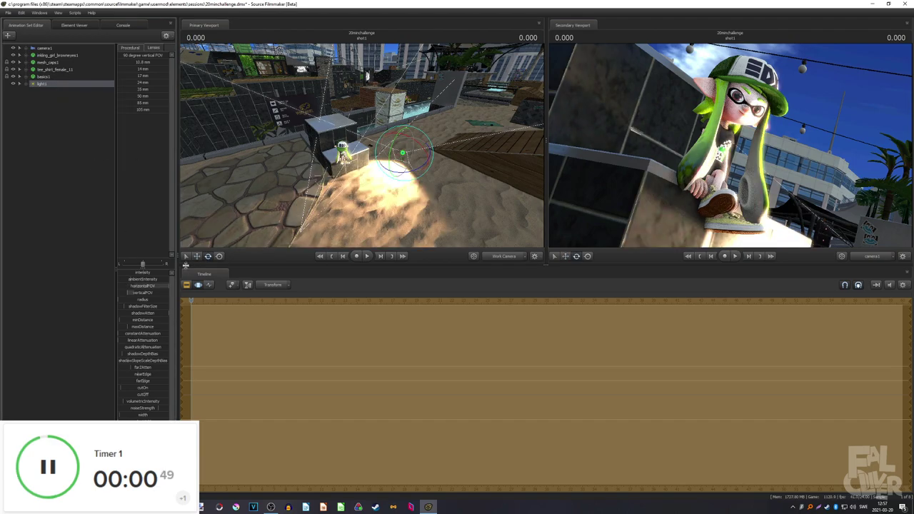
Raise light1 and position it behind the character so it edge-lights her, the bench and the tiled wall.
click(197, 256)
drag(396, 138, 376, 81)
drag(308, 146, 366, 136)
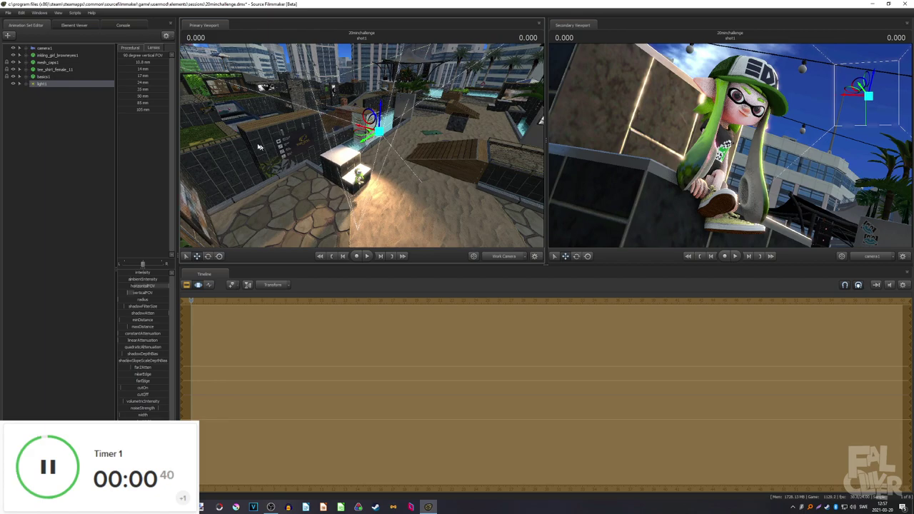
Try a second light, light2, in front of the bench with a wider horizontalFOV and adjusted intensity, and remove it.
click(43, 90)
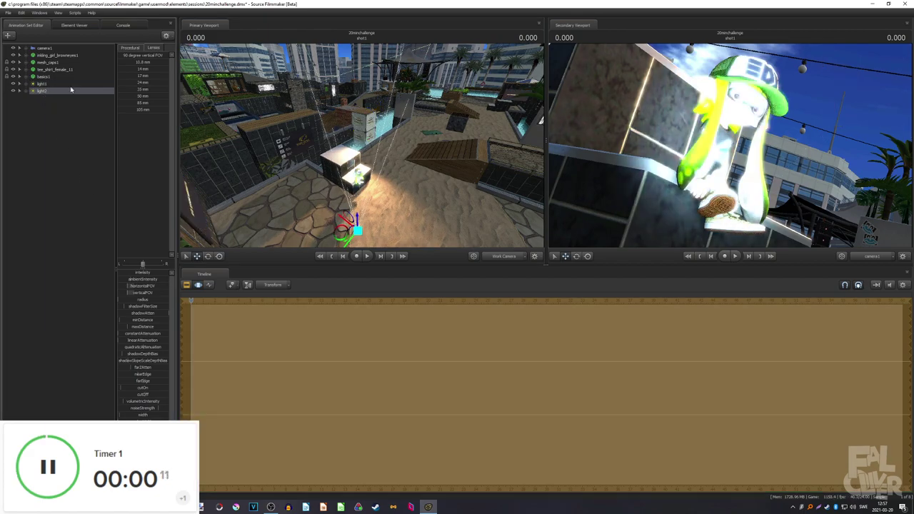
click(53, 91)
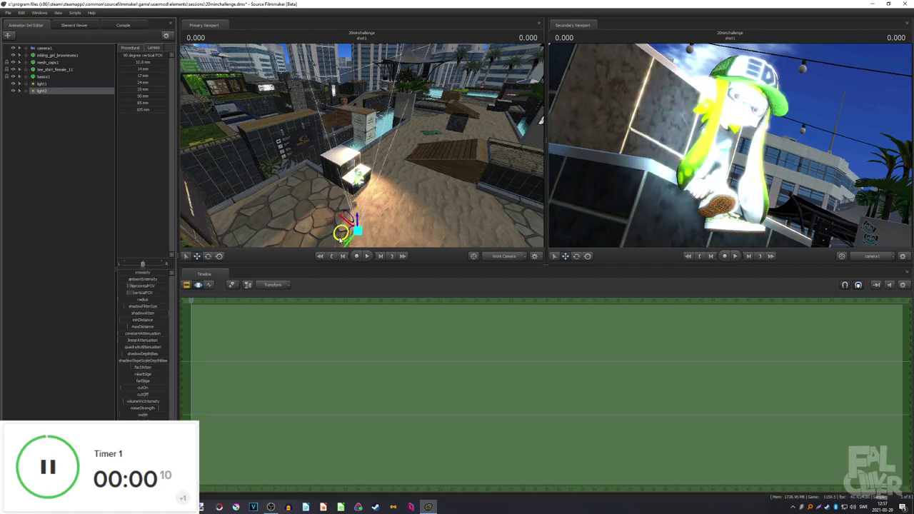
drag(340, 240, 319, 240)
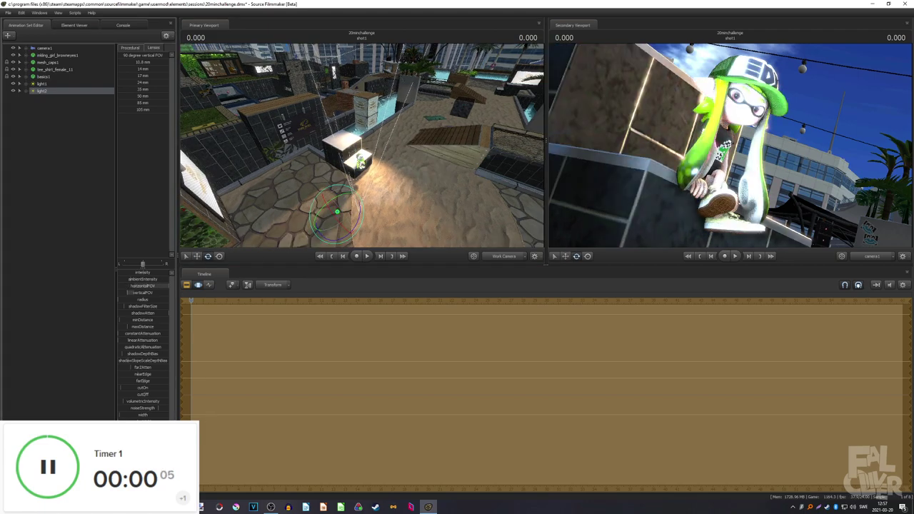
drag(130, 286, 146, 287)
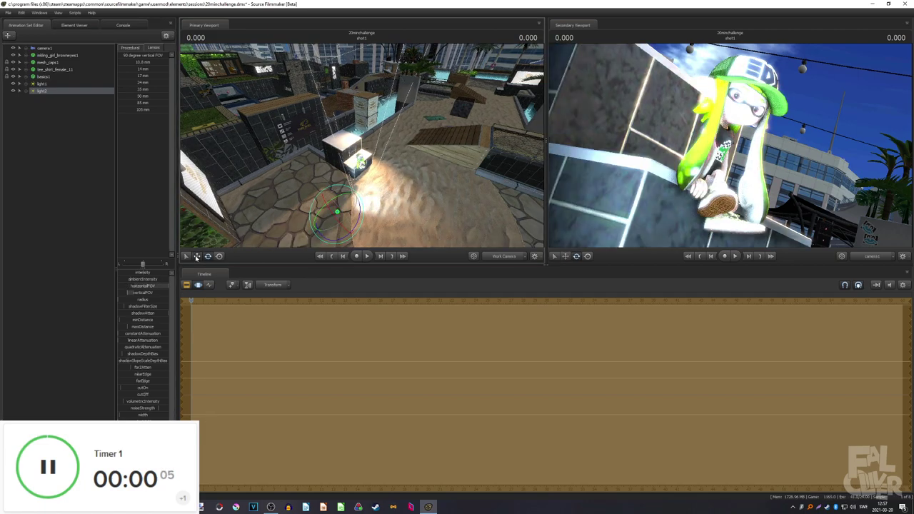
click(196, 257)
drag(322, 214, 294, 214)
drag(146, 273, 148, 273)
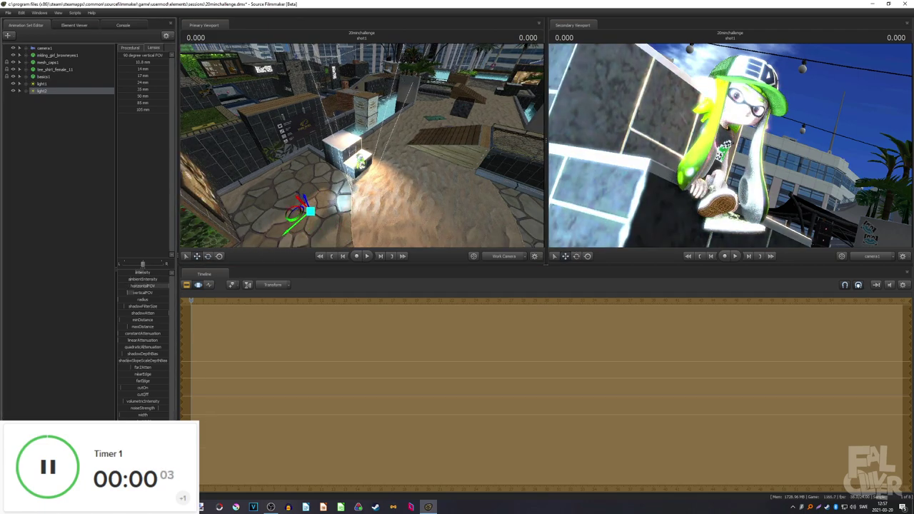
right_click(65, 91)
click(74, 107)
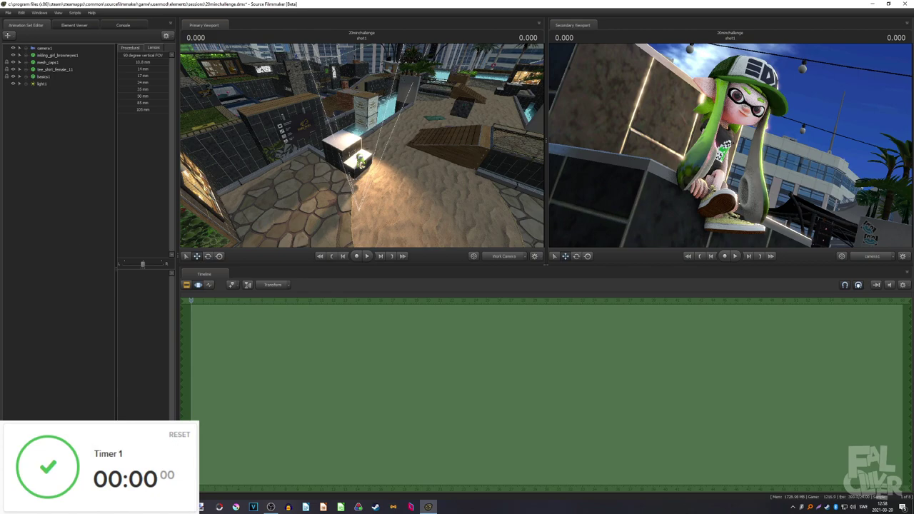
Reset Timer 1, set it to 5 minutes and start the countdown.
click(43, 468)
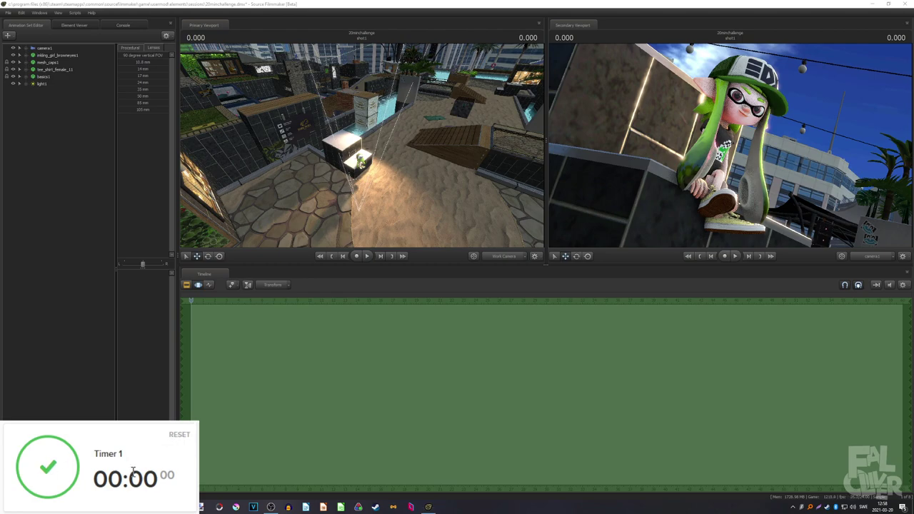
click(177, 435)
click(135, 484)
text(5)
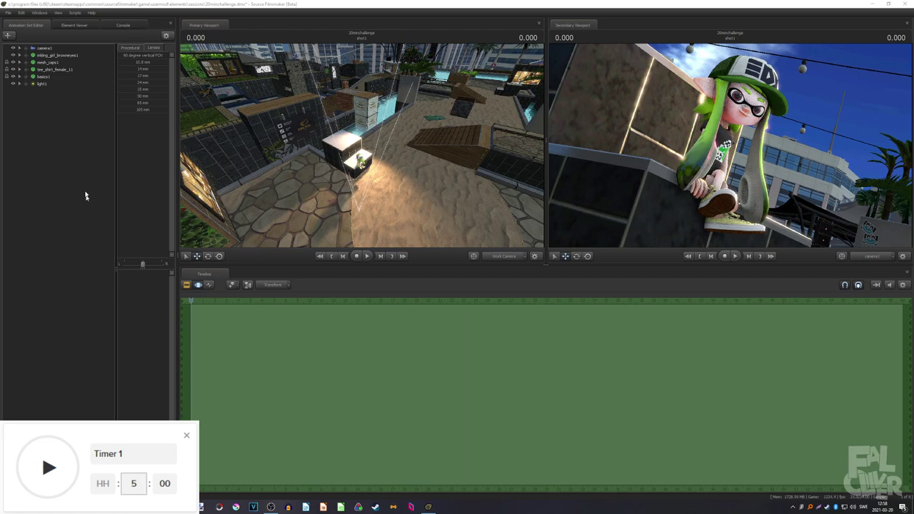
click(48, 468)
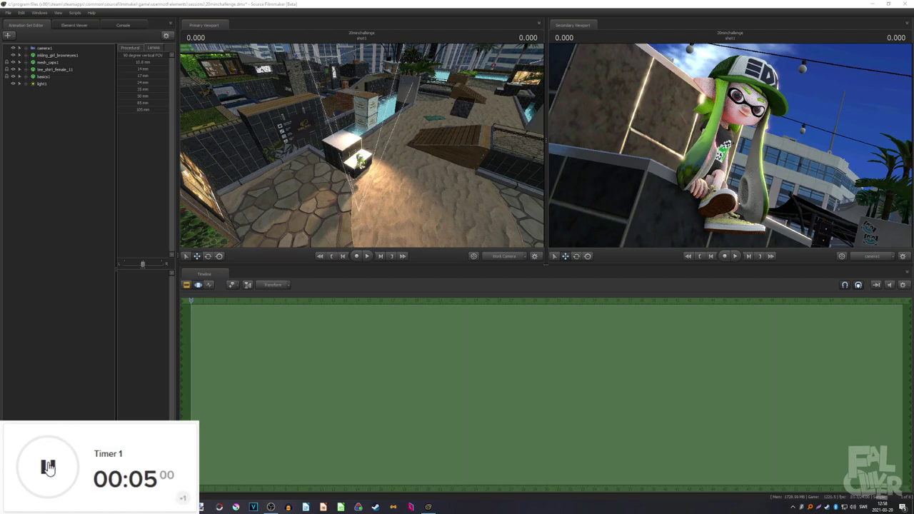
Adjust the bloomScale of camera1 slightly and deselect the camera.
click(51, 47)
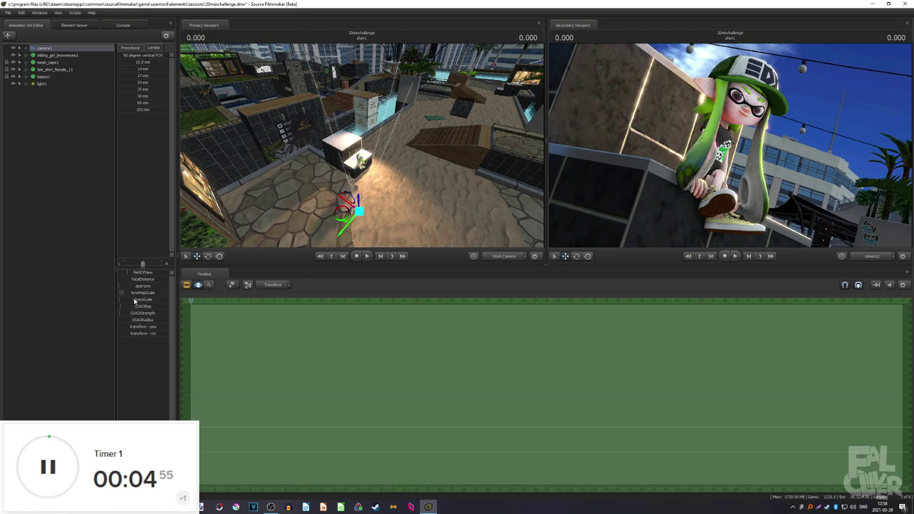
drag(134, 300, 133, 300)
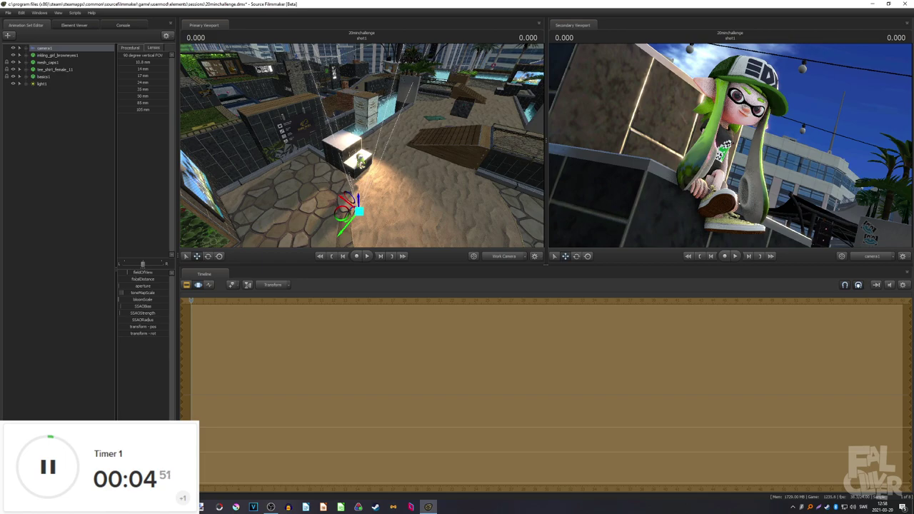
click(40, 120)
Adjust the focalDistance and aperture of camera1 to give the shot depth of field.
click(43, 48)
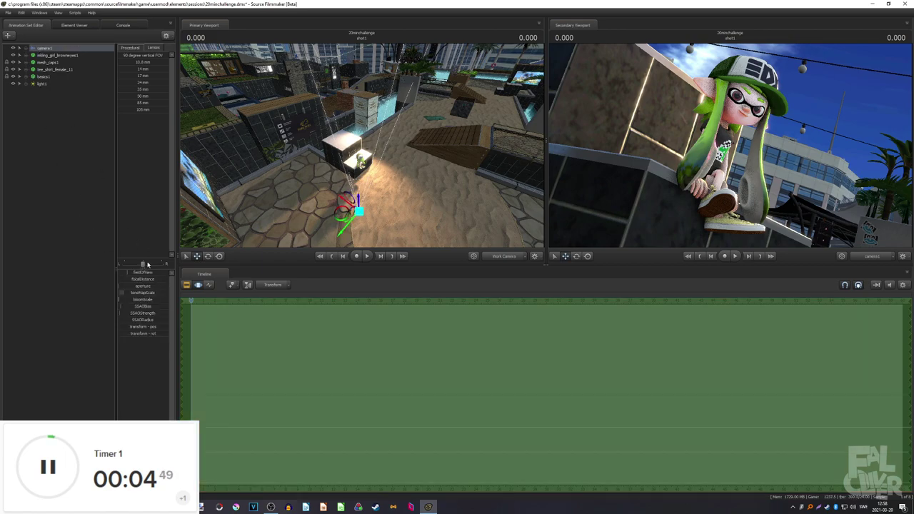
mouse_move(147, 282)
mouse_down()
mouse_move(177, 282)
mouse_move(163, 279)
mouse_up()
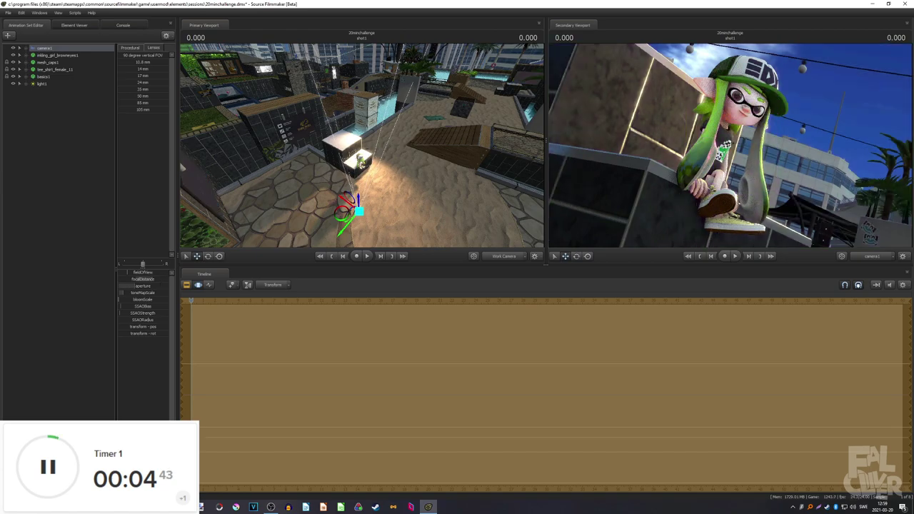
click(198, 285)
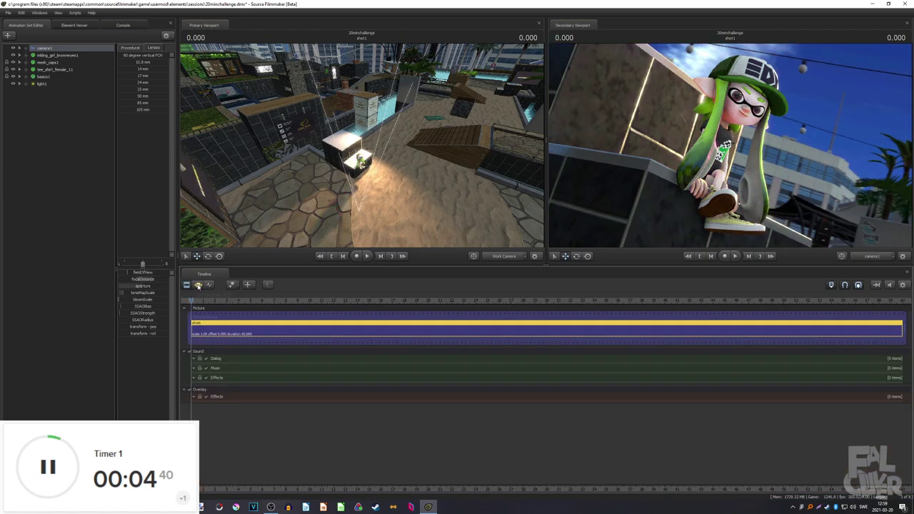
click(199, 286)
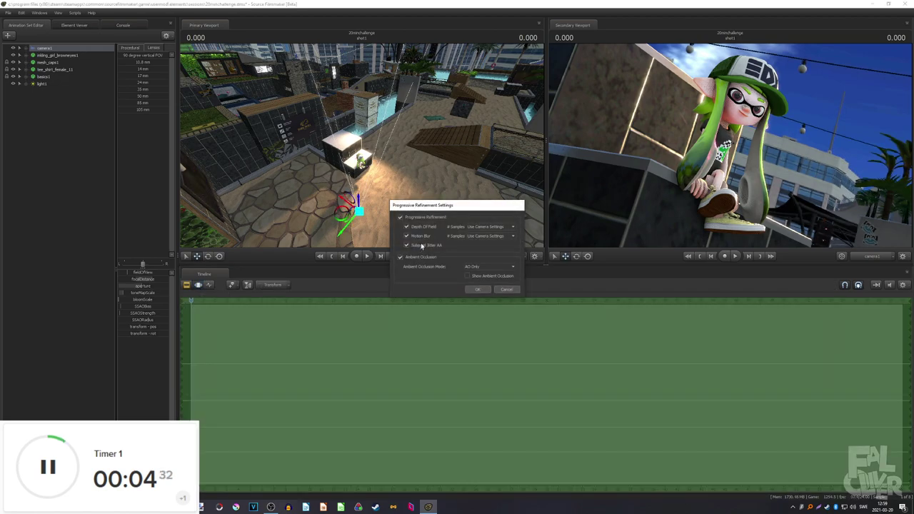
Set the depth of field samples to 1024 (override) in the progressive refinement settings.
click(474, 228)
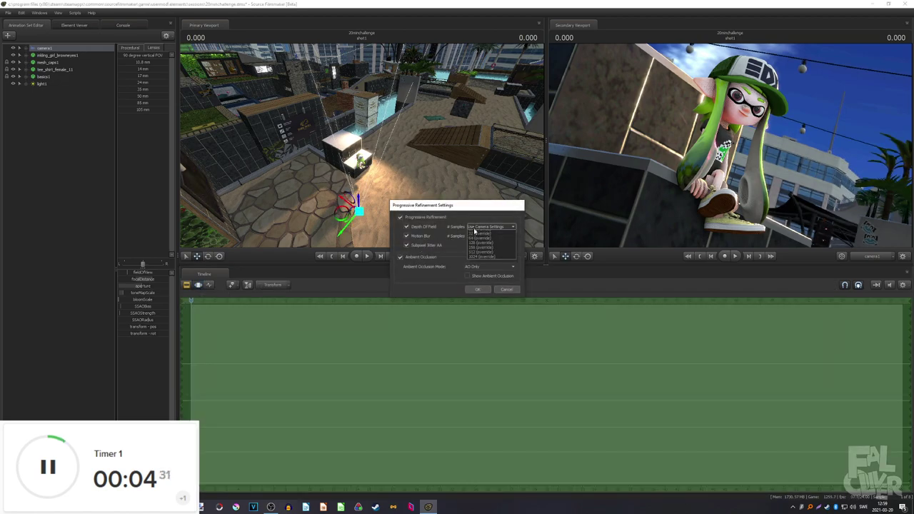
click(486, 273)
click(480, 289)
click(100, 157)
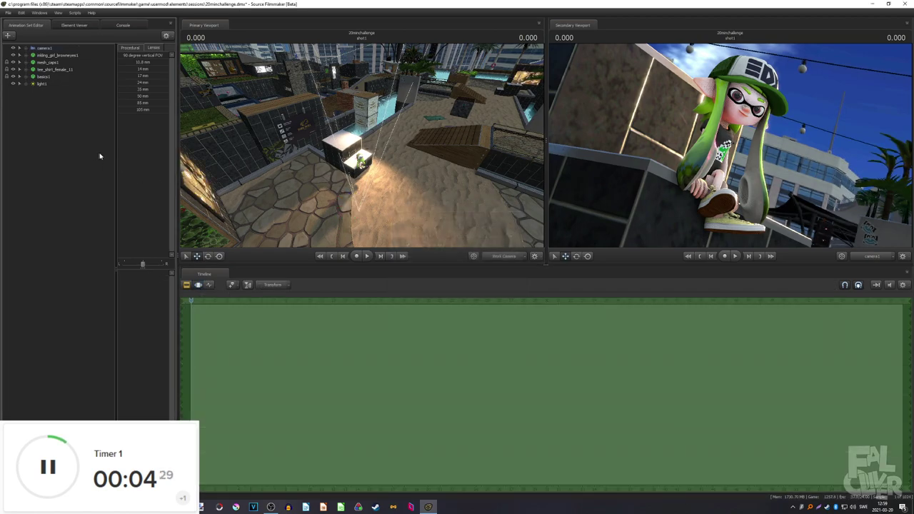
Export the shot as a 1920 × 1080 PNG image using the file name 20minchallenge.
click(7, 13)
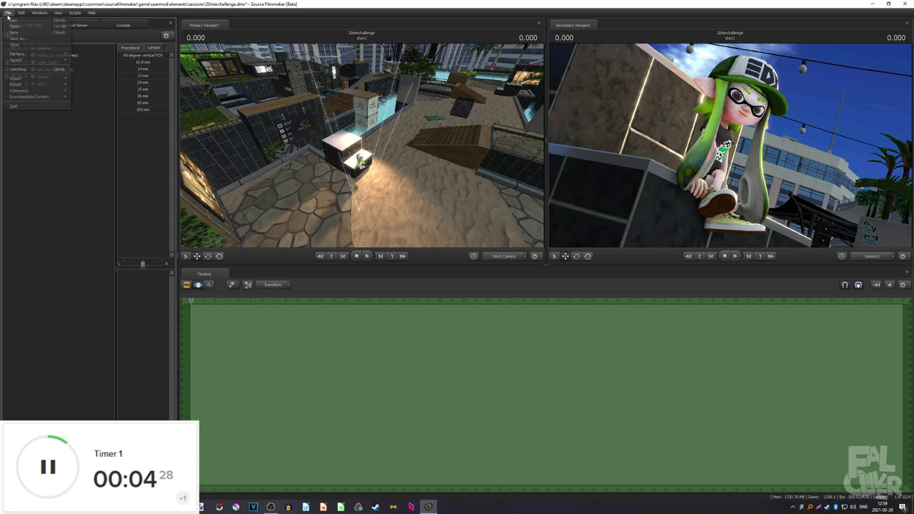
mouse_move(47, 84)
click(83, 92)
click(424, 259)
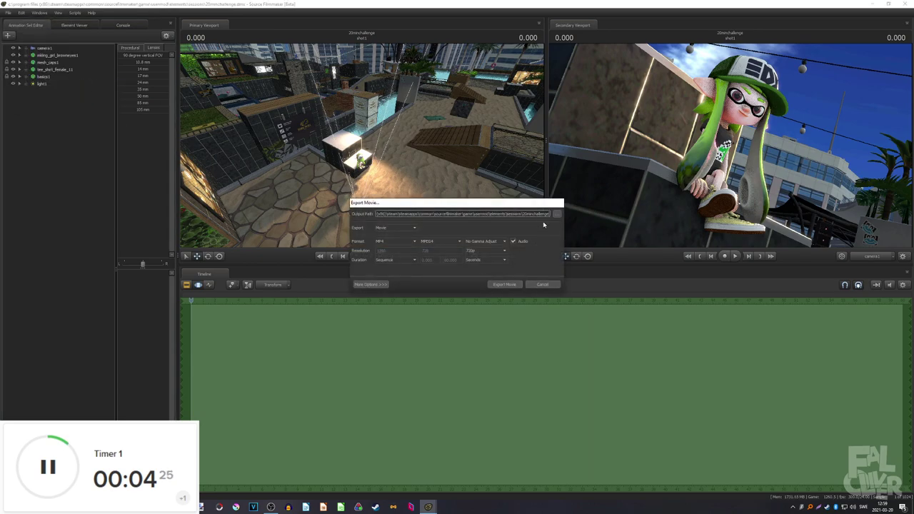
click(510, 285)
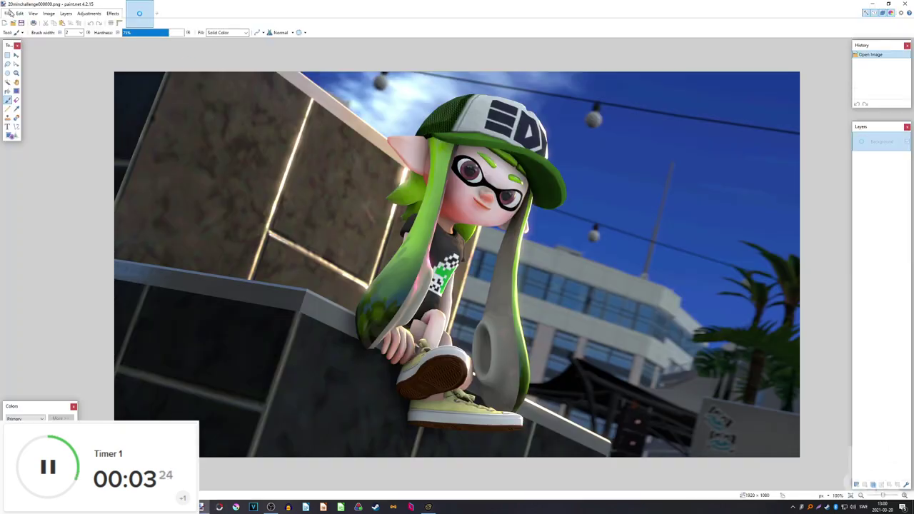
Try Auto-Level on the exported 20minchallenge000000.png in paint.net and undo it.
ctrl+scroll(396, 222, up, 4)
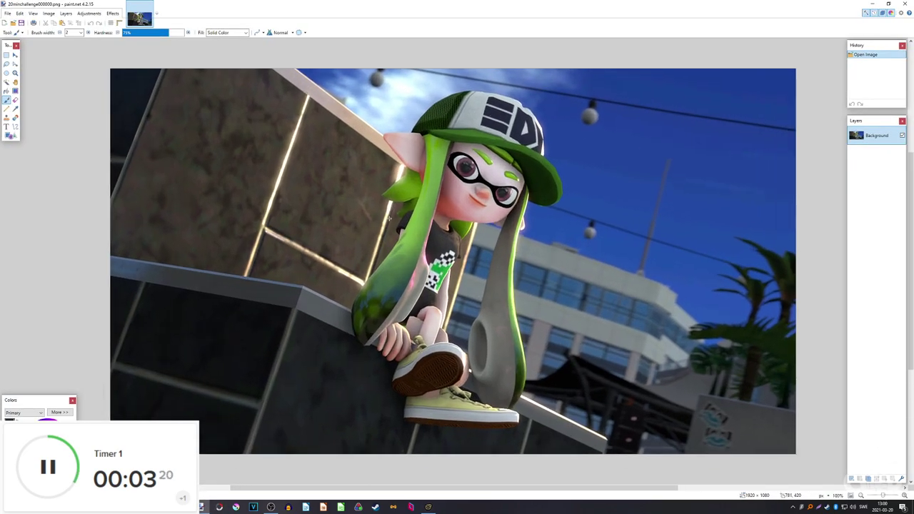
ctrl+scroll(397, 222, down, 1)
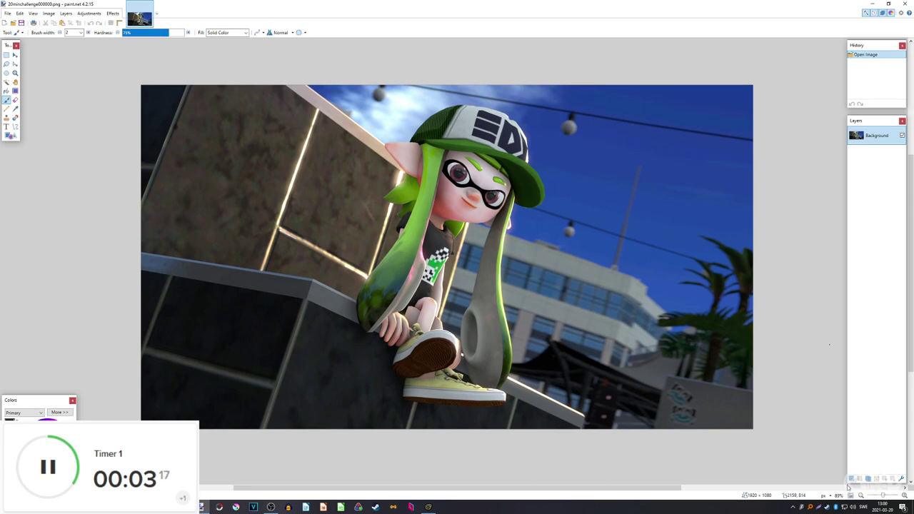
key(ctrl+shift+l)
key(ctrl+z)
ctrl+scroll(315, 139, down, 1)
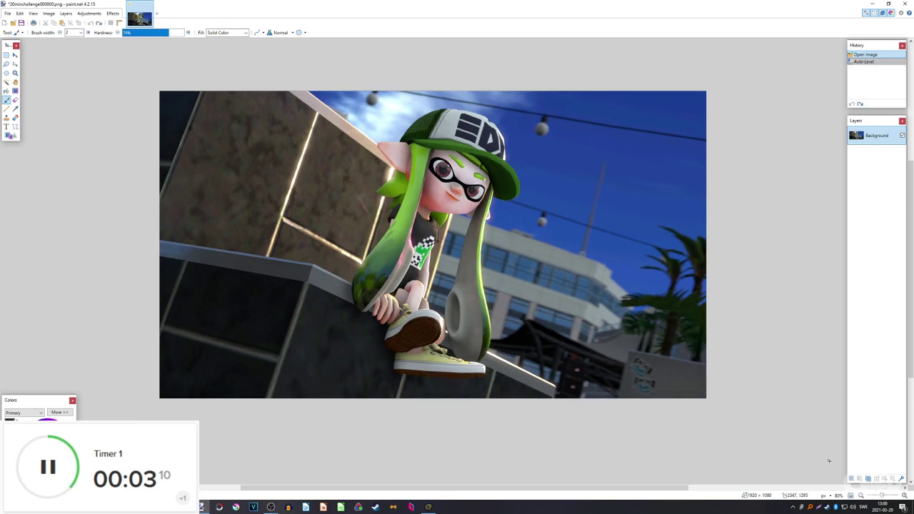
Add a new layer and try an orange glow in the sky with a 650-wide, 0% hardness brush, undoing the stroke.
click(851, 478)
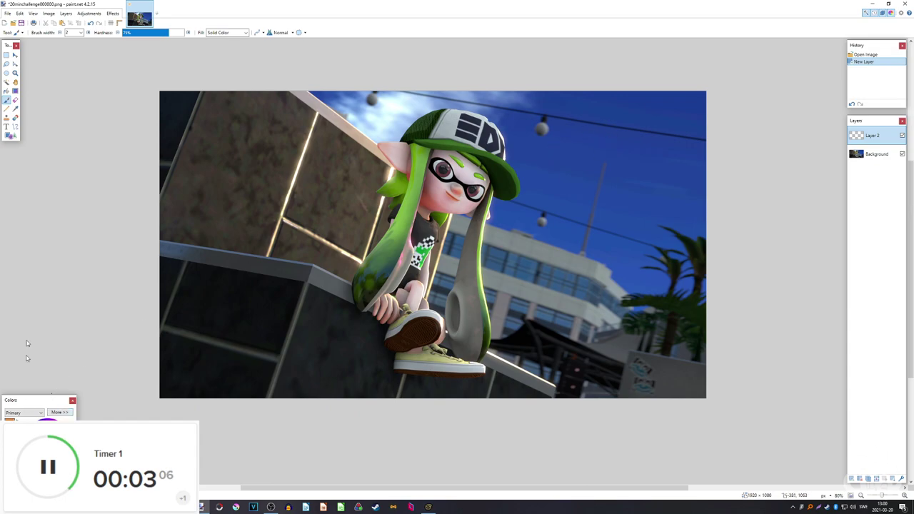
click(73, 32)
scroll(73, 33, down, 15)
drag(125, 32, 115, 33)
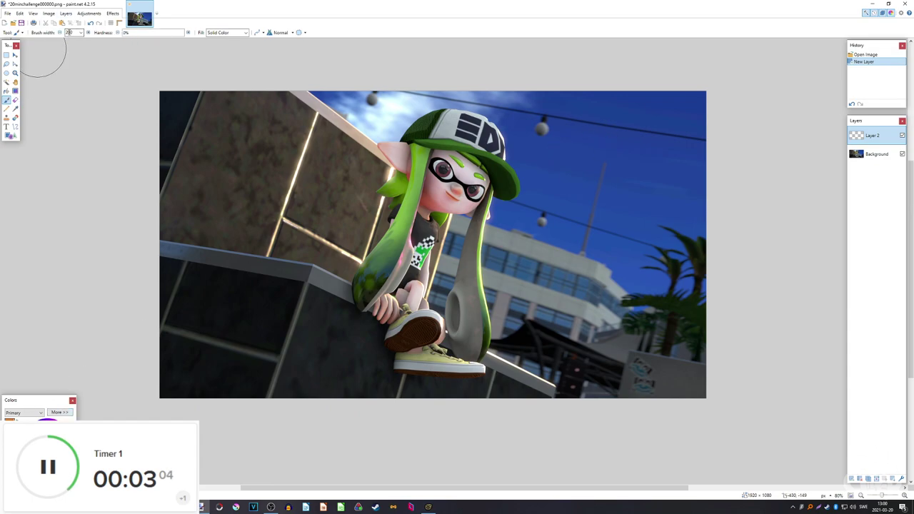
scroll(73, 33, down, 10)
click(543, 132)
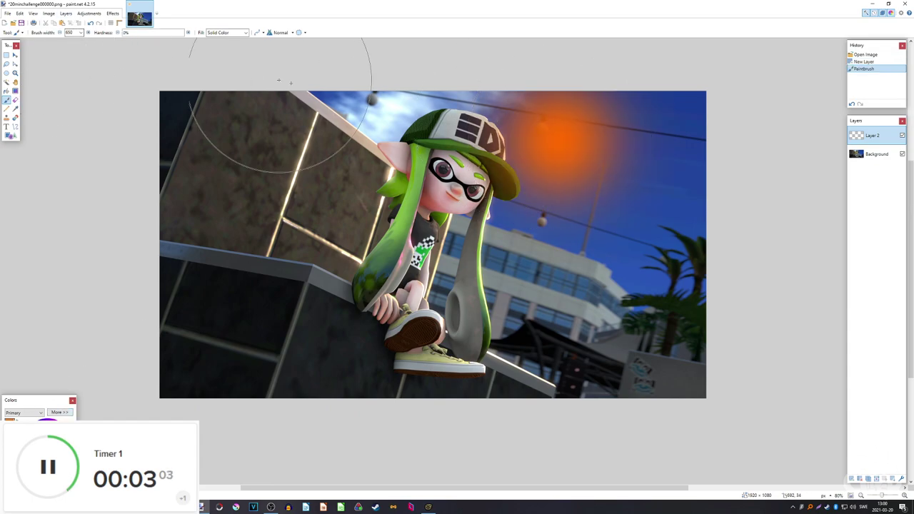
click(90, 23)
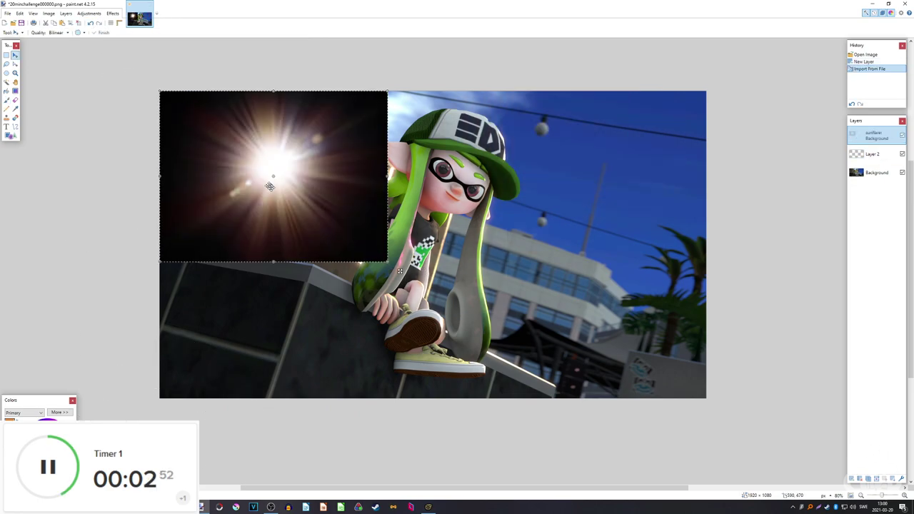
Change the sunflare layer's blend mode to drop its black background, and place the flare in the sky beside the cap with softly erased edges.
drag(270, 162, 496, 201)
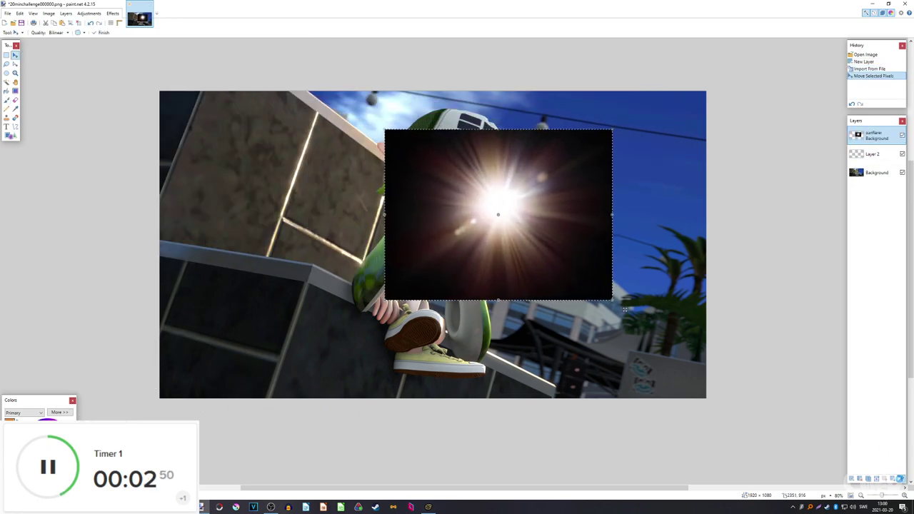
click(901, 479)
click(423, 255)
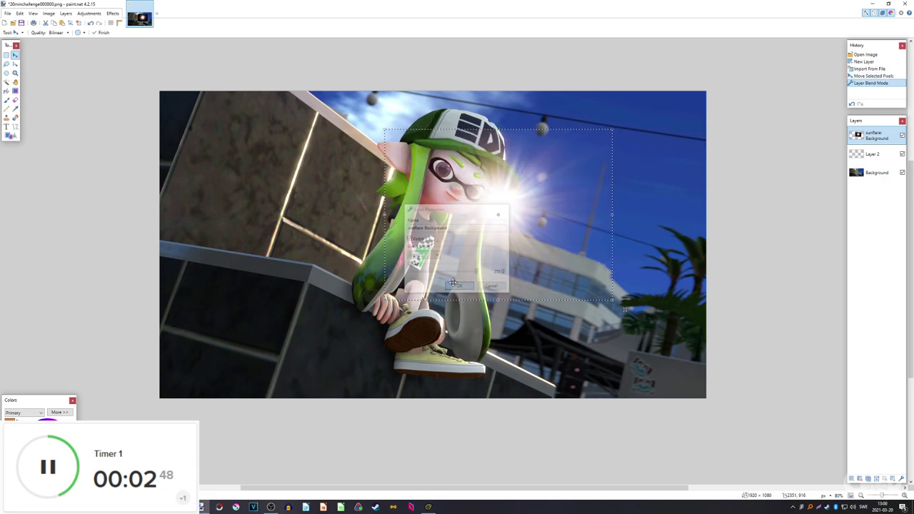
drag(403, 288, 482, 216)
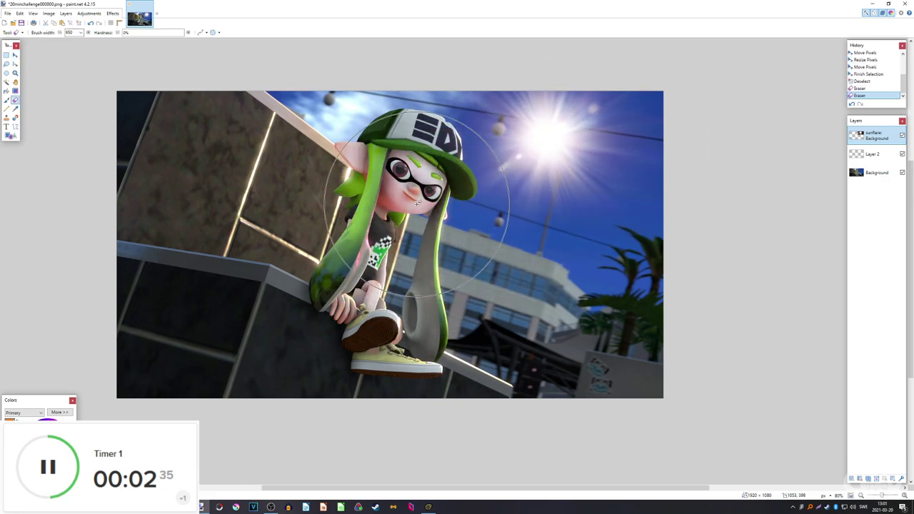
ctrl+scroll(419, 203, down, 1)
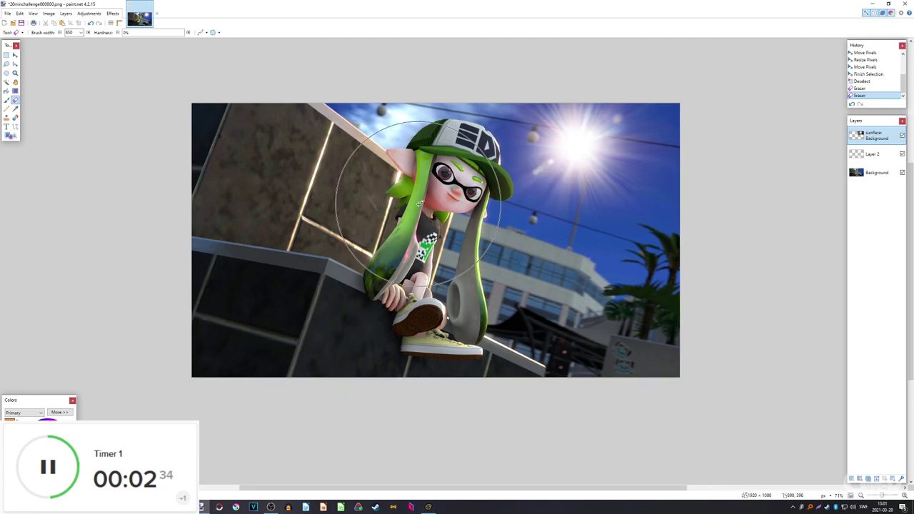
Soften the flare further by erasing along its outer area on the sunflare layer.
shift+scroll(419, 204, right, 1)
click(872, 153)
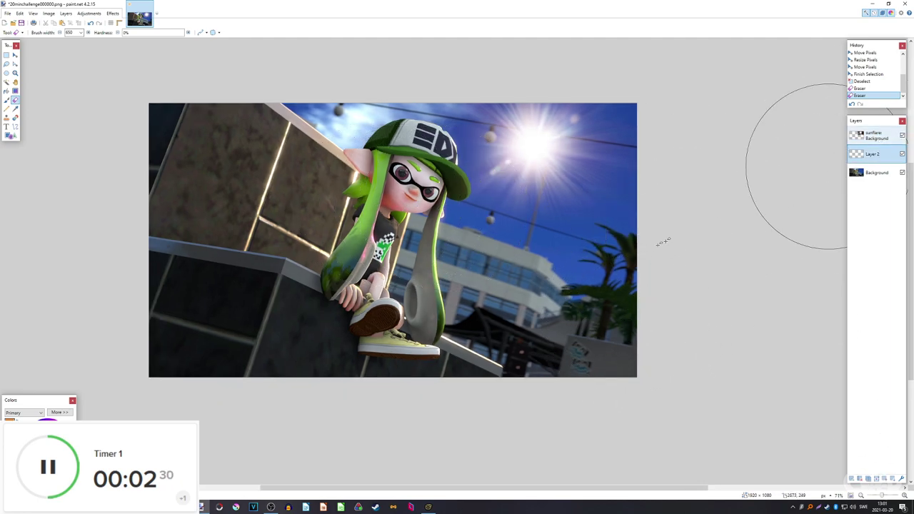
click(877, 136)
mouse_move(566, 314)
mouse_down()
mouse_move(548, 303)
mouse_move(557, 293)
mouse_up()
Try intensifying the sun with a duplicate of the sunflare layer softened by Gaussian Blur.
key(ctrl+shift+d)
click(113, 13)
mouse_move(163, 59)
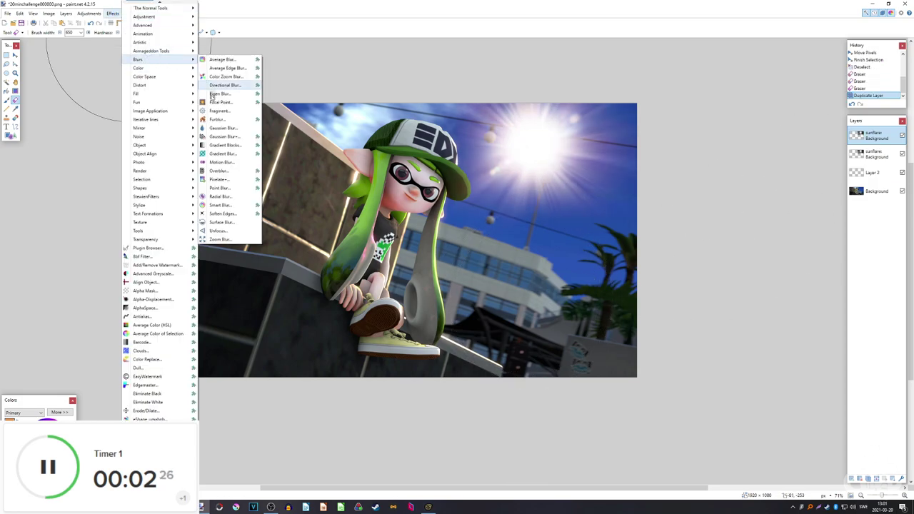
click(222, 128)
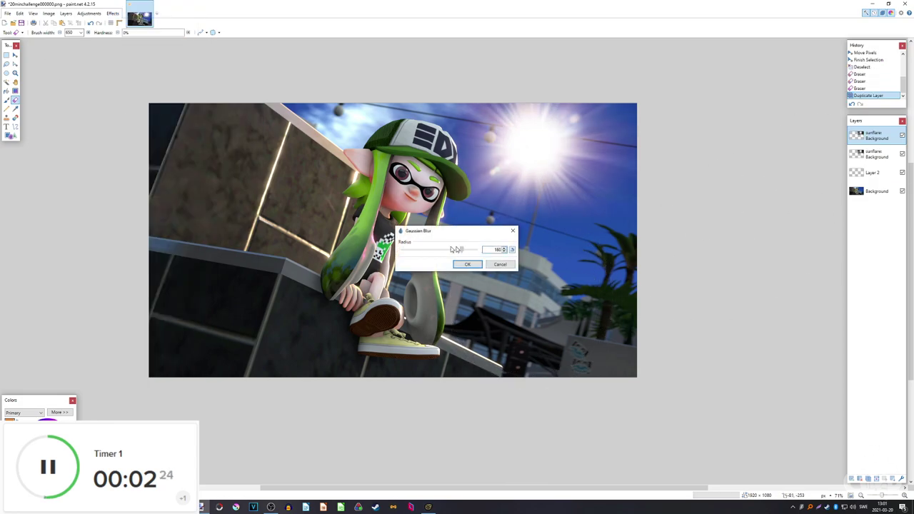
click(467, 264)
Try raising the sunflare layer's saturation to 200, then cancel the adjustment.
click(89, 13)
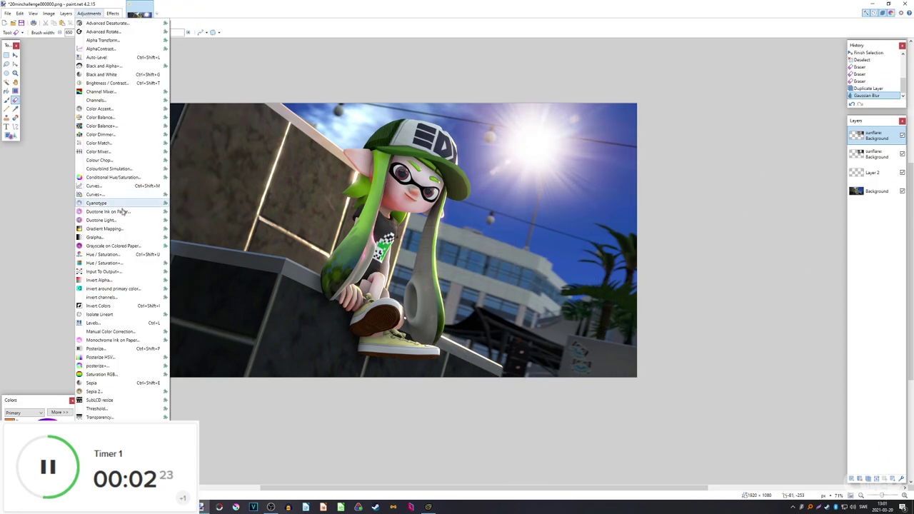
click(114, 256)
drag(440, 250, 566, 243)
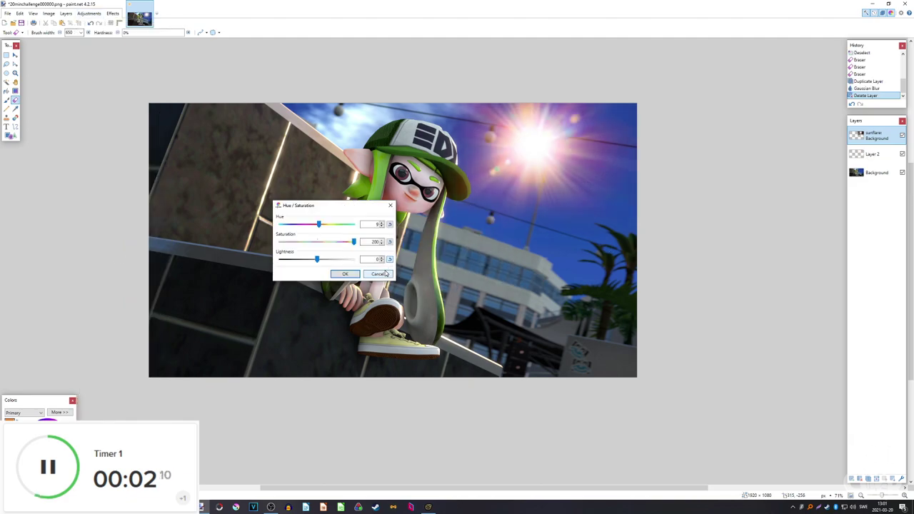
click(378, 273)
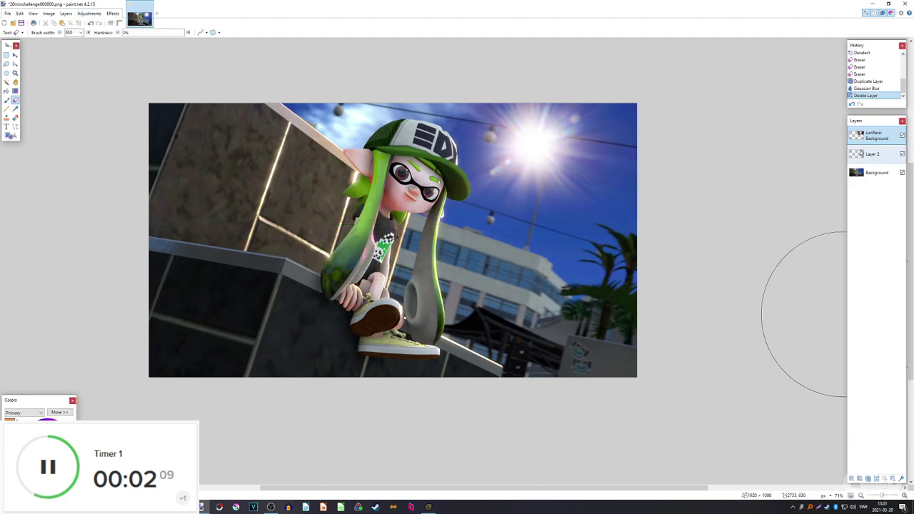
Move Layer 2 above the sunflare layer and paint an orange glow centred on the sun with a 2000-wide brush.
drag(860, 153, 865, 133)
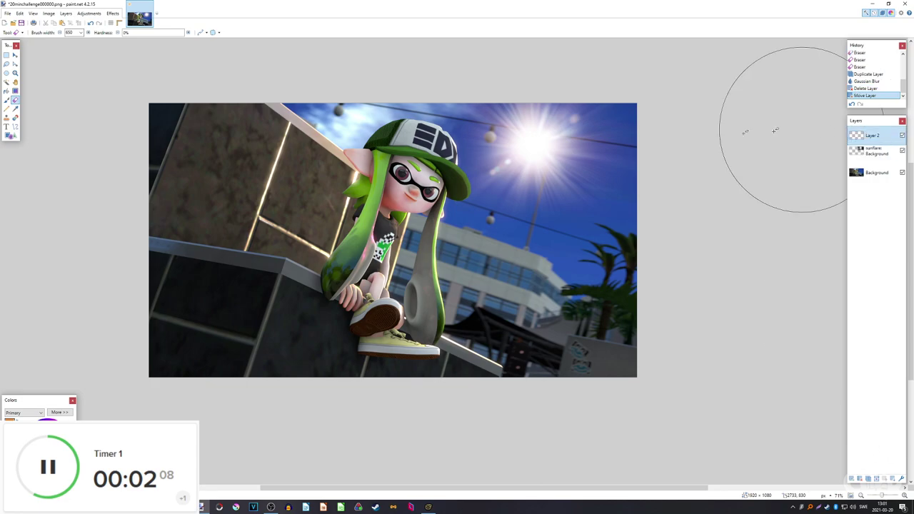
click(7, 100)
double_click(75, 33)
text(2000)
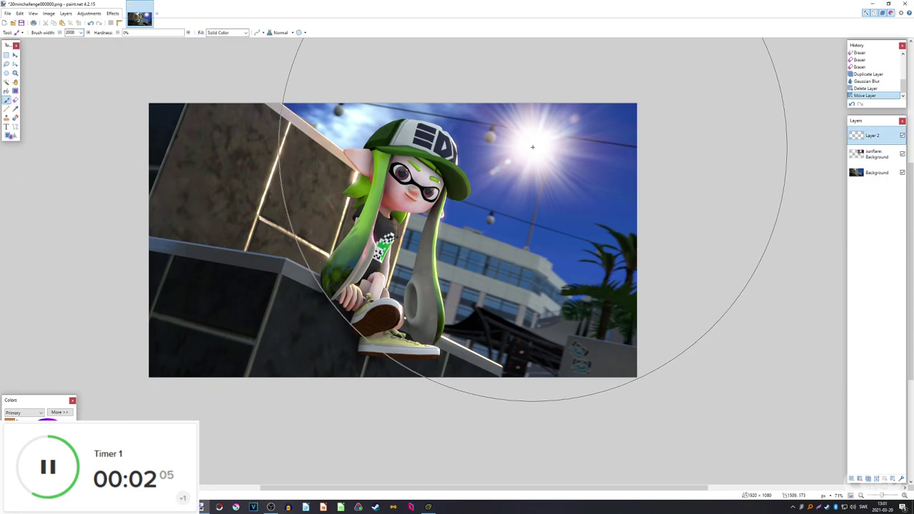
click(533, 146)
Reduce the opacity of the orange glow on Layer 2 to 112 and set its blend mode to Screen.
click(901, 479)
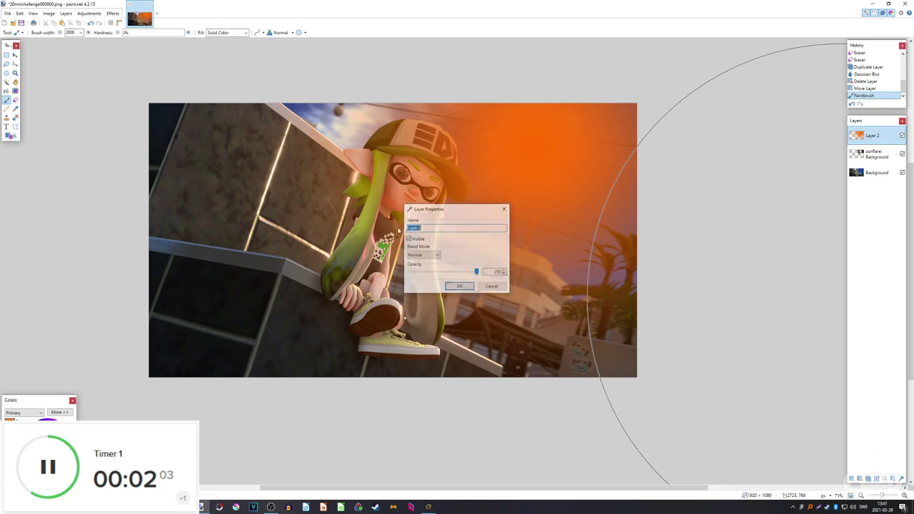
click(421, 251)
click(421, 276)
drag(429, 207, 181, 205)
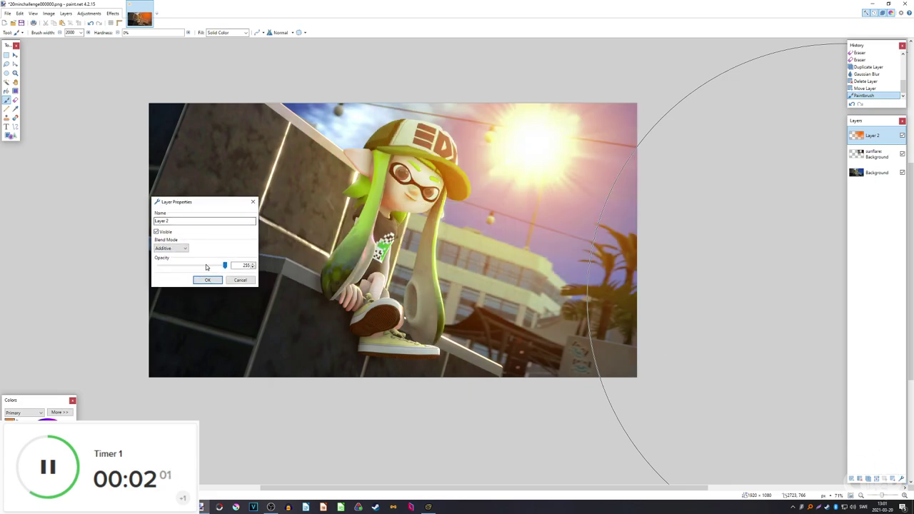
drag(225, 265, 190, 265)
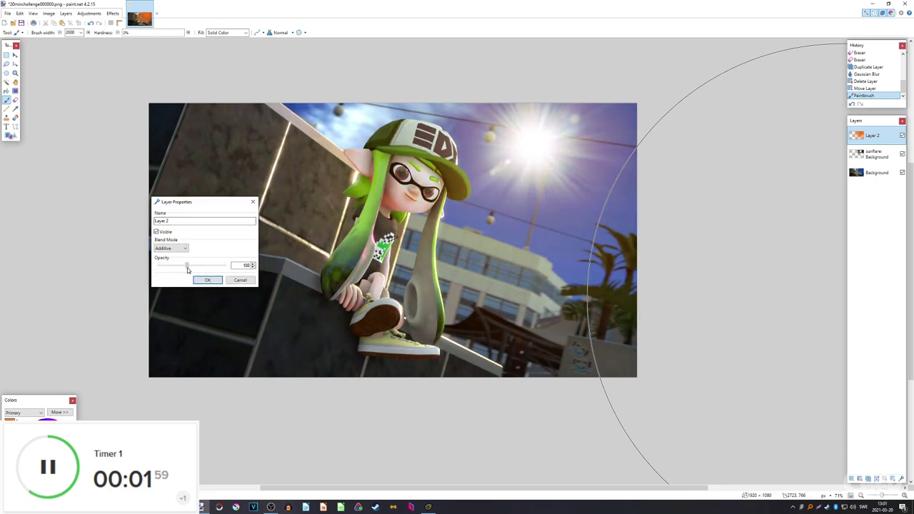
click(172, 248)
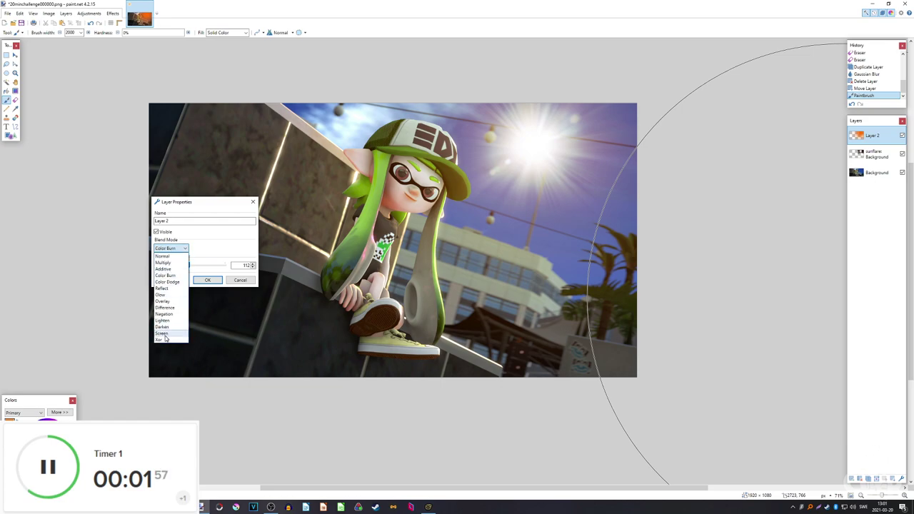
click(166, 333)
click(171, 248)
click(177, 261)
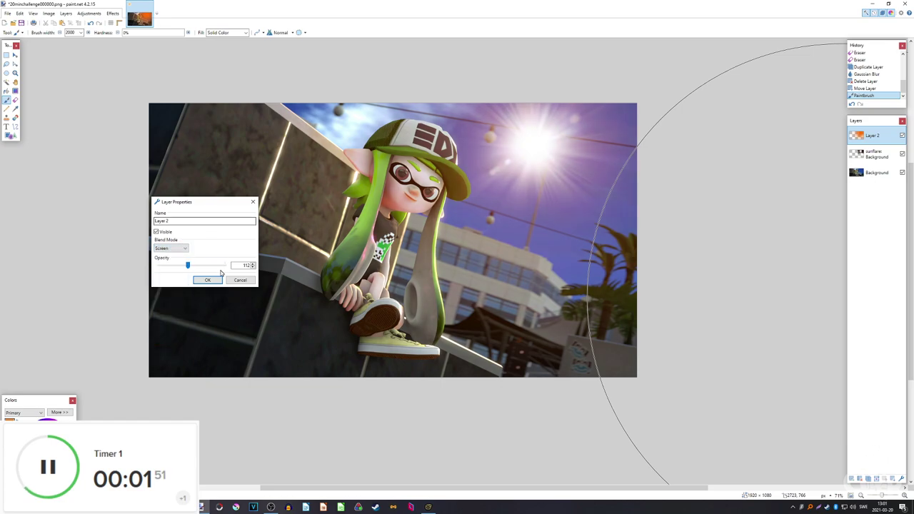
click(207, 280)
Paste a flattened copy of the image onto a new layer above Layer 2, keeping the original layers.
click(50, 14)
click(60, 98)
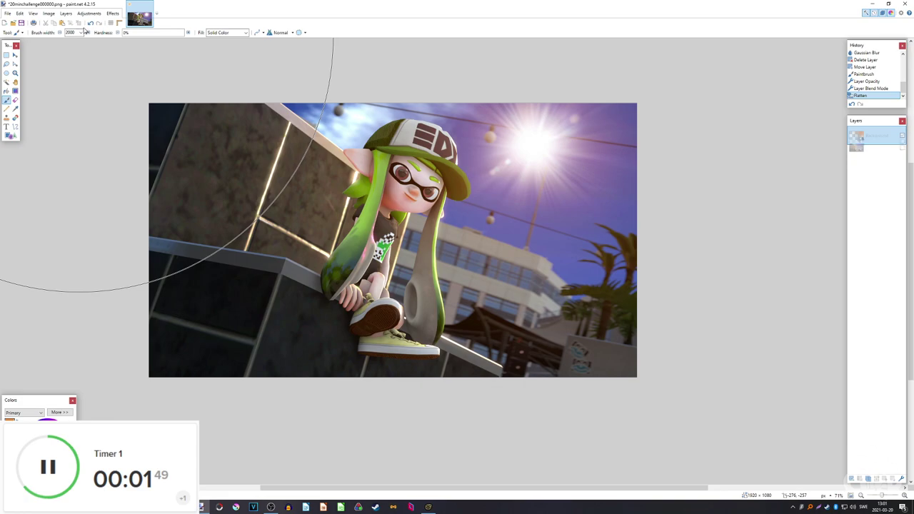
click(92, 24)
click(863, 140)
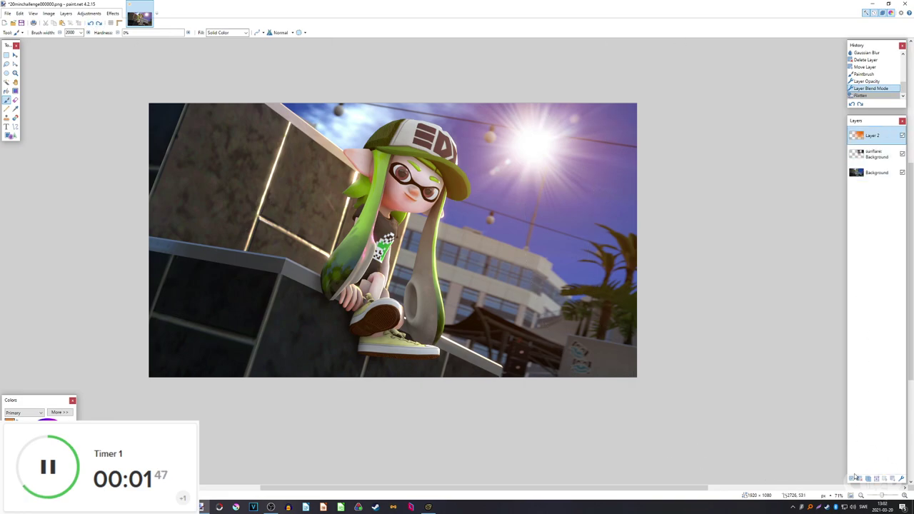
click(852, 479)
key(ctrl+v)
key(ctrl+d)
Try shifting the yellow hue of the pasted copy with the Color Mixer, then cancel.
click(88, 15)
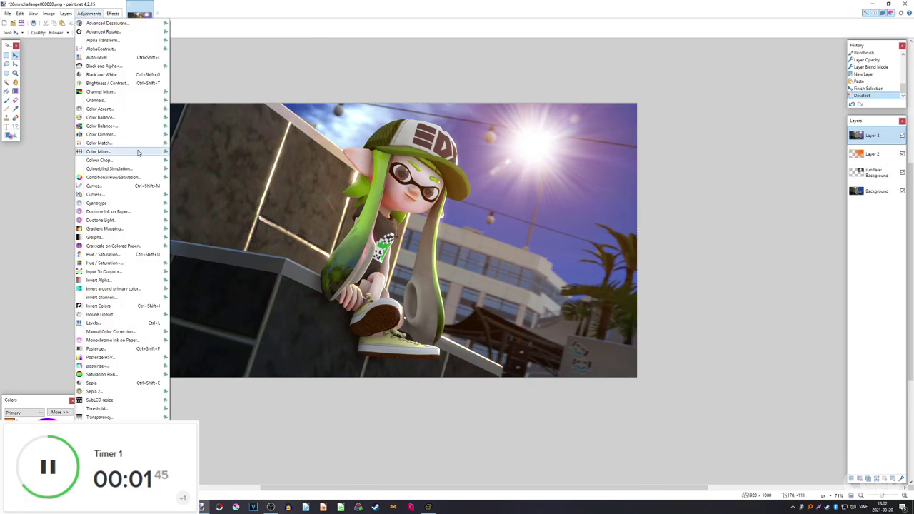
click(127, 152)
drag(414, 184, 86, 136)
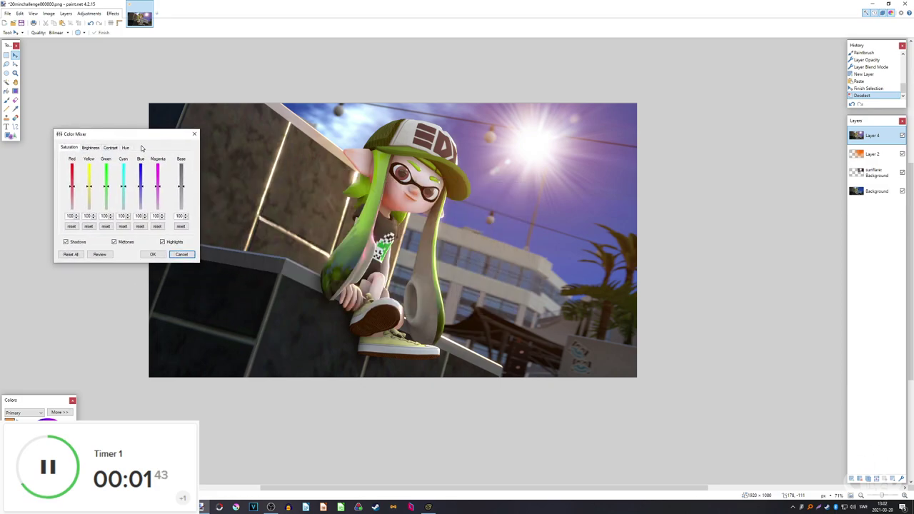
drag(90, 210, 91, 210)
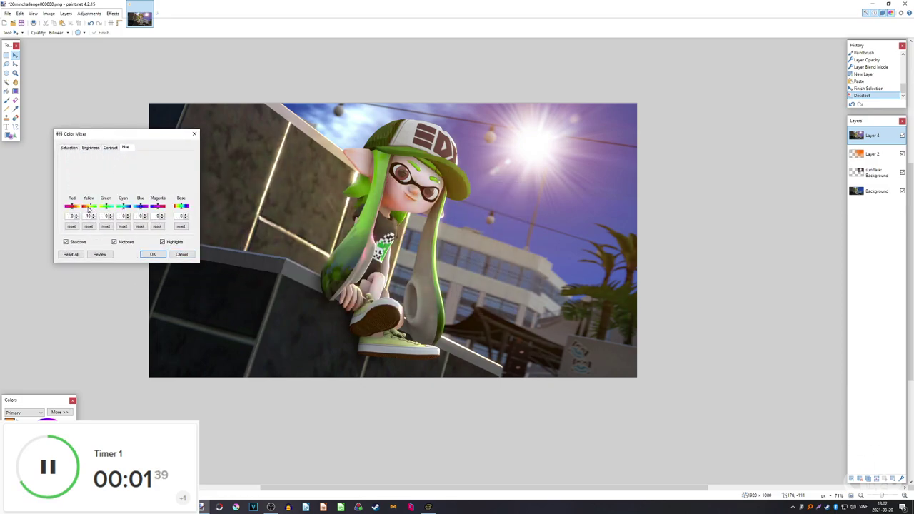
click(191, 251)
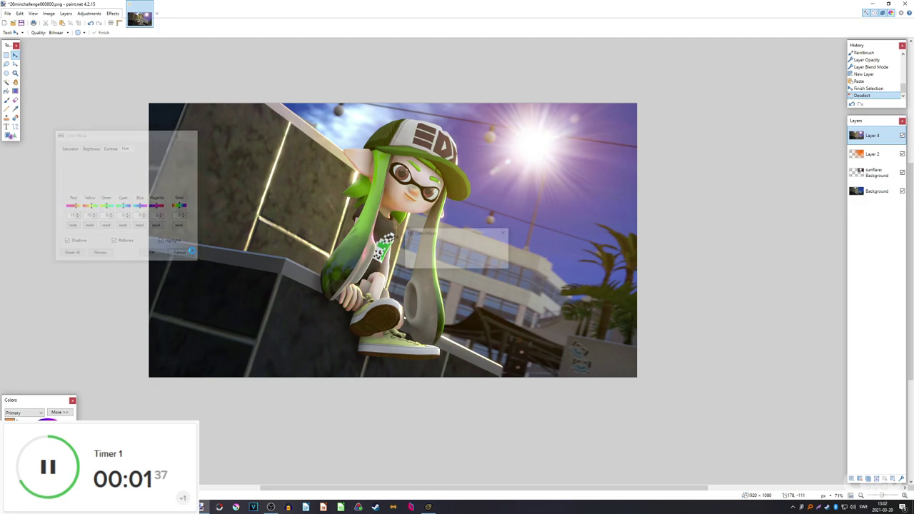
Roll the history back to Layer 2's blend mode change, undoing the new layer and the paste.
click(880, 88)
click(879, 80)
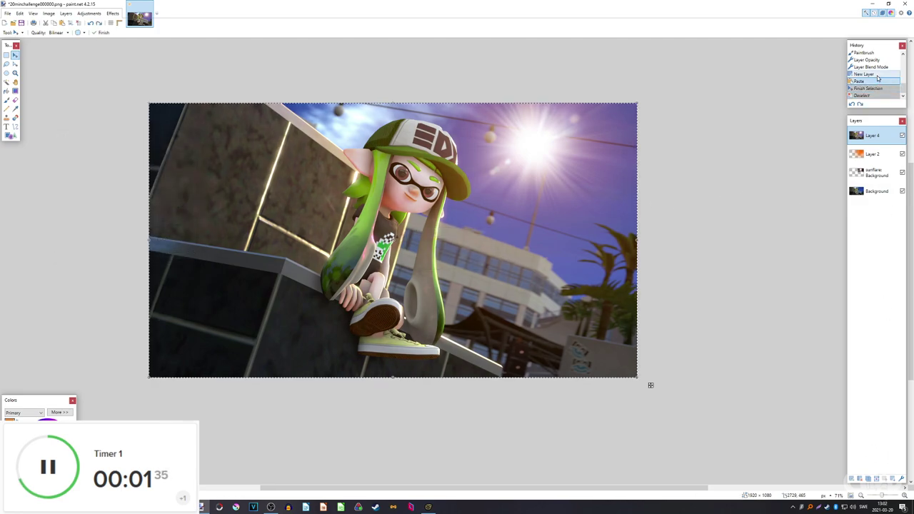
click(865, 73)
click(870, 66)
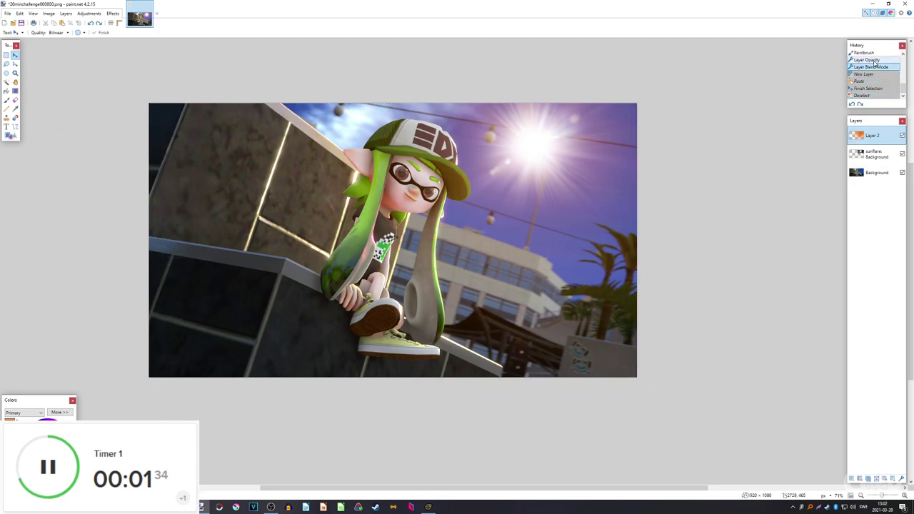
Set the blend mode of the orange glow on Layer 2 to Additive.
click(902, 479)
click(422, 254)
click(422, 275)
drag(443, 207, 566, 195)
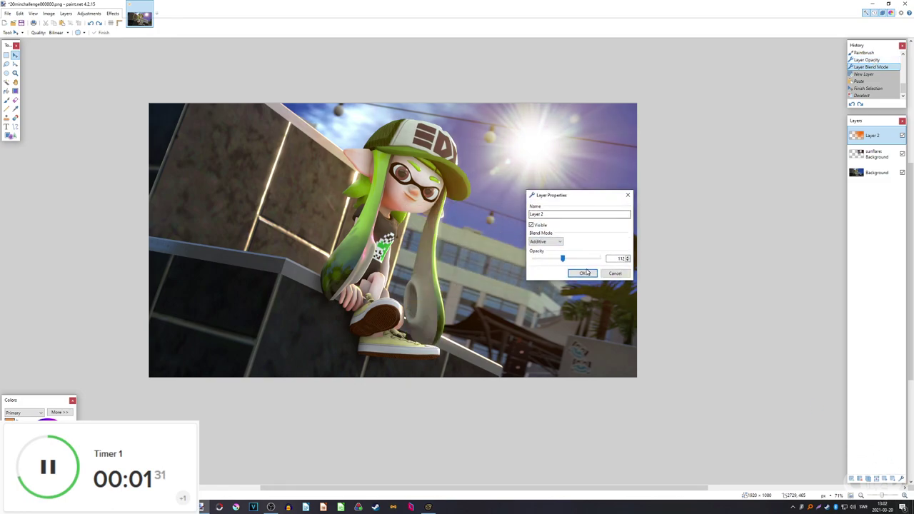
click(586, 273)
Add a new layer and paint an orange glow over the sun with a 700-wide brush.
click(852, 478)
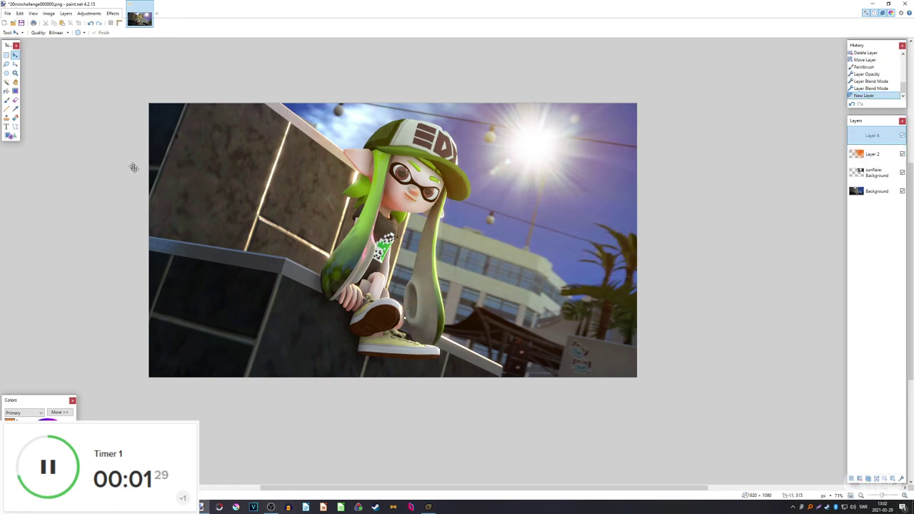
click(6, 100)
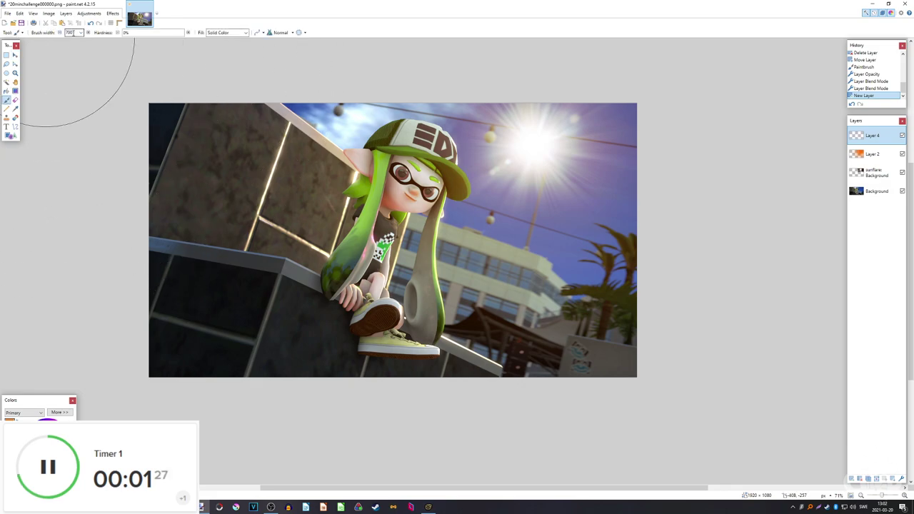
click(535, 142)
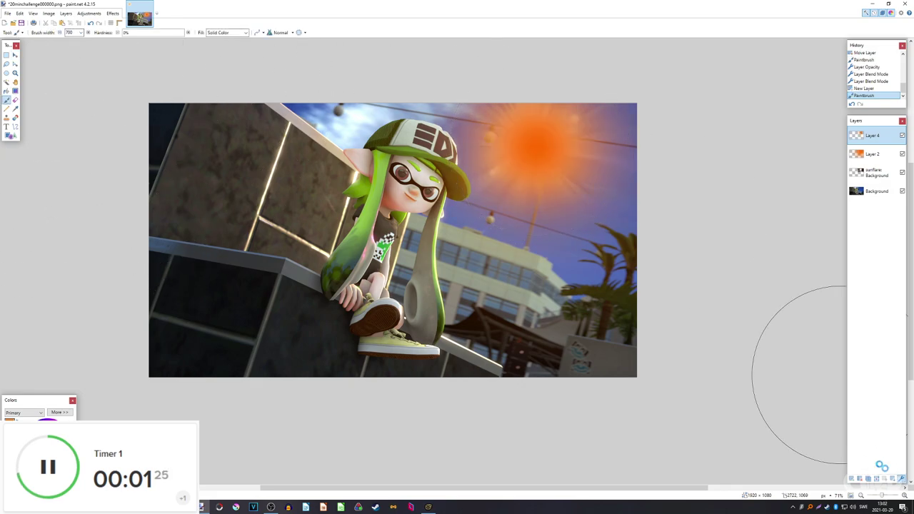
Try the Overlay blend mode on the small orange glow, cancel it, and delete that layer.
click(901, 479)
click(425, 255)
click(420, 309)
drag(448, 210, 227, 204)
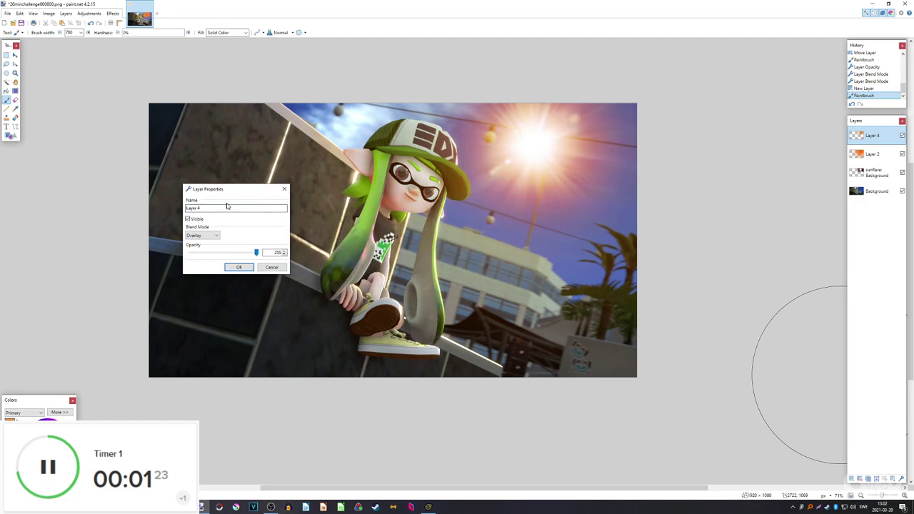
click(271, 267)
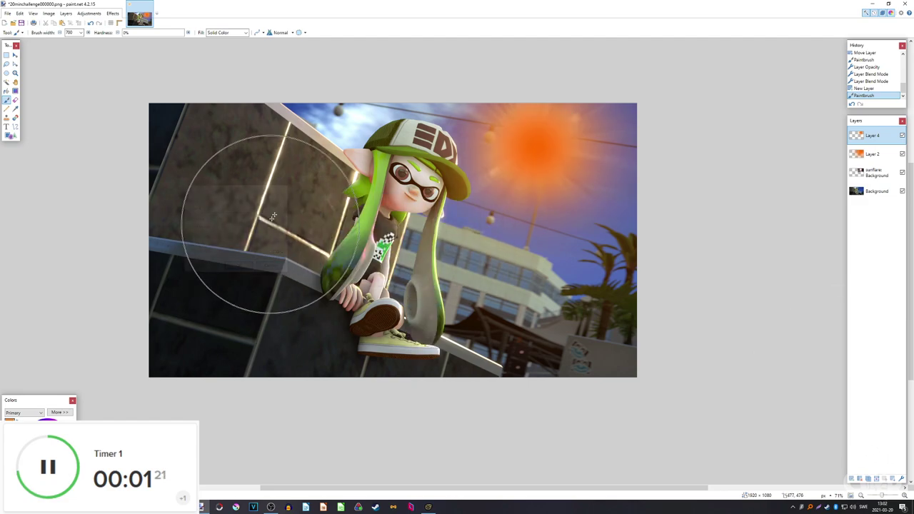
click(860, 479)
Duplicate Layer 2, set the copy's blend mode to Overlay, lower its opacity, and check the whole image.
click(868, 478)
click(901, 479)
click(422, 255)
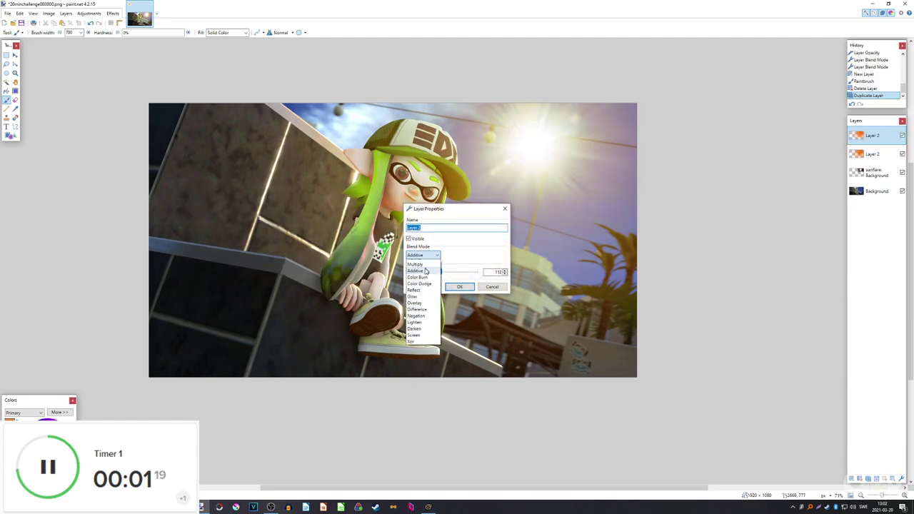
click(414, 303)
drag(429, 209, 216, 211)
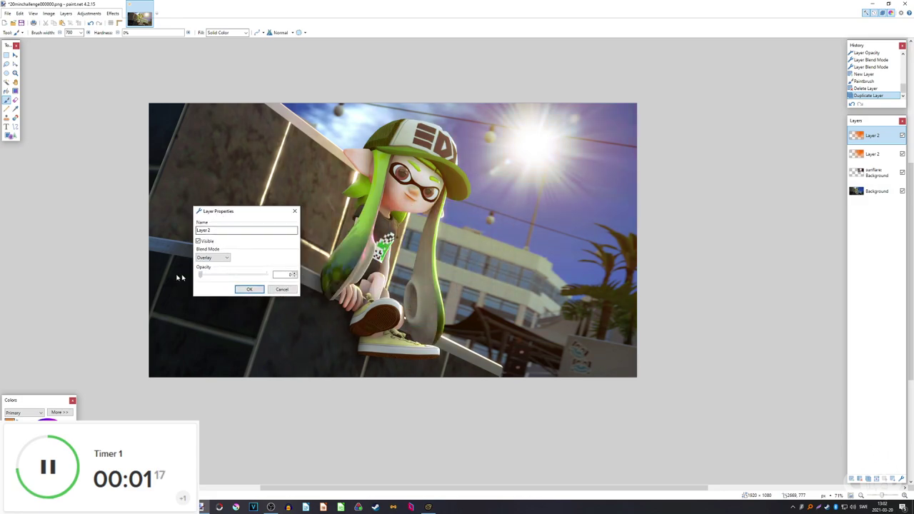
drag(229, 277, 212, 278)
click(249, 289)
ctrl+scroll(293, 275, down, 5)
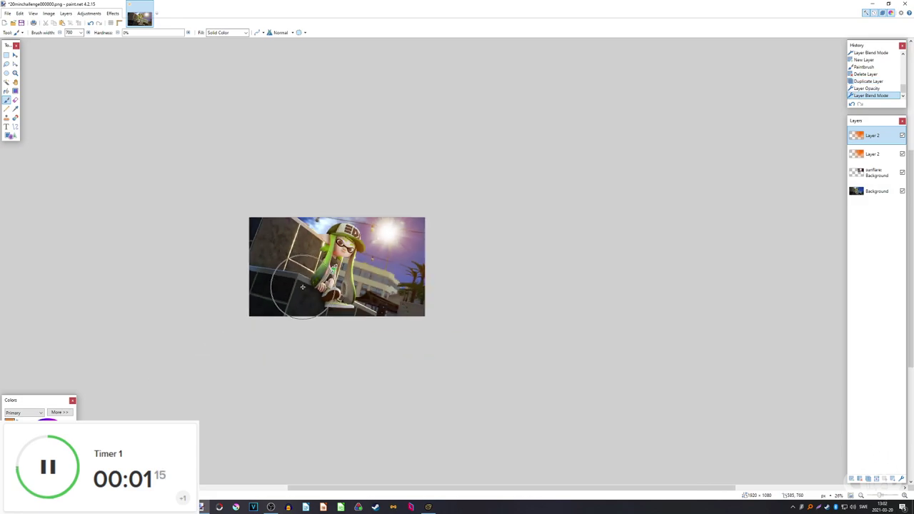
ctrl+scroll(278, 291, up, 4)
ctrl+scroll(329, 273, up, 2)
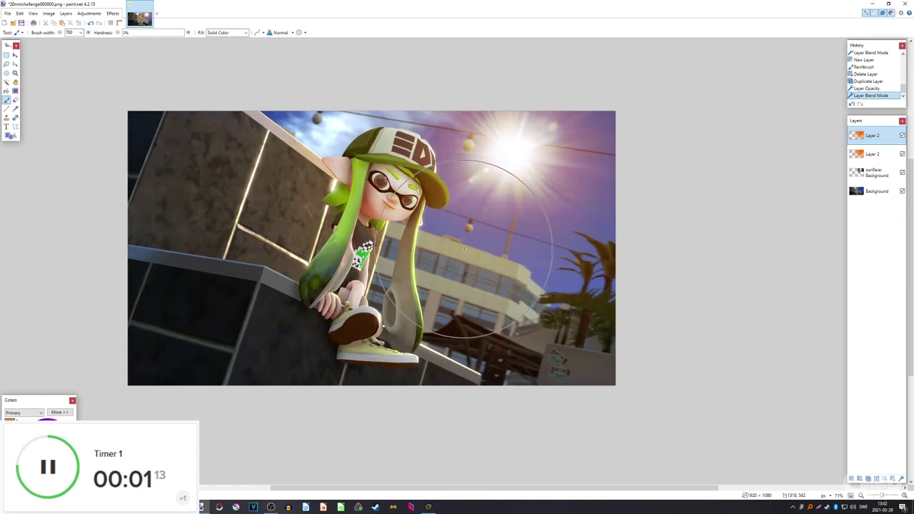
Copy the flattened image and paste it as a new layer on top of the preserved original layers.
click(48, 12)
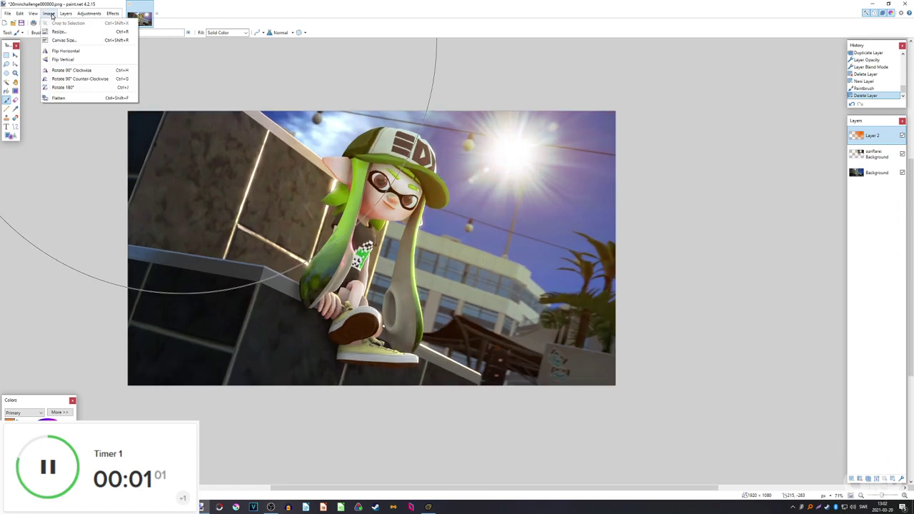
click(72, 97)
click(873, 135)
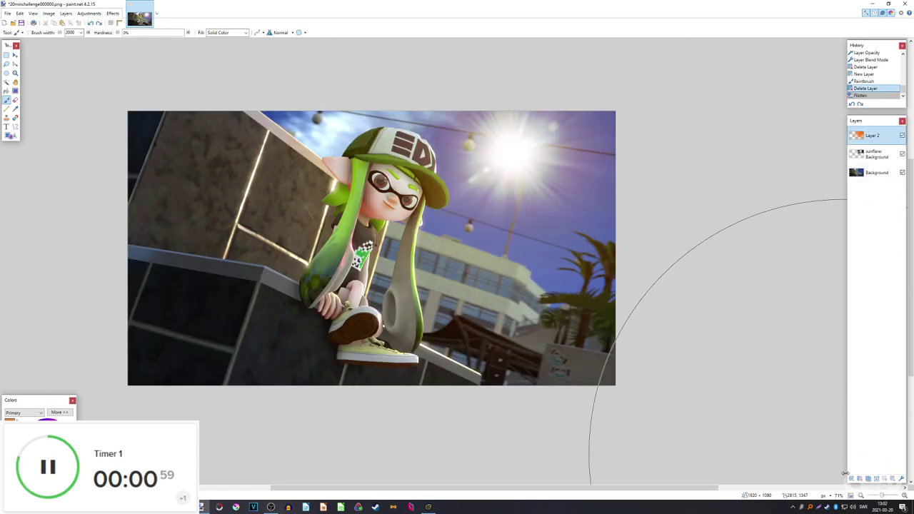
click(852, 480)
key(ctrl+v)
key(ctrl+d)
click(89, 13)
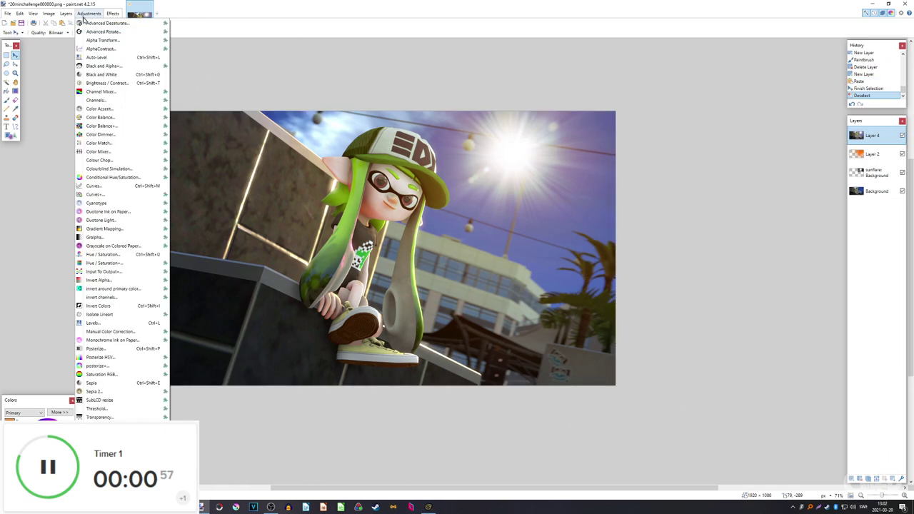
click(101, 143)
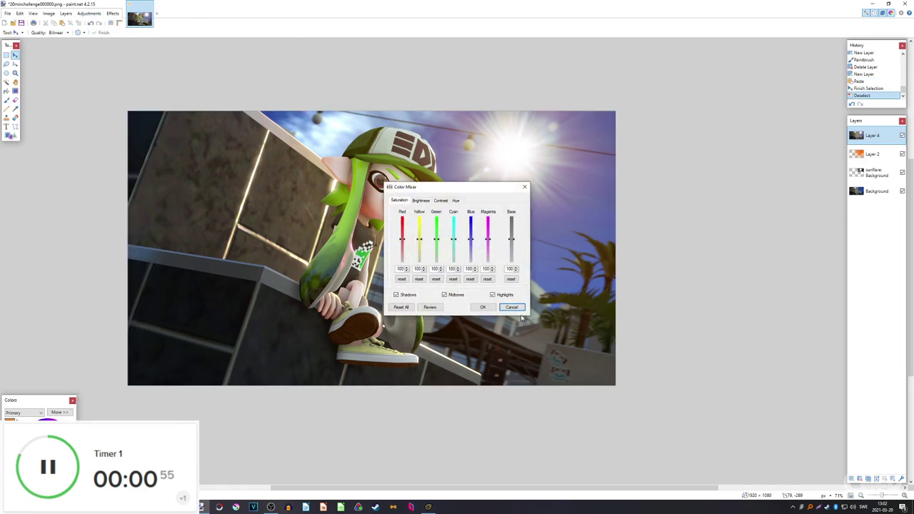
click(513, 308)
Shift the pasted layer's highlights toward red and yellow with Color Balance+, setting yellow–blue to -16.
click(89, 13)
click(100, 126)
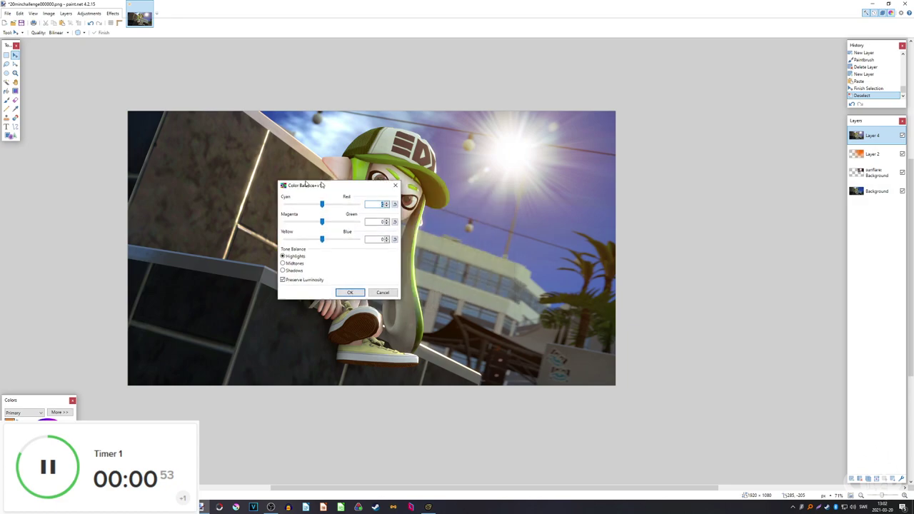
drag(130, 222, 119, 222)
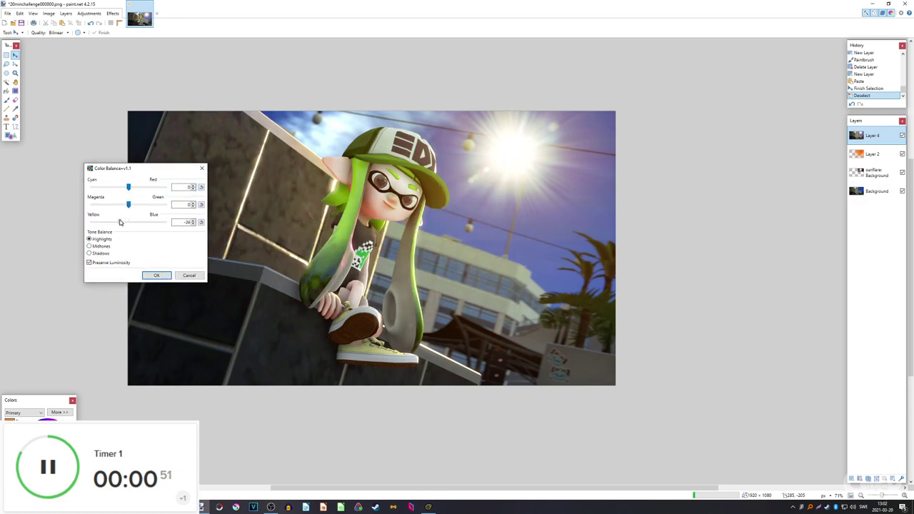
drag(129, 187, 133, 188)
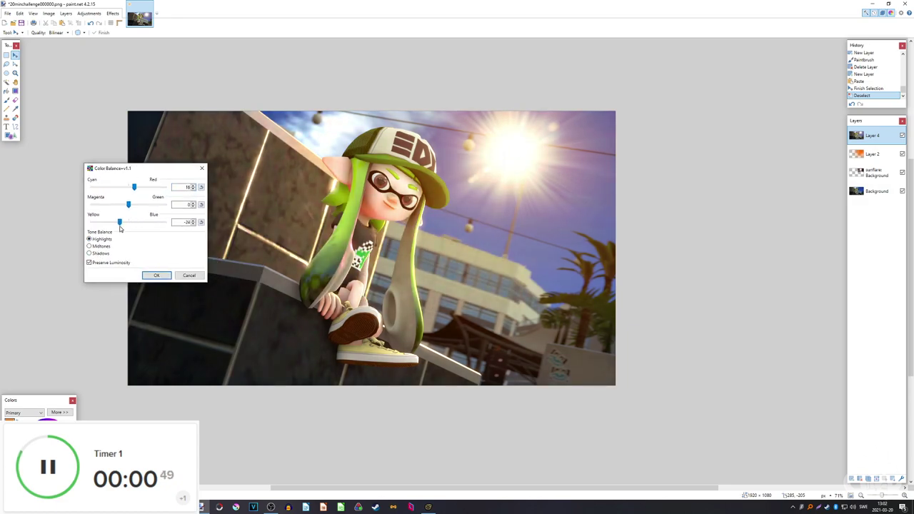
drag(119, 223, 123, 227)
click(157, 275)
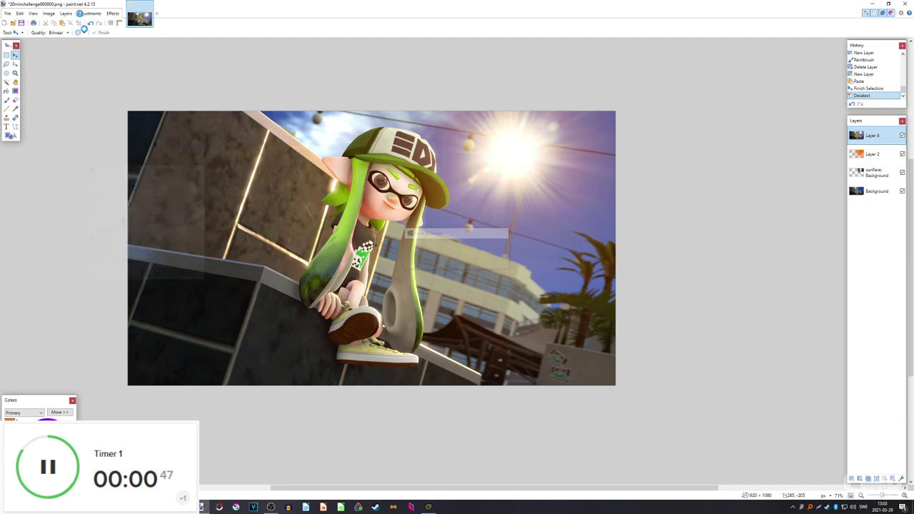
Apply Color Balance+ to the midtones from reset values, shifting slightly toward cyan with magenta–green 2 and yellow–blue 13.
click(89, 12)
click(132, 125)
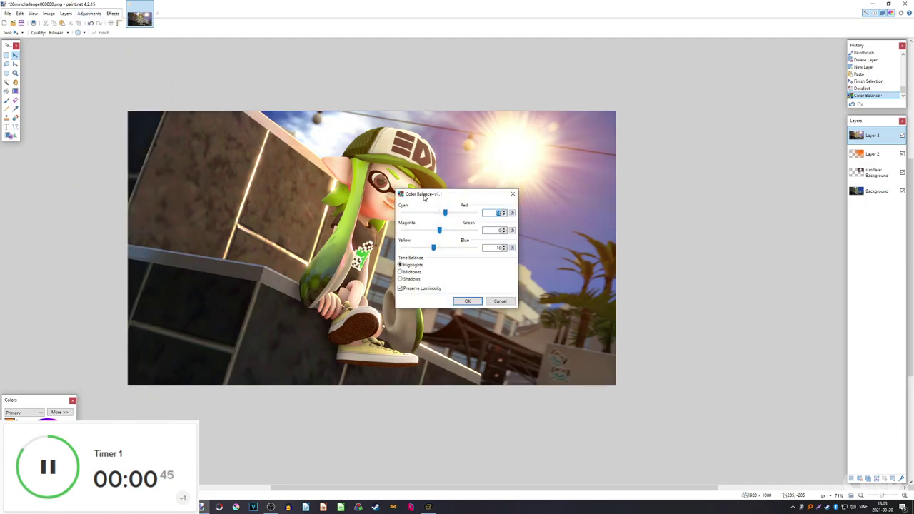
drag(443, 195, 163, 178)
click(234, 233)
click(234, 198)
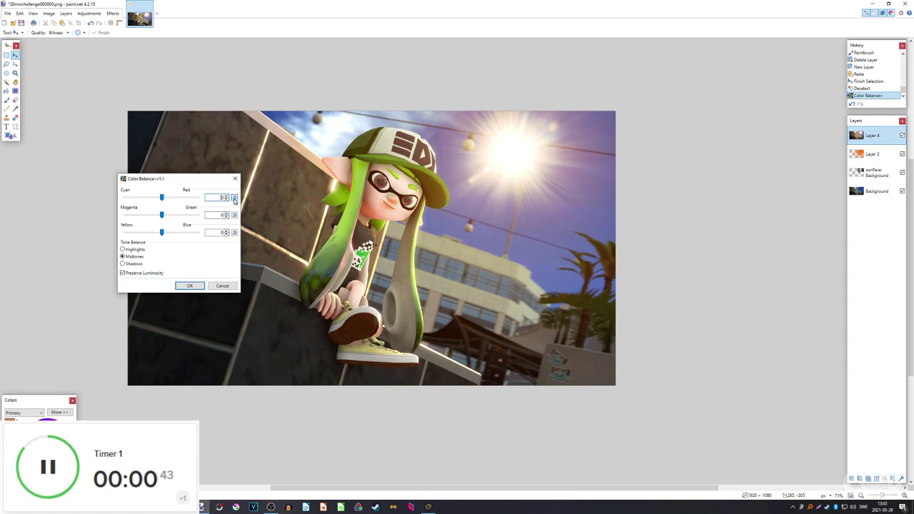
drag(162, 231, 167, 232)
drag(161, 197, 164, 217)
click(190, 286)
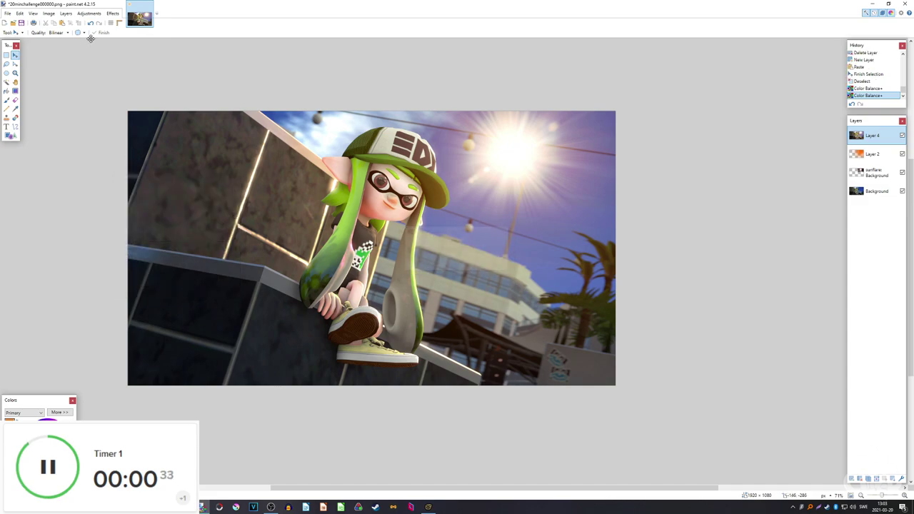
Start another Color Balance+ adjustment with all three colour values reset to 0 and the tone balance set to Shadows.
click(88, 14)
click(147, 126)
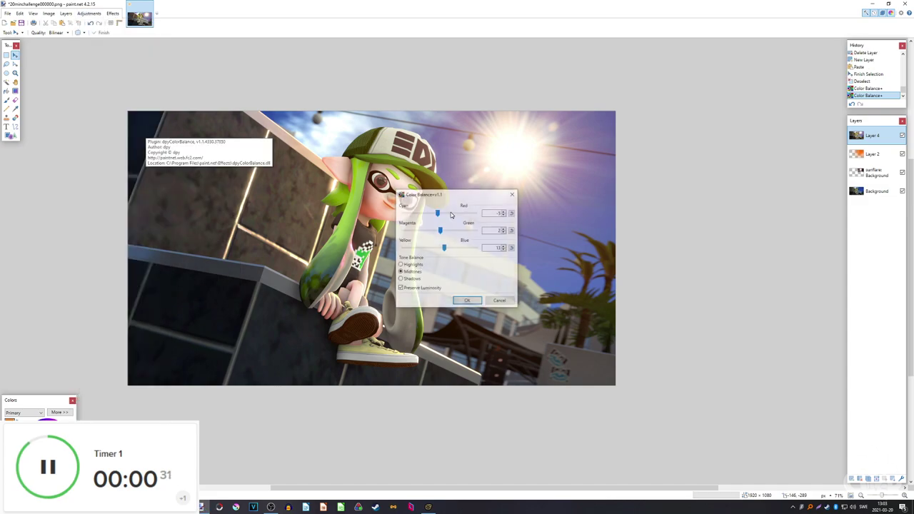
click(217, 237)
click(217, 220)
click(217, 203)
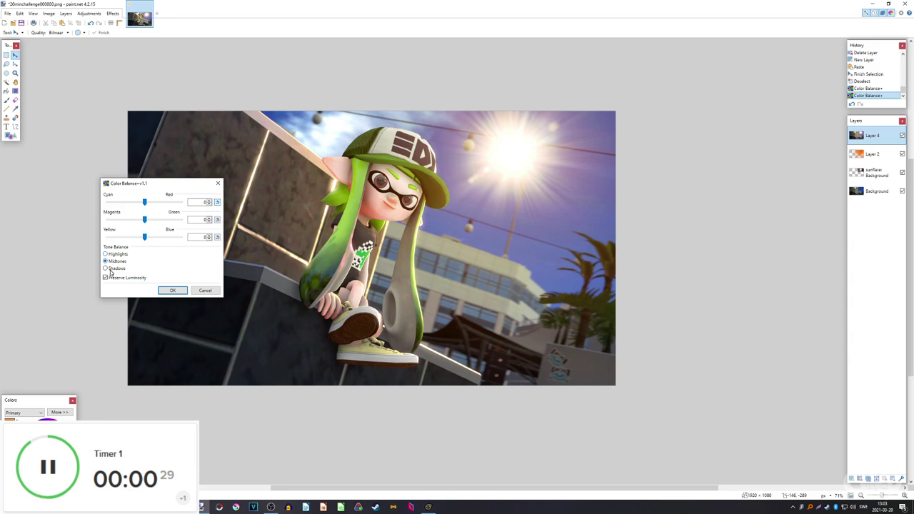
click(111, 268)
Shift the shadows toward magenta with magenta–green at -7, reset the other two values to 0, and apply.
drag(146, 236, 149, 237)
drag(144, 204, 102, 146)
drag(96, 202, 93, 205)
drag(91, 166, 91, 184)
click(166, 199)
click(167, 165)
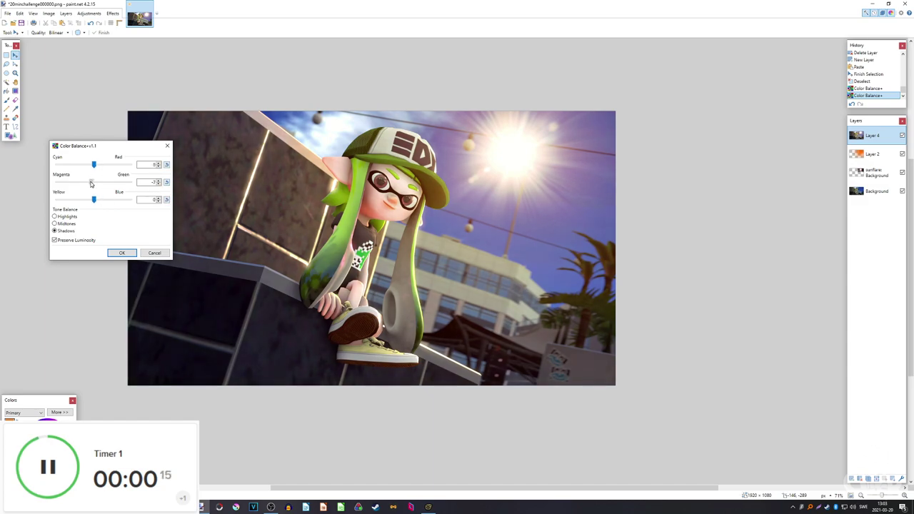
click(121, 253)
Try Auto-Level on the pasted layer and undo it.
click(82, 14)
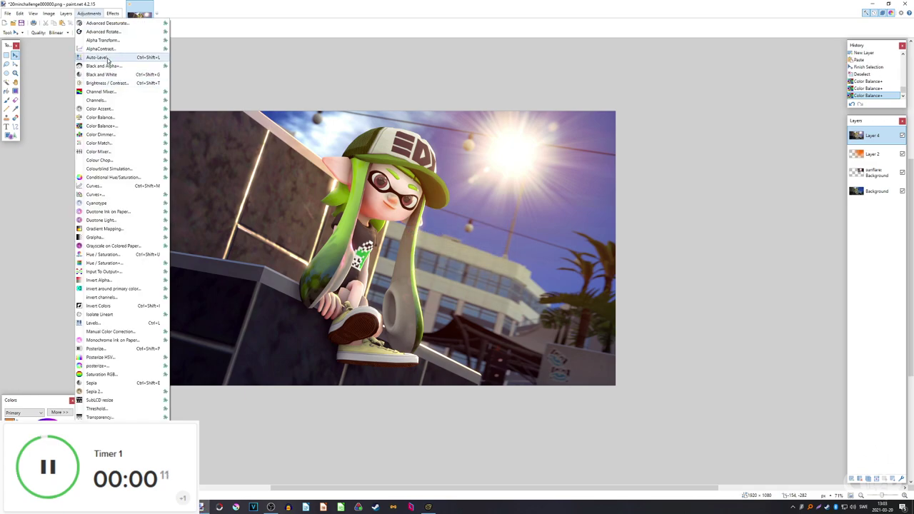
click(97, 57)
key(ctrl+z)
click(88, 14)
click(132, 83)
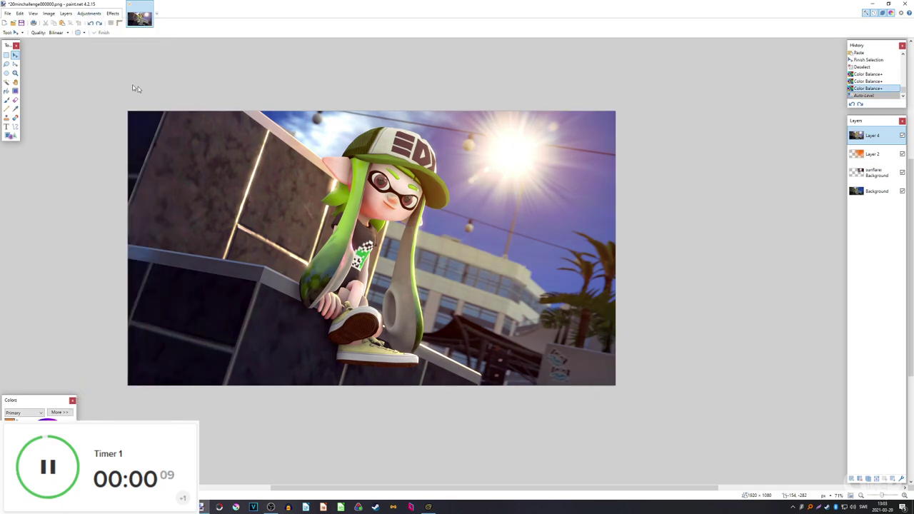
drag(443, 218, 85, 193)
click(112, 244)
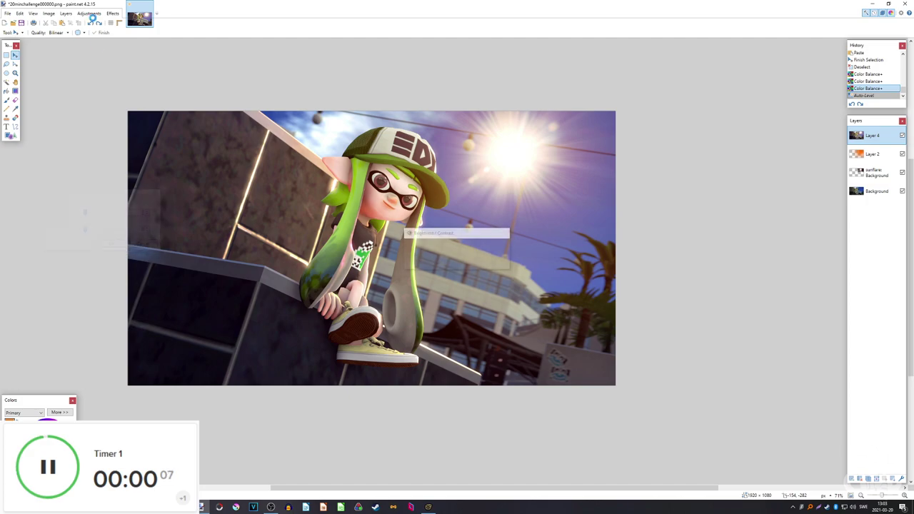
click(89, 13)
click(107, 305)
drag(403, 218, 131, 210)
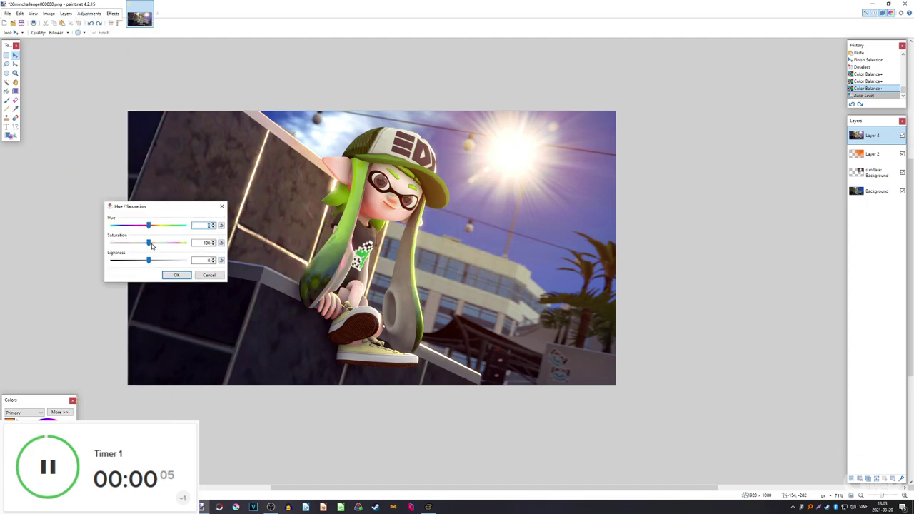
click(209, 275)
click(80, 14)
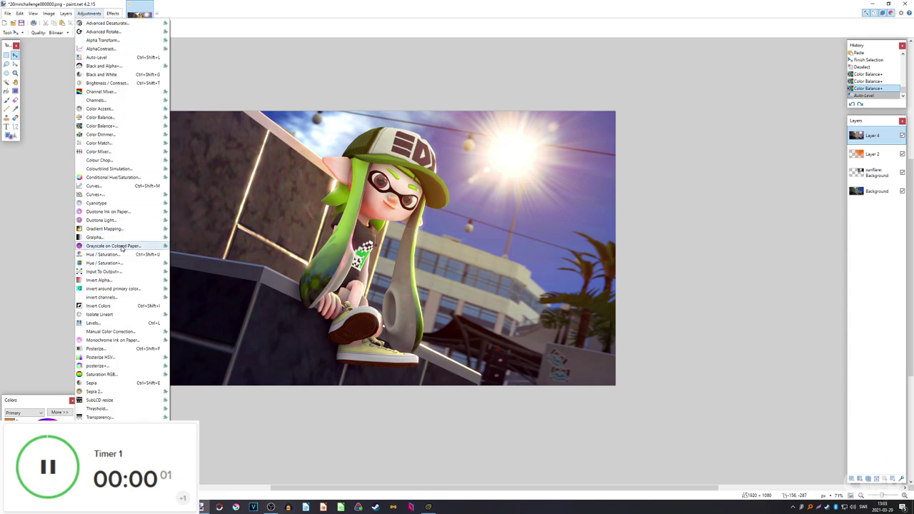
click(107, 247)
click(500, 283)
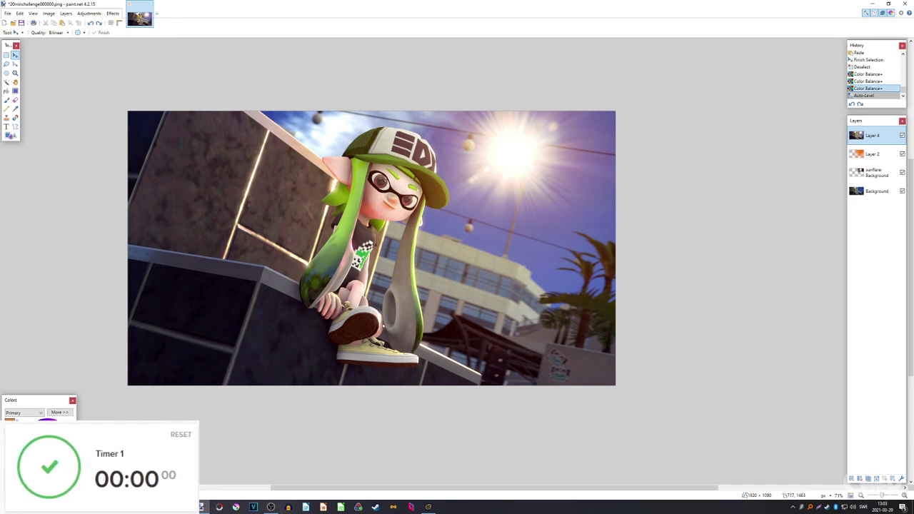
Reset the expired countdown timer and look over the whole finished poster.
click(43, 457)
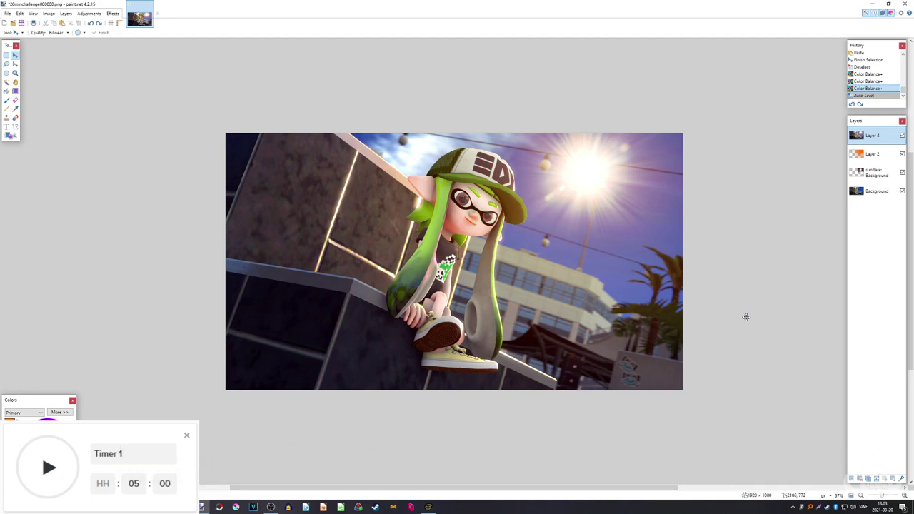
middle_drag(746, 317, 705, 310)
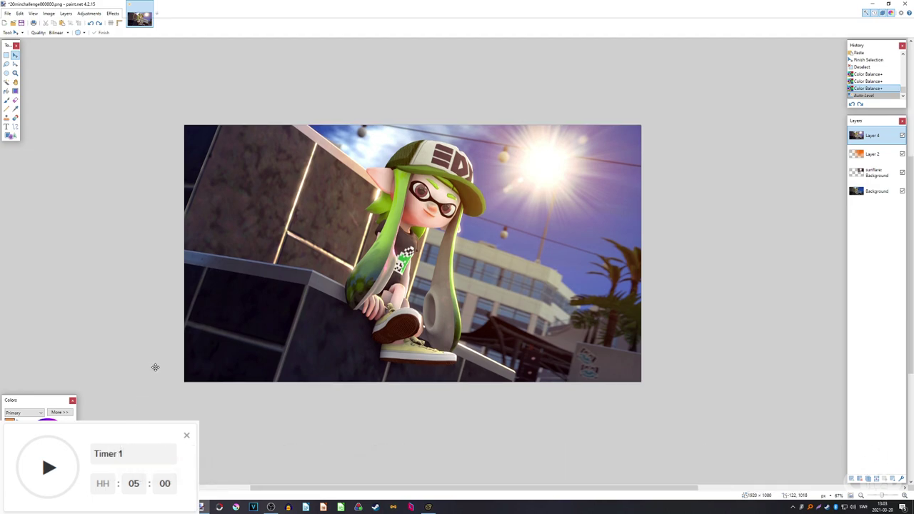